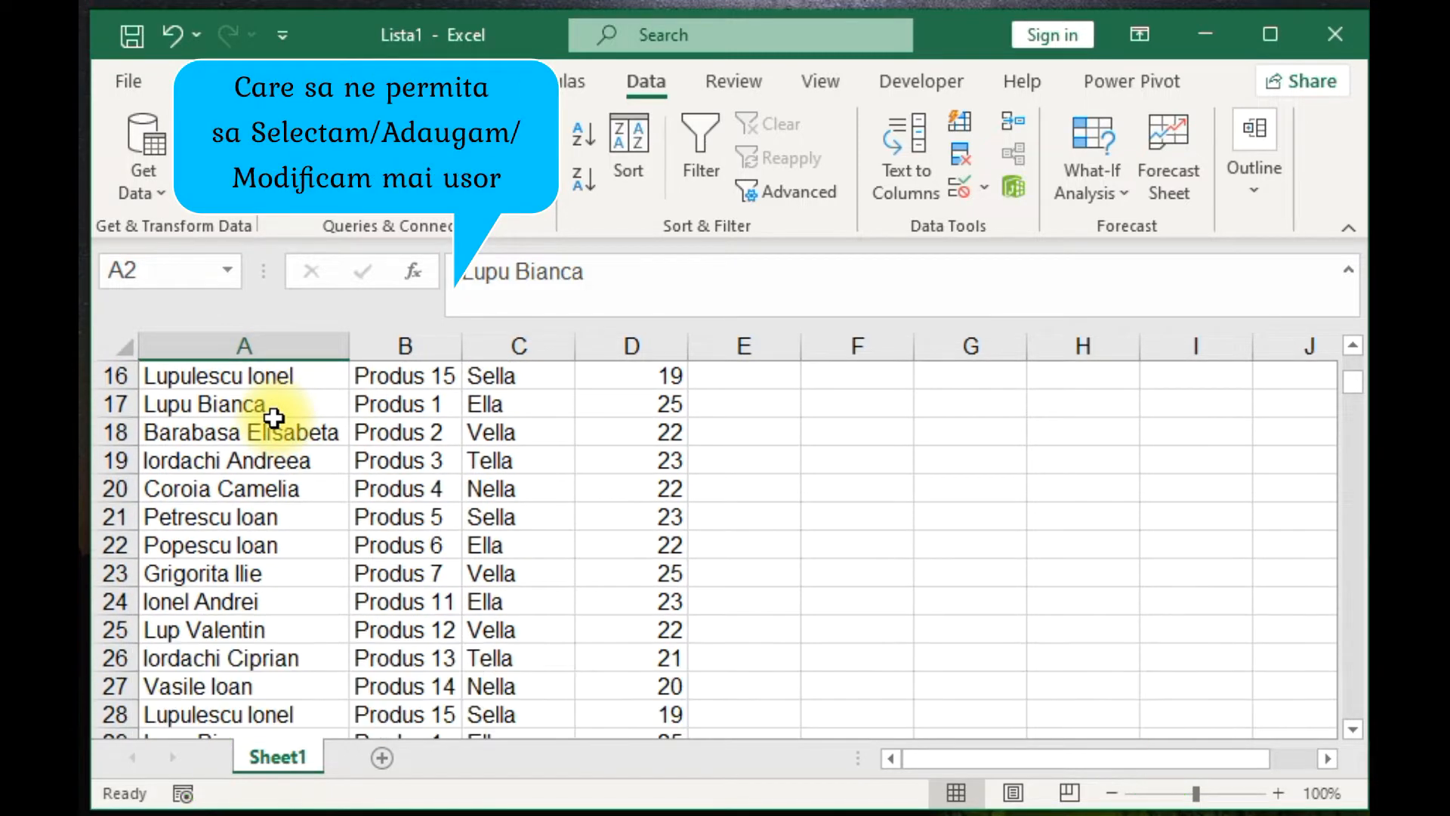
Examine the full range of name entries in column A and the repeated products in column B
key("ctrl+shift+Down")
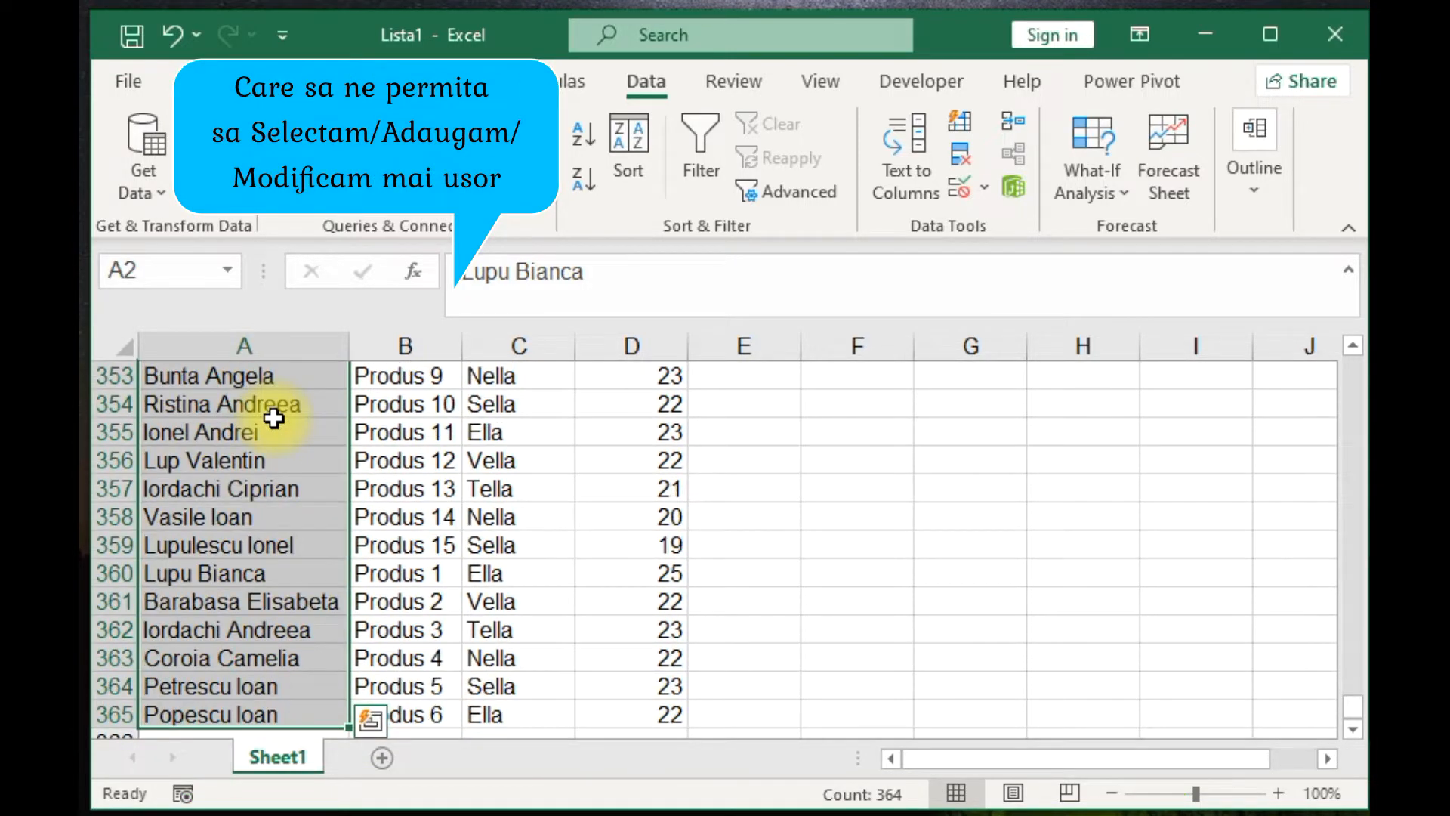
key("ctrl+BackSpace")
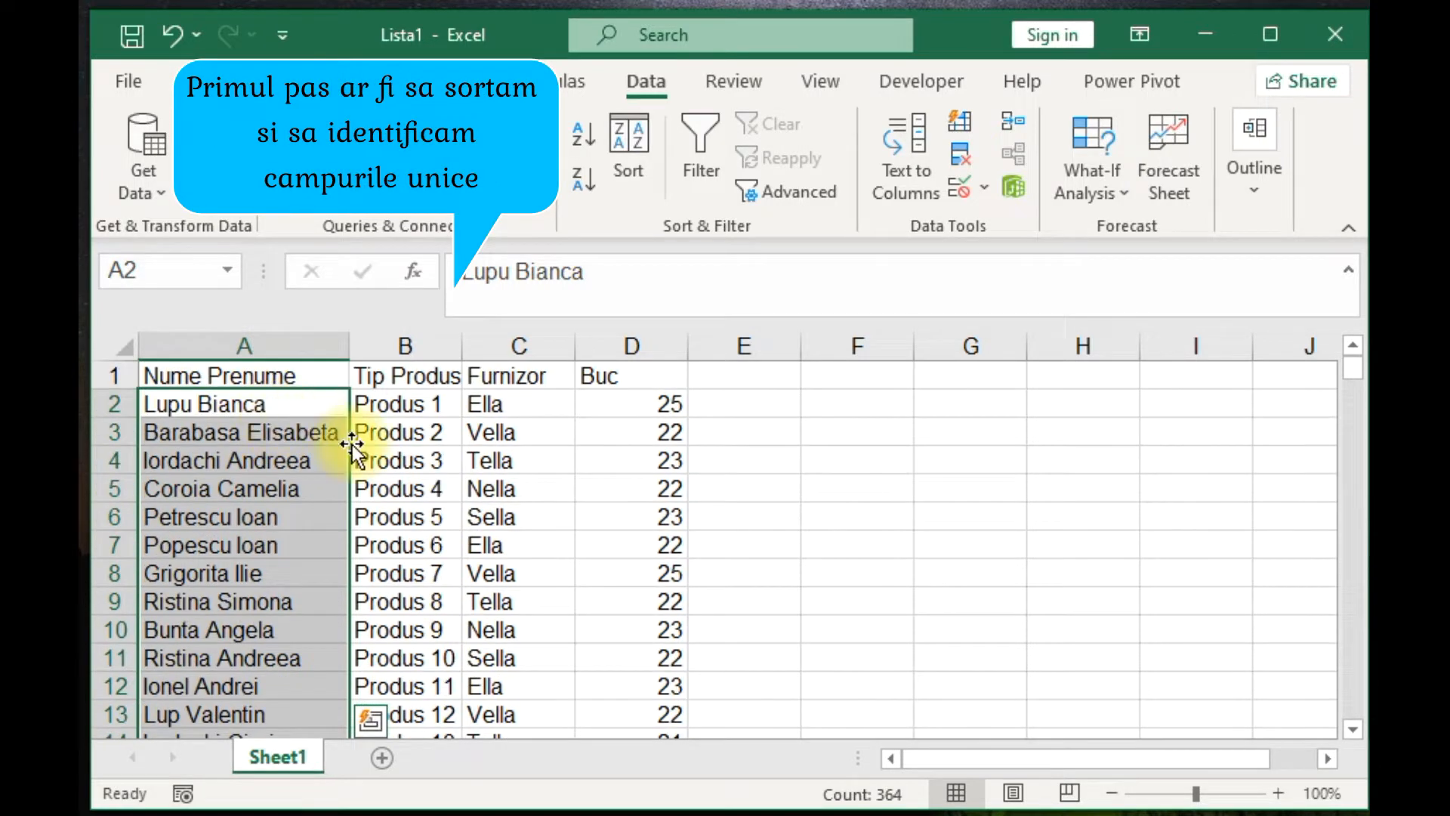
left_click(404, 458)
scroll(418, 451, "down", 6)
scroll(418, 451, "up", 6)
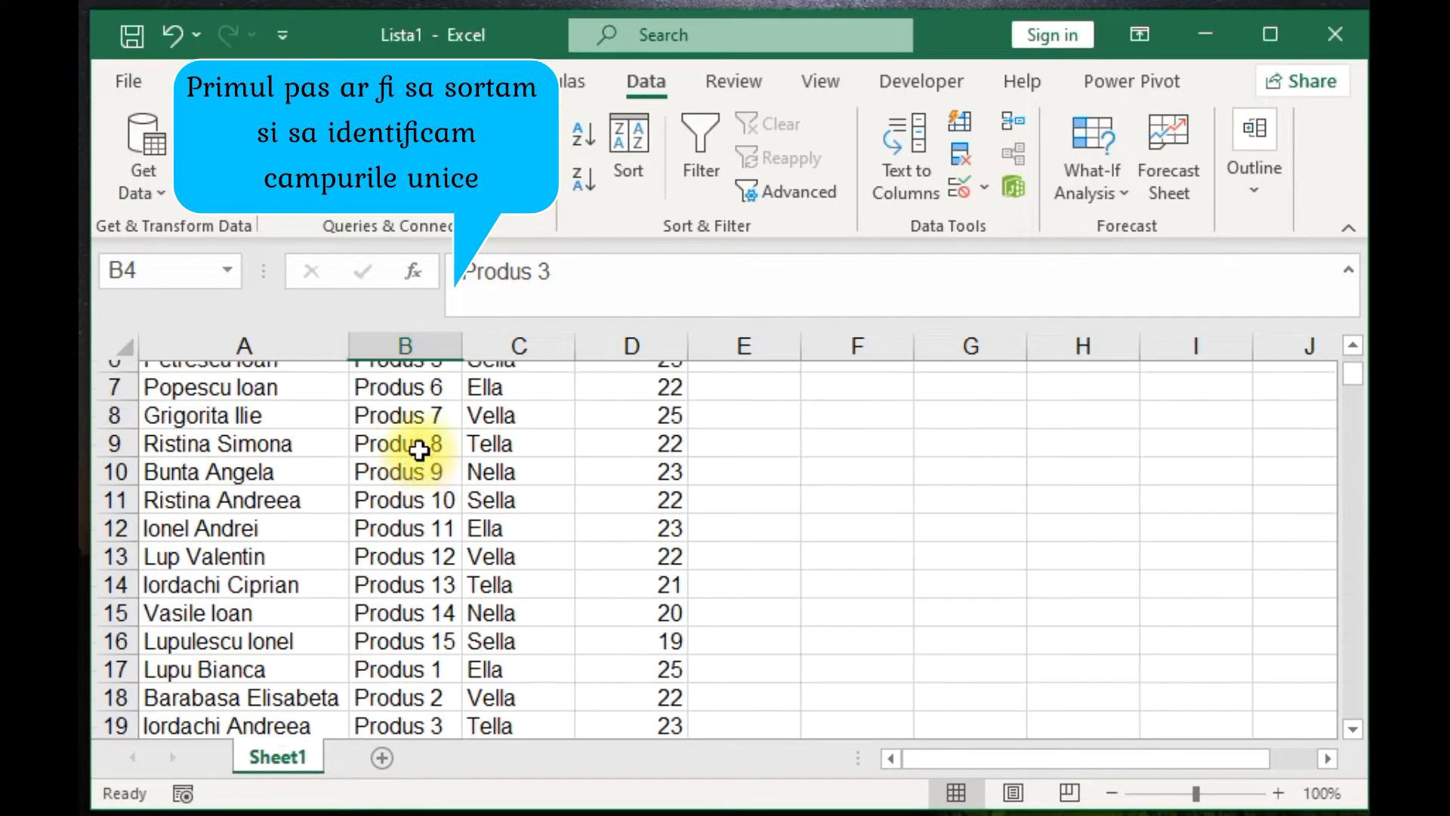
left_click(392, 401)
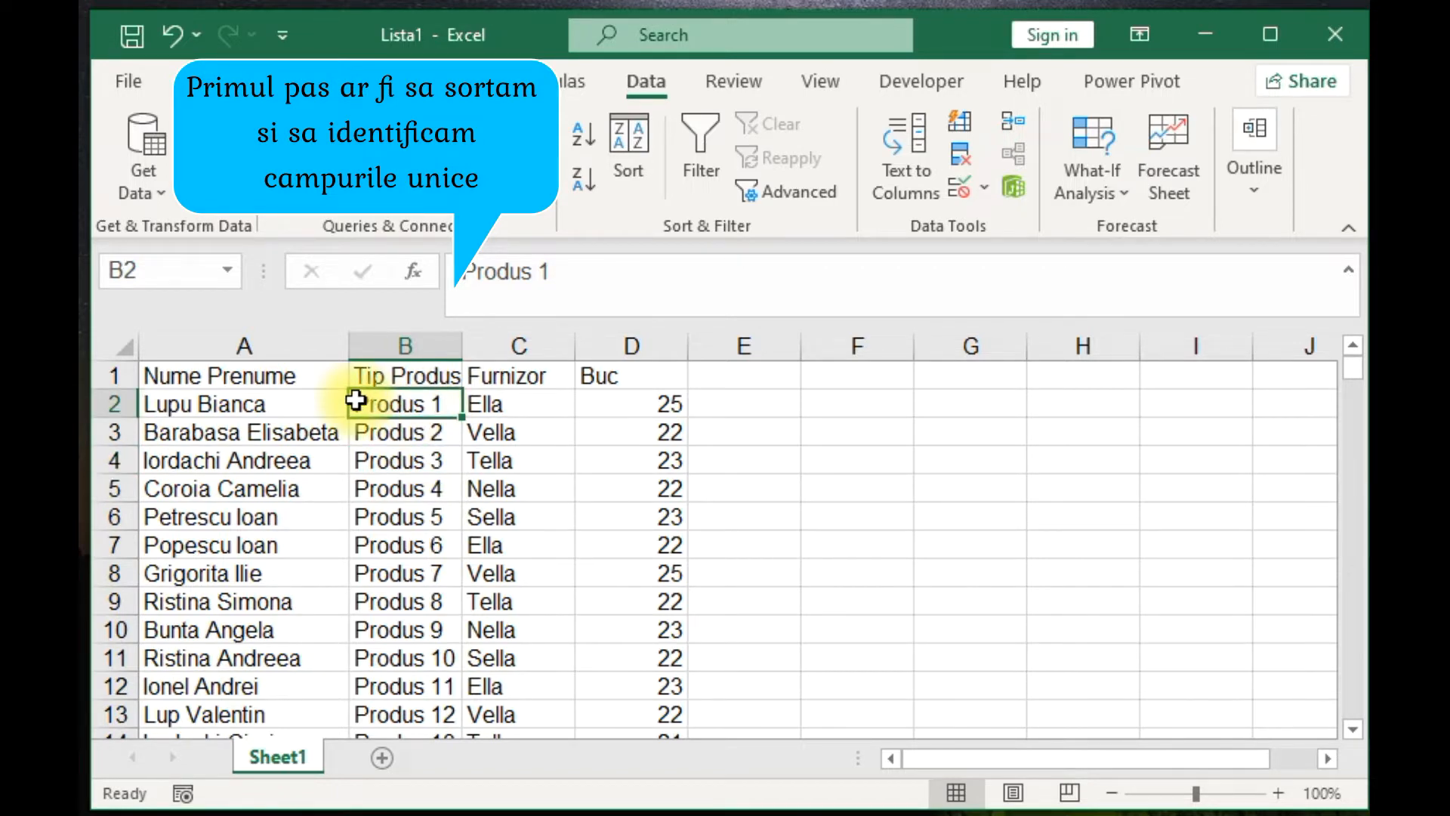
left_click(270, 398)
Enter the formula =SORT(UNIQUE(A2:A365)) in cell F2 to list the unique names alphabetically
left_click(859, 406)
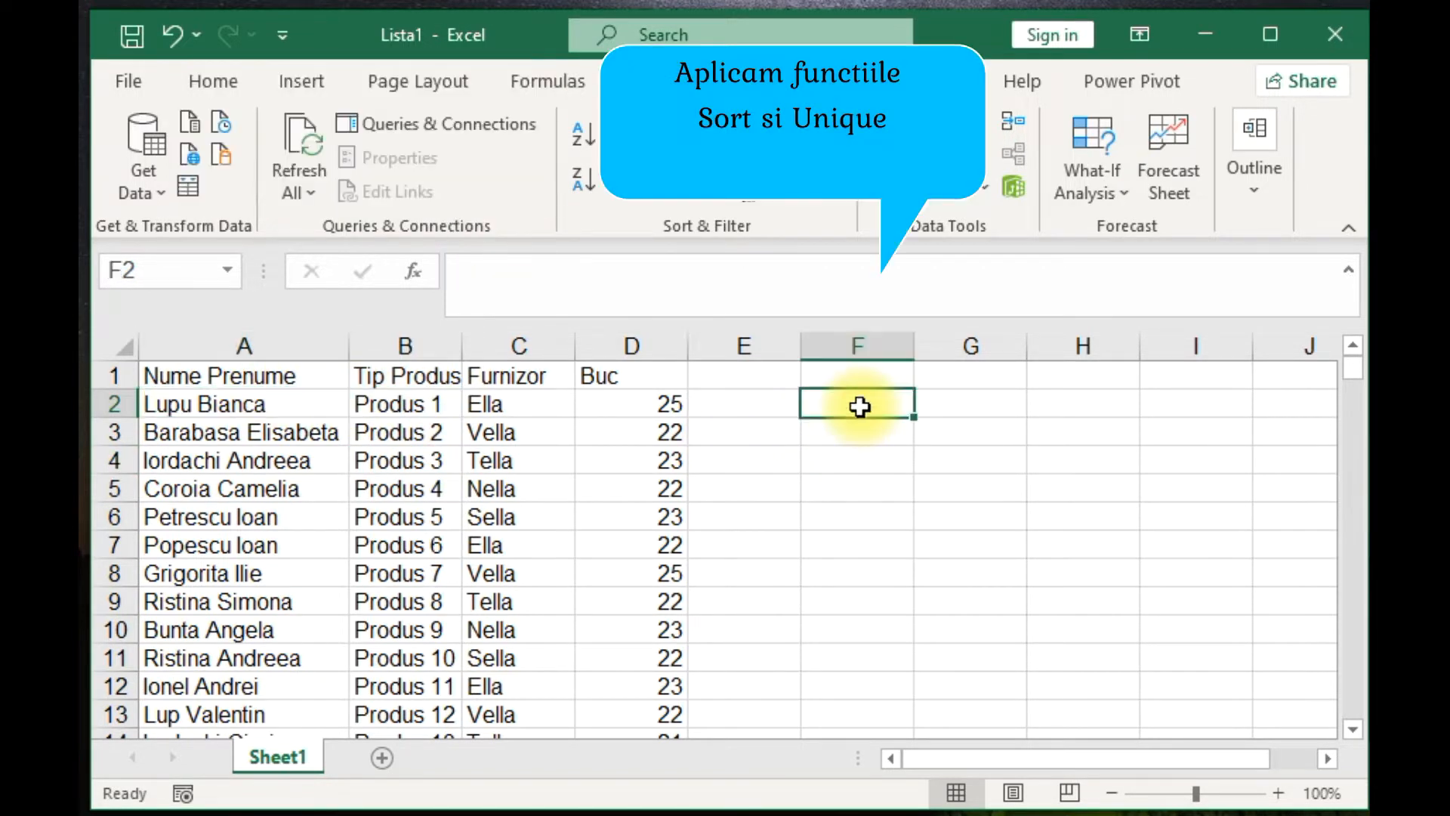
type("=")
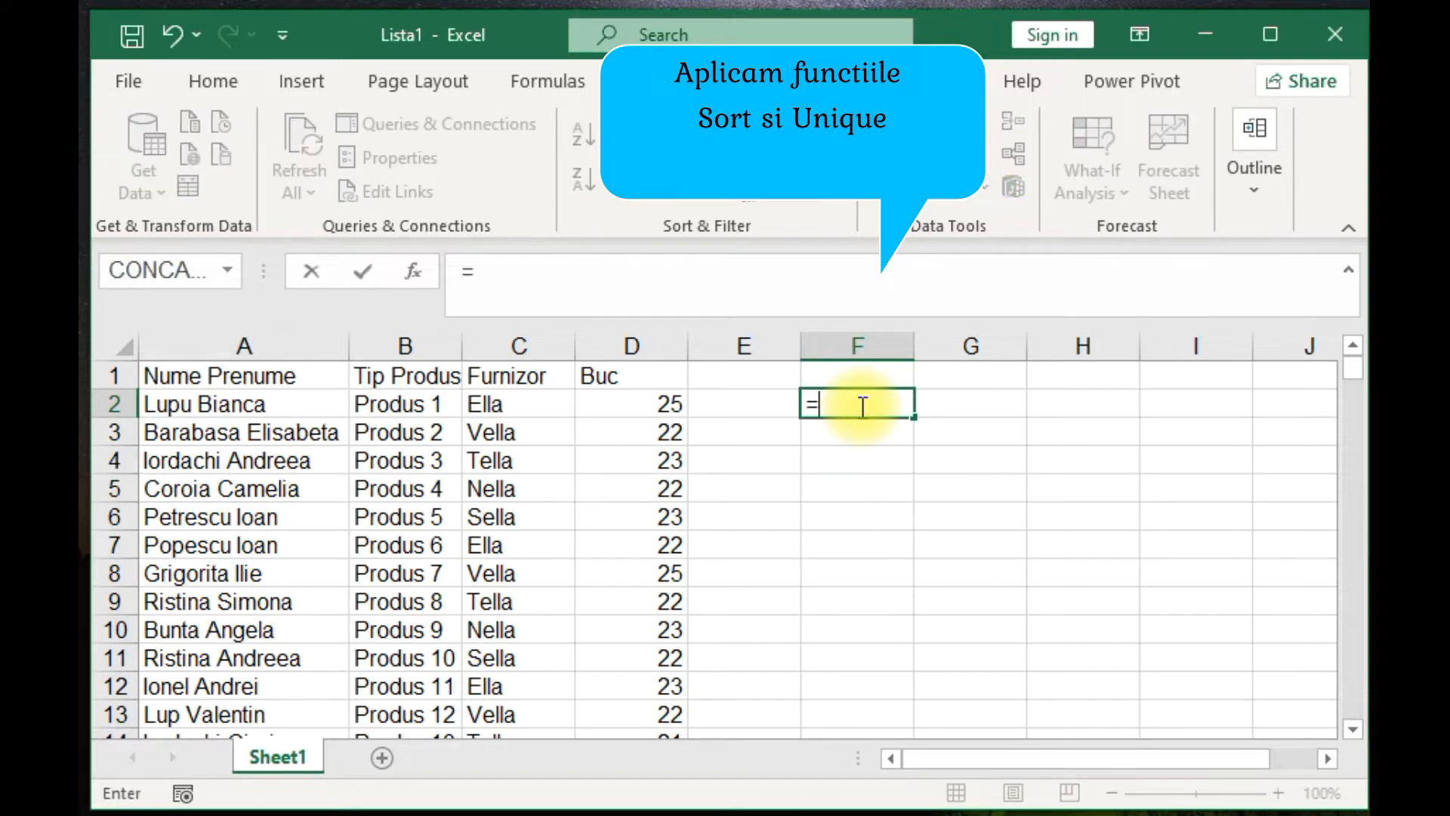
type("sort")
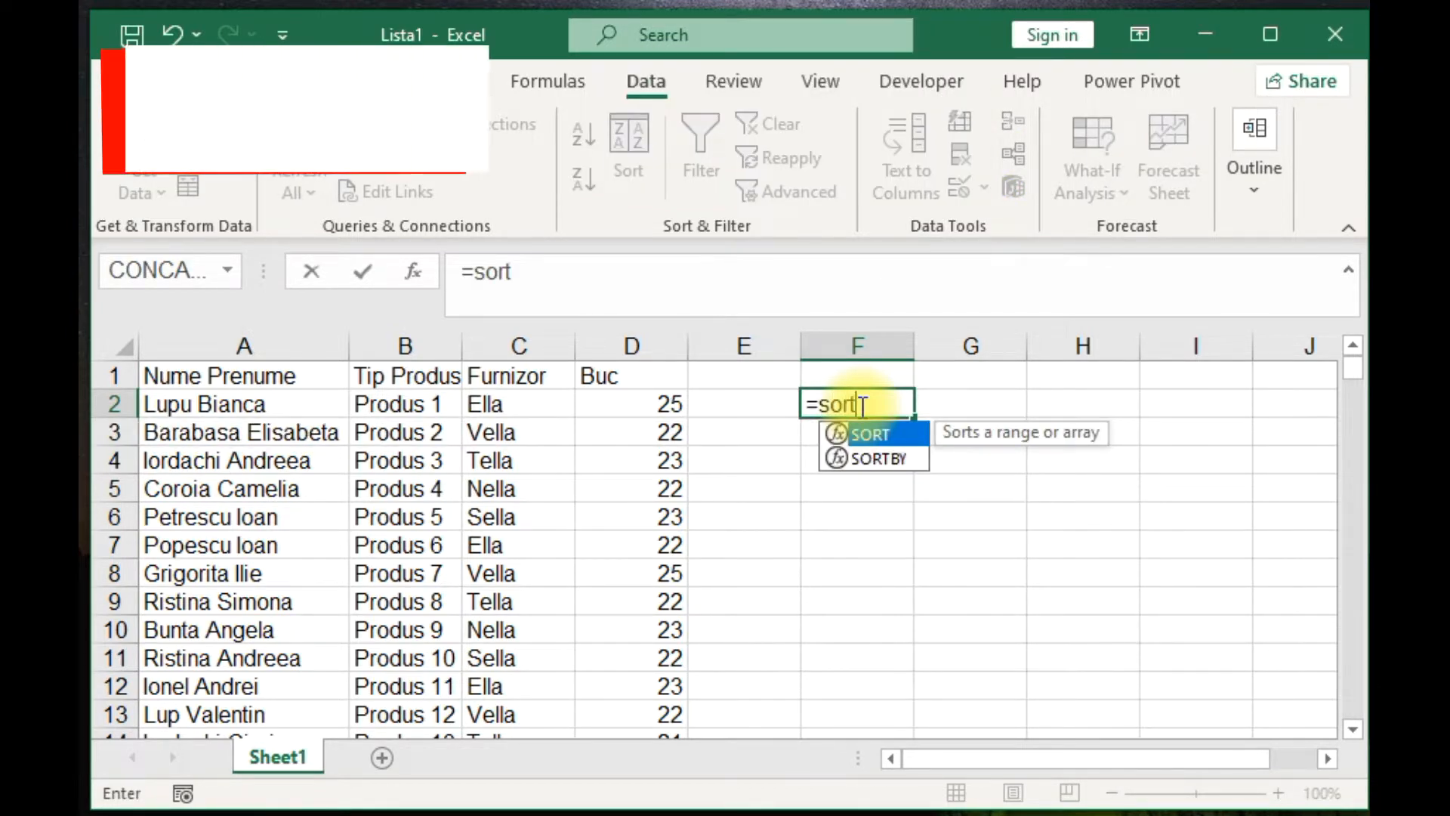
double_click(854, 426)
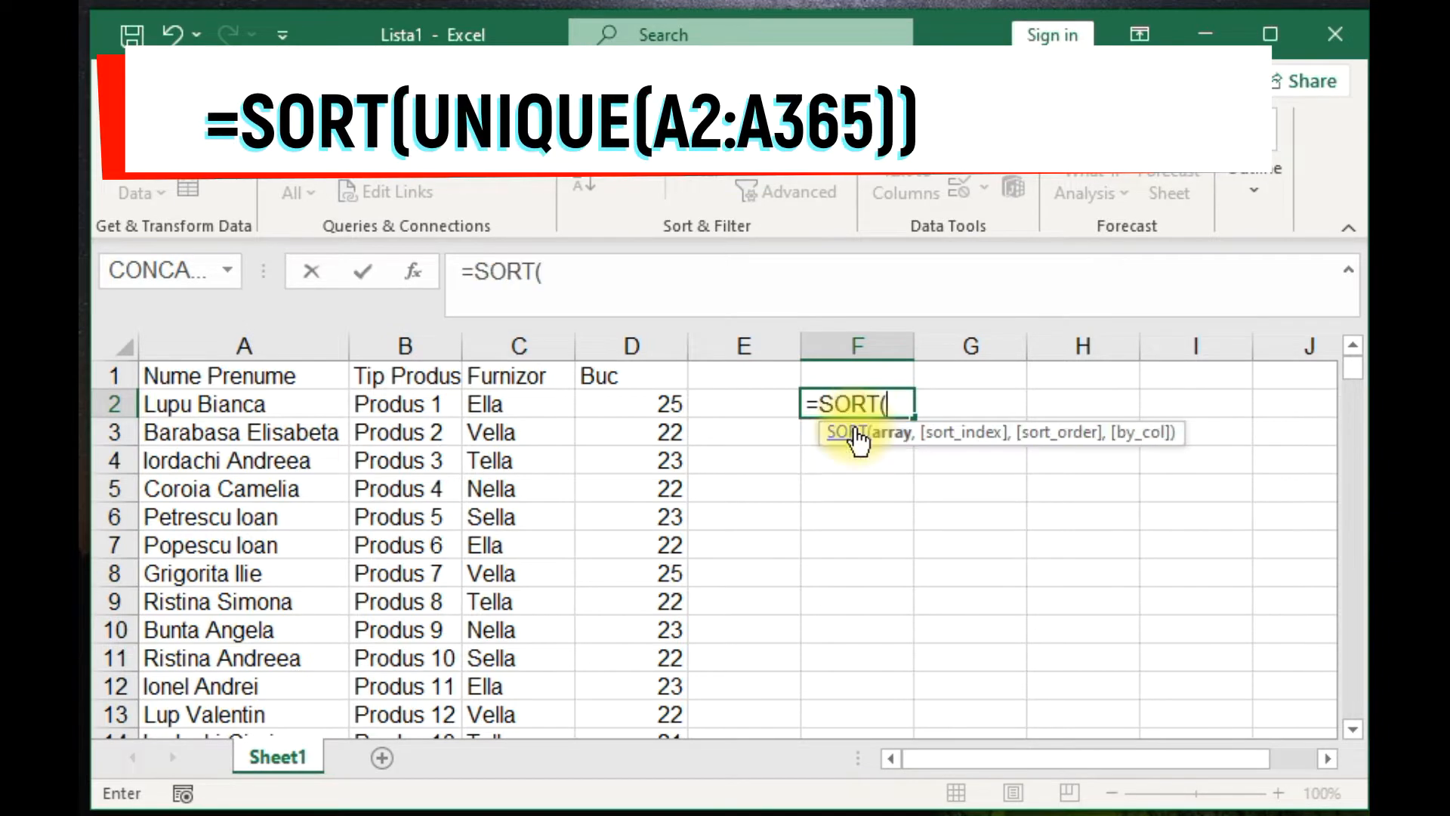
type("unic")
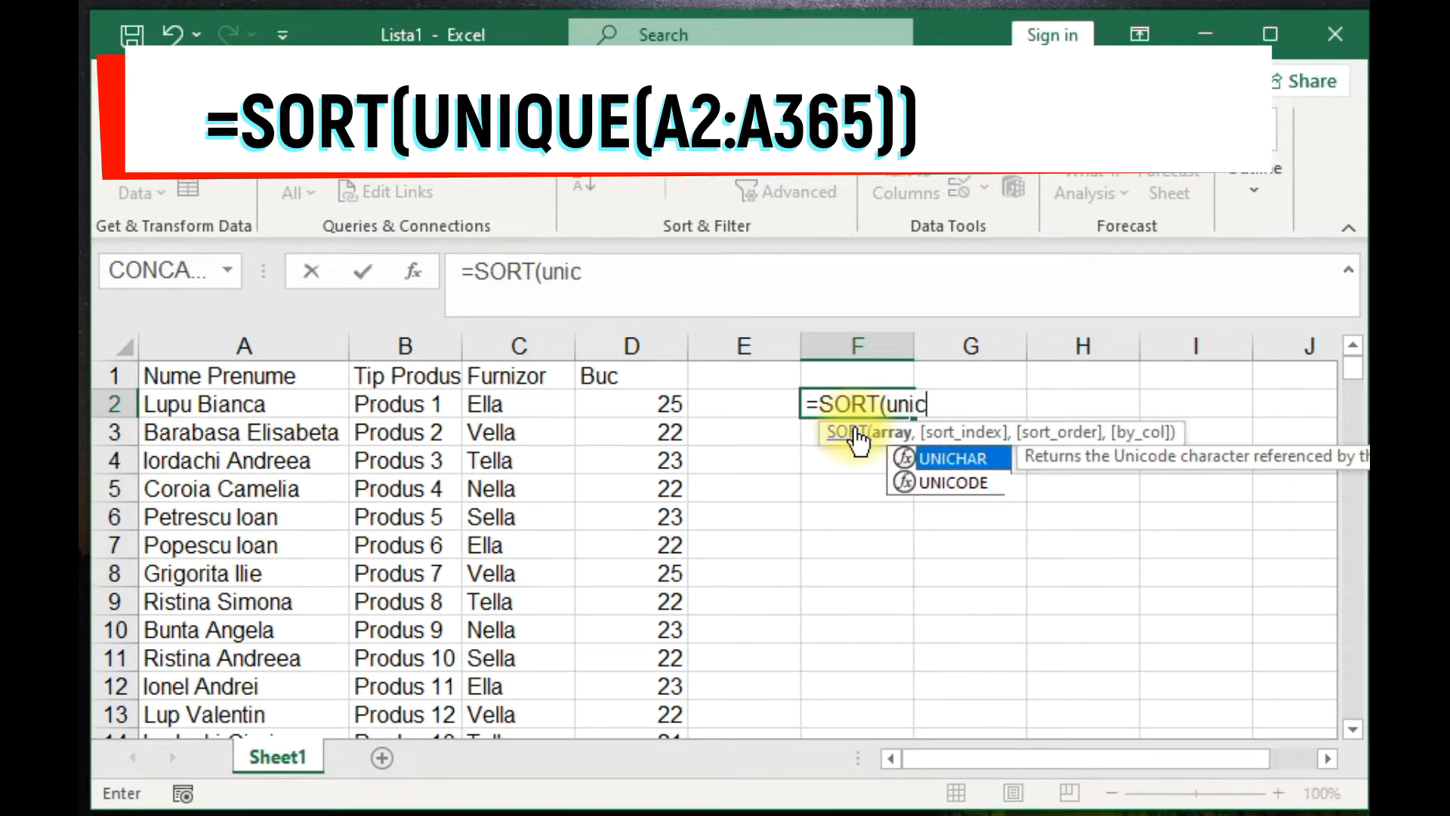
key("BackSpace")
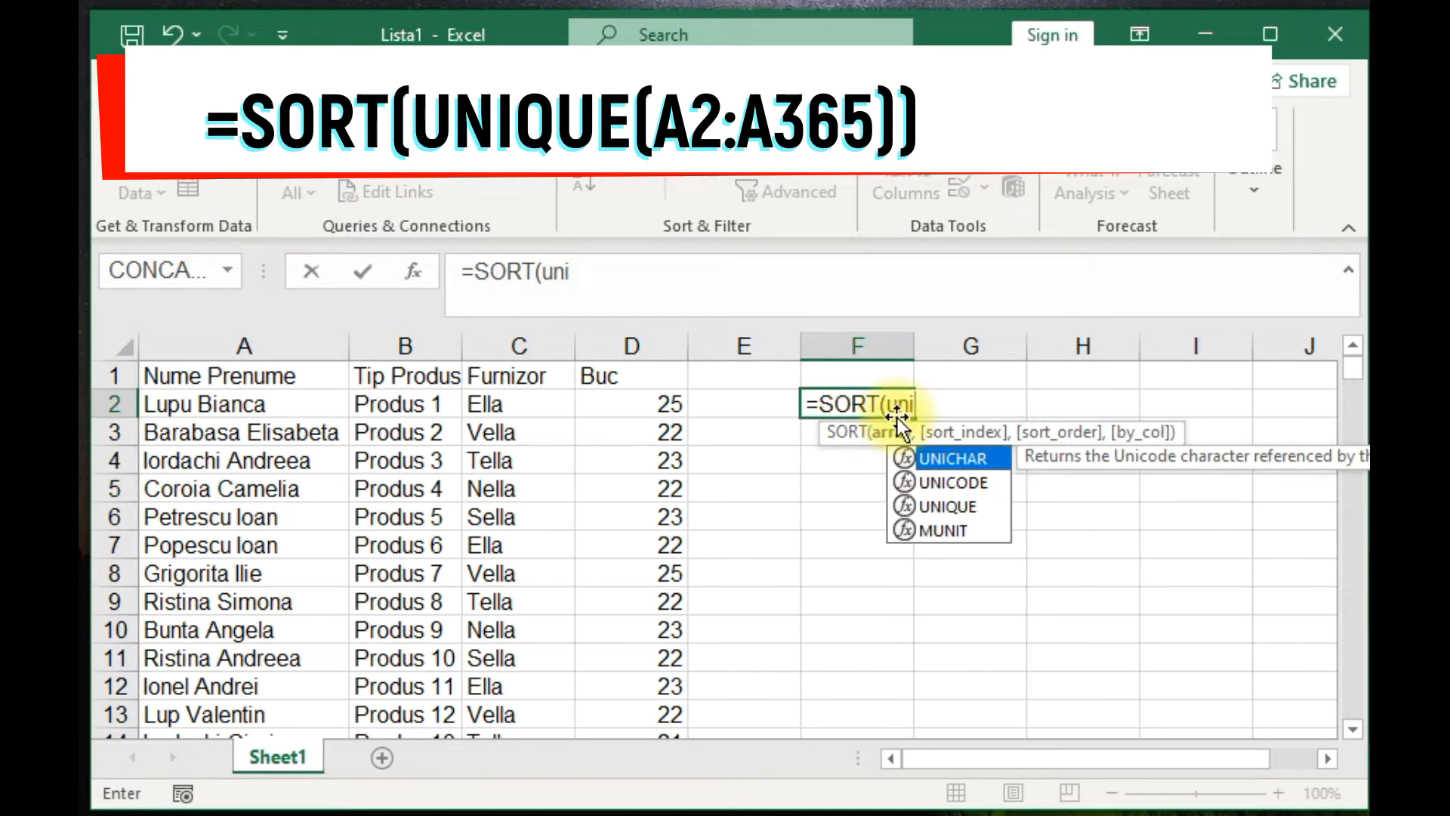
double_click(959, 506)
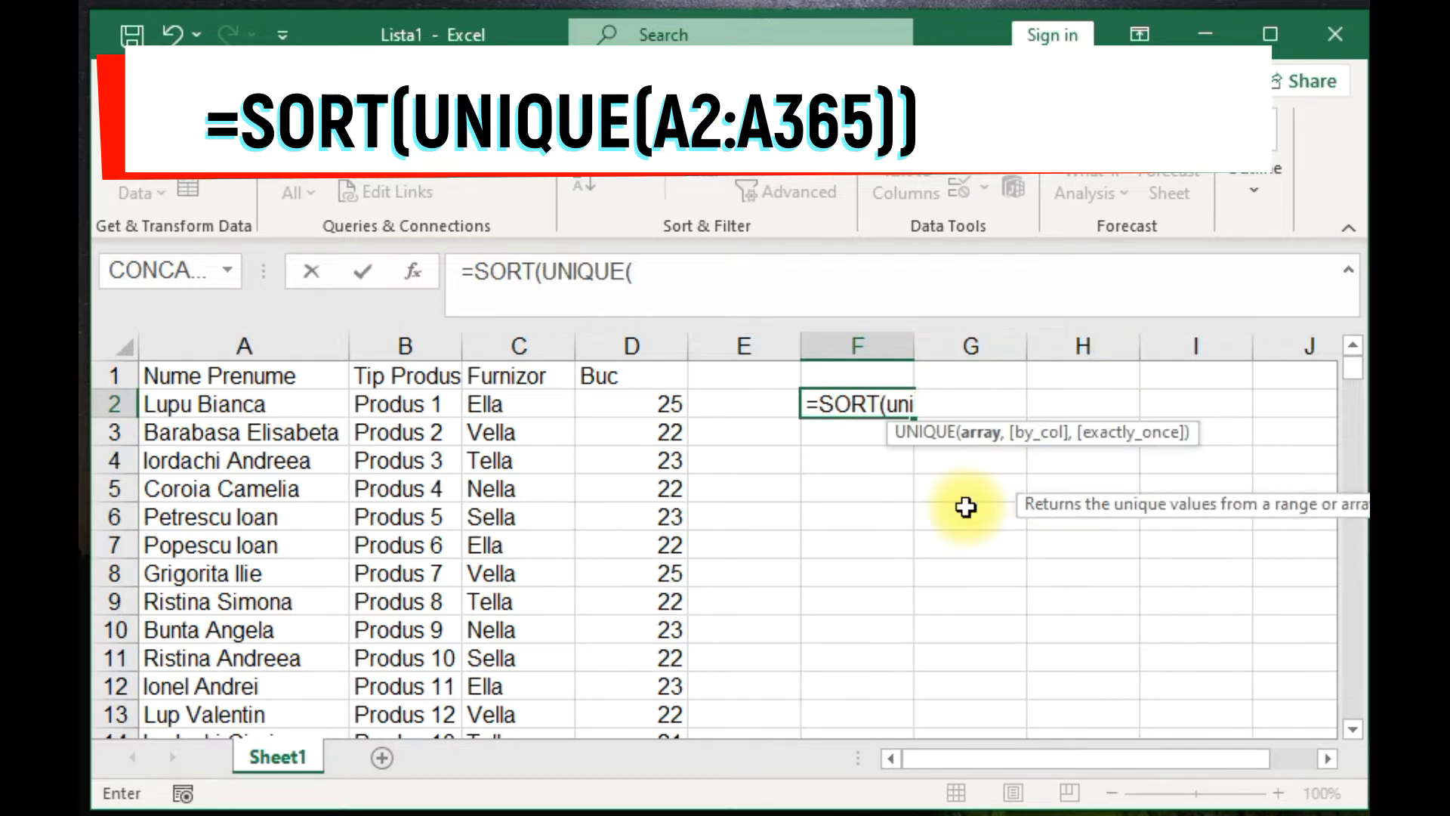
left_click(269, 411)
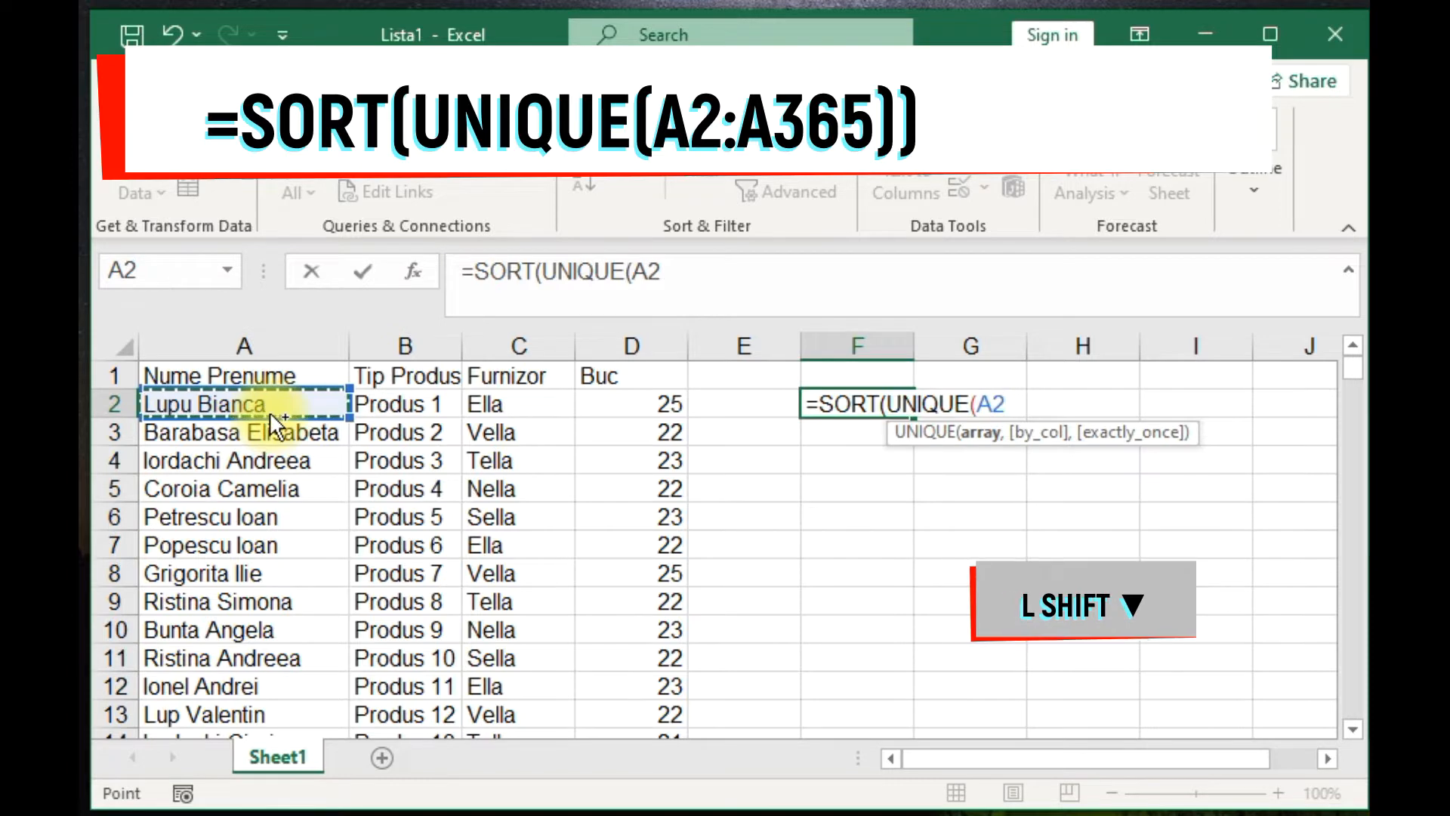
key("ctrl+shift+Down")
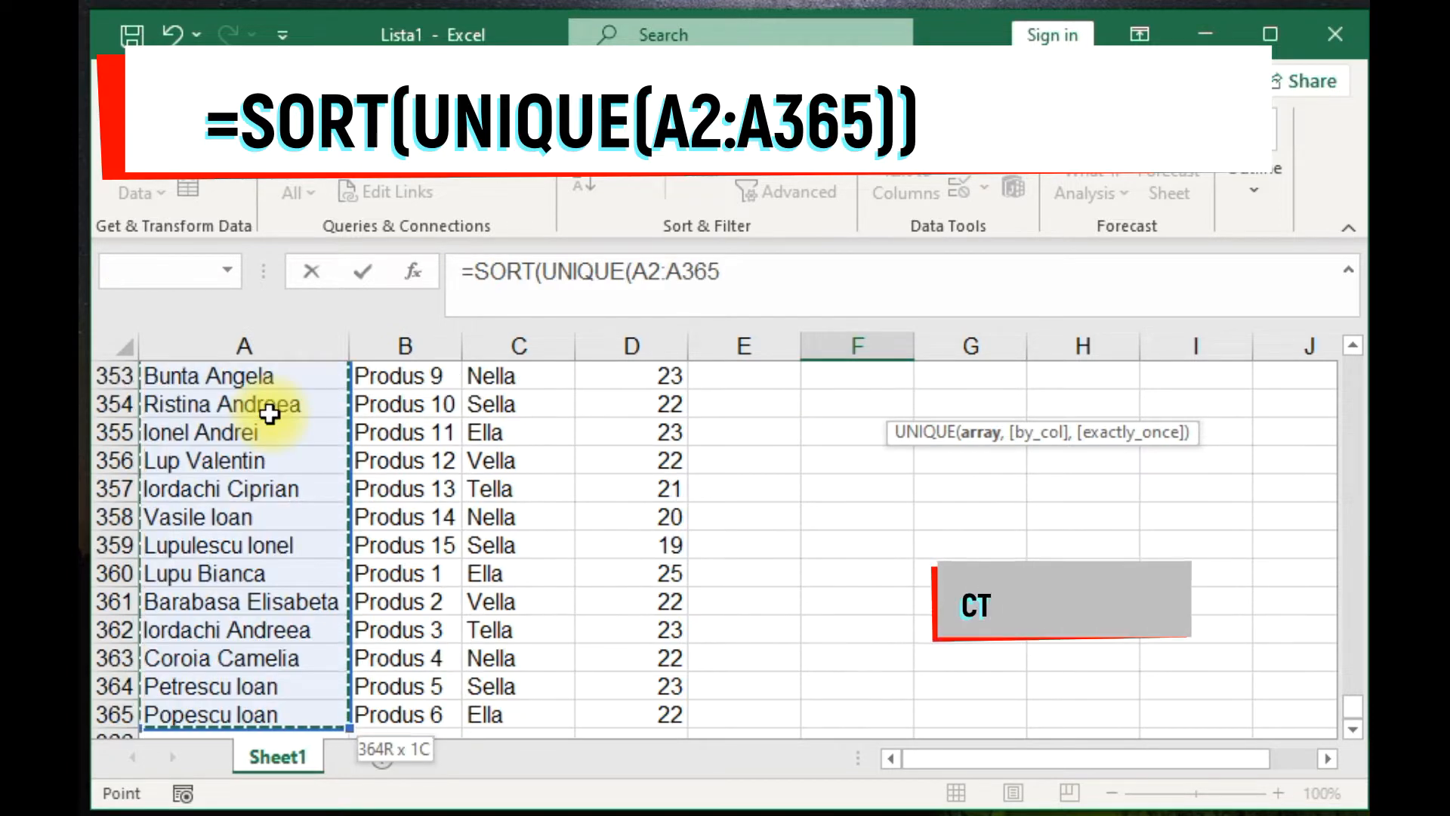
key("ctrl+BackSpace")
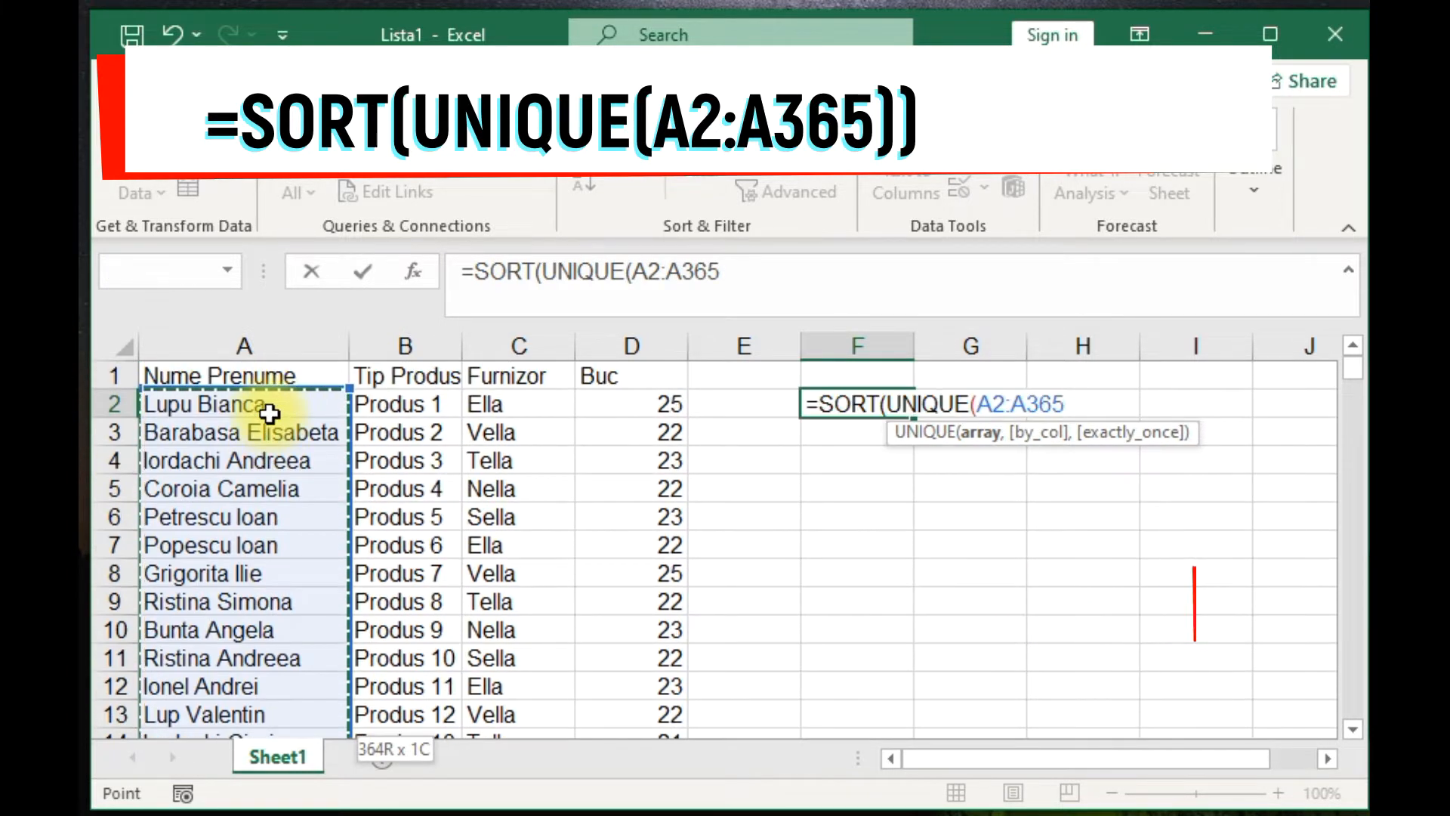
type("))")
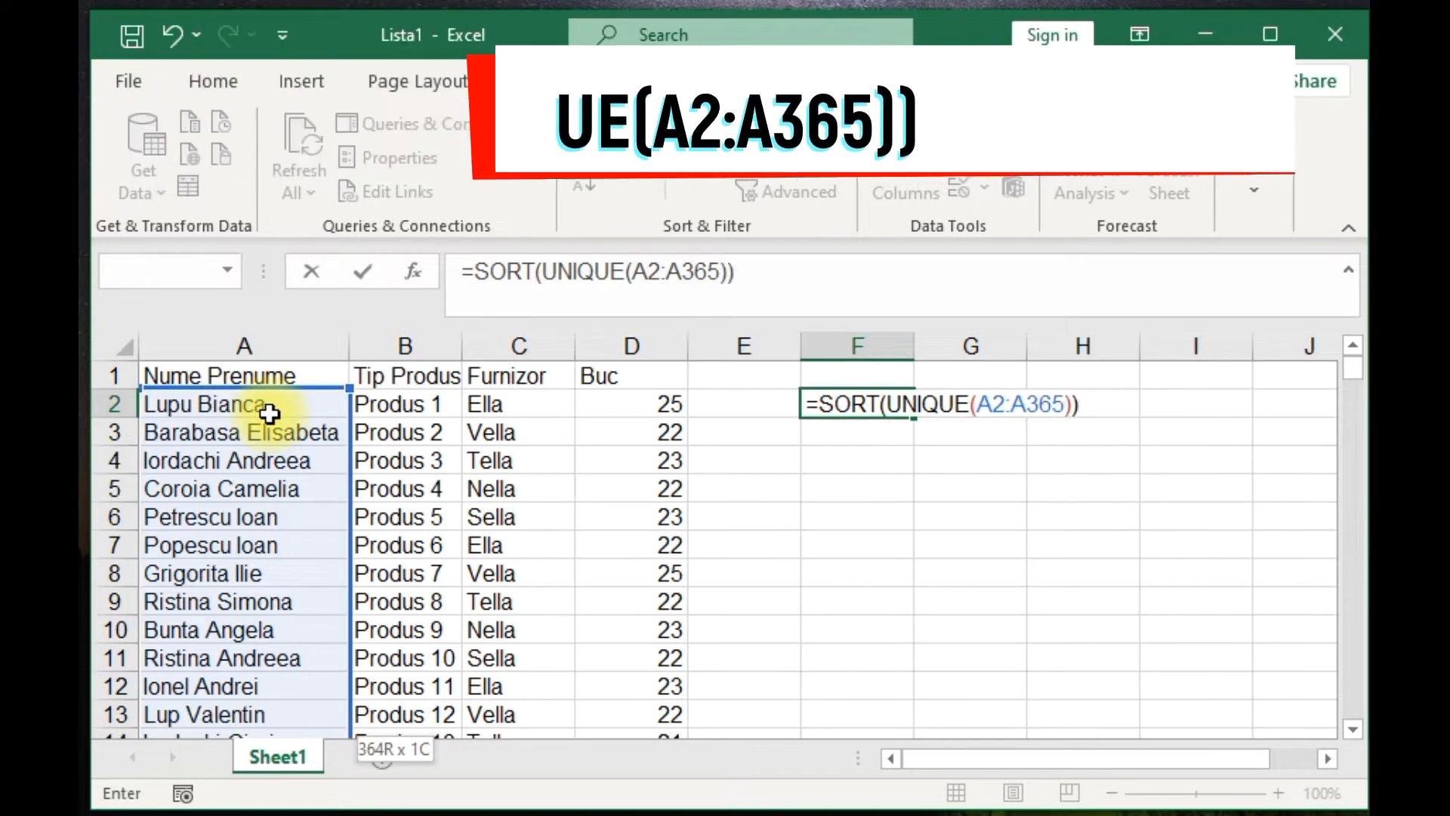
key("Return")
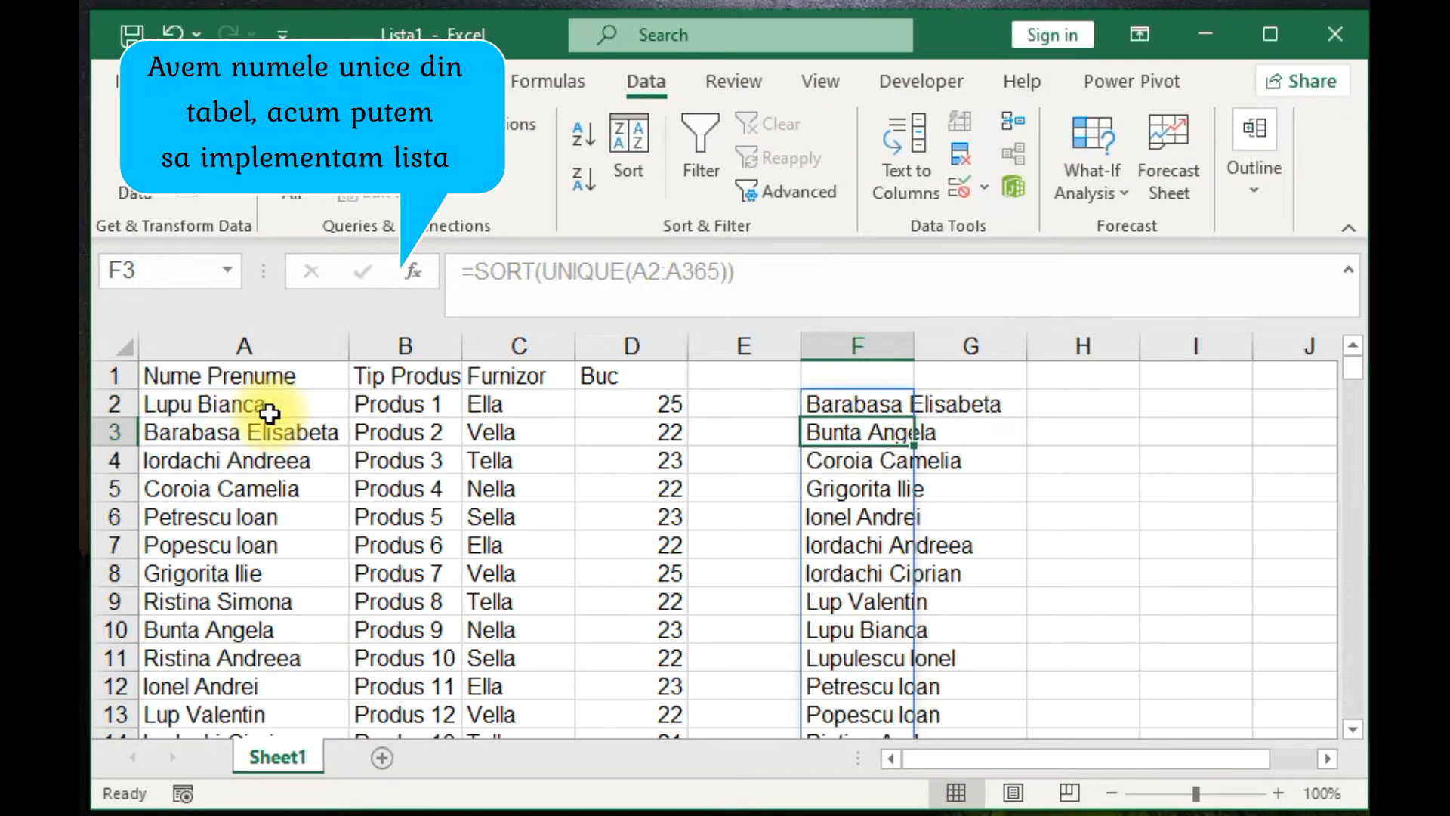
Review the sorted list of unique names in column F from its first to its last entry
left_click(1080, 491)
left_click(878, 404)
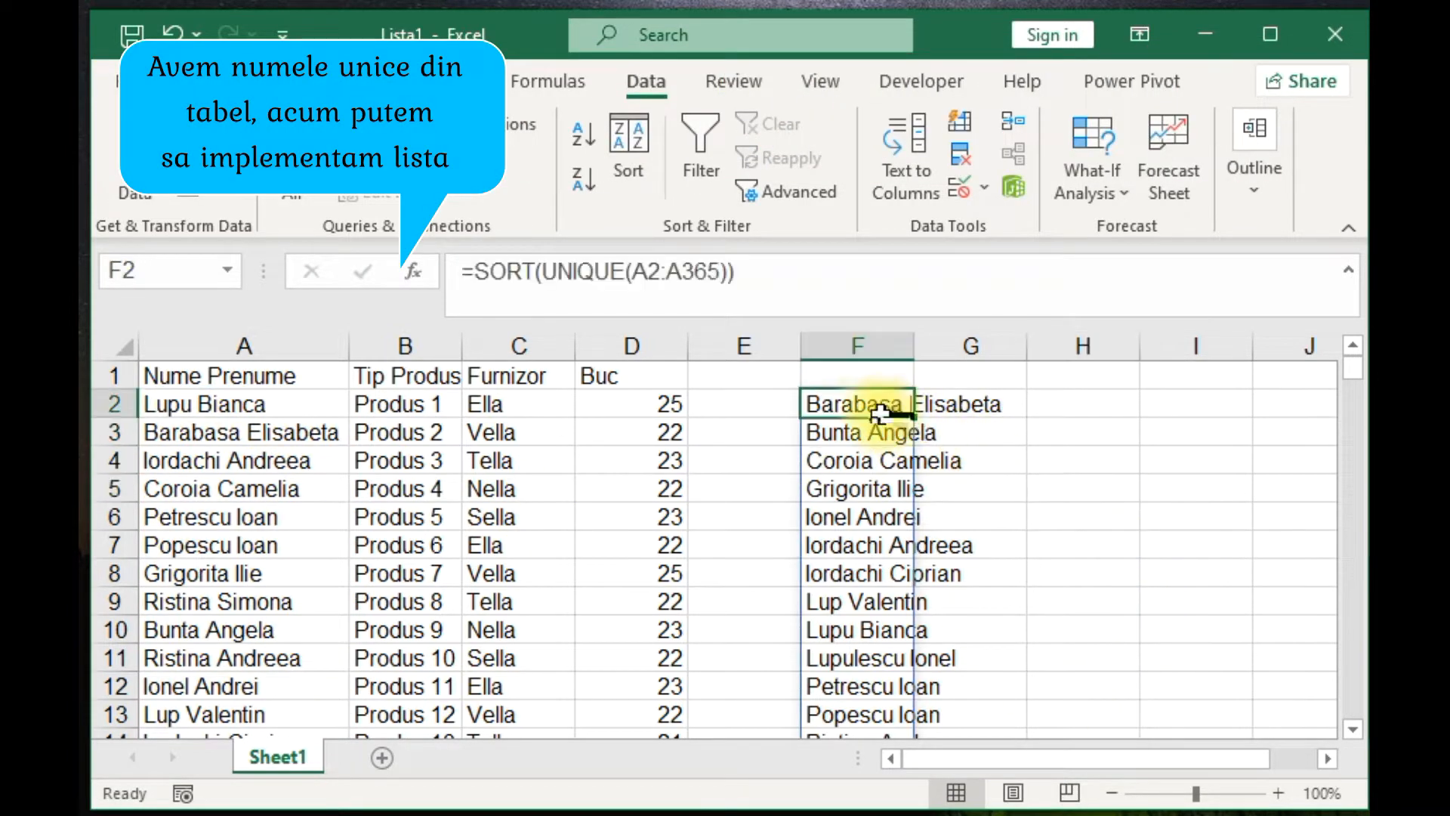
scroll(870, 406, "down", 2)
scroll(870, 406, "down", 1)
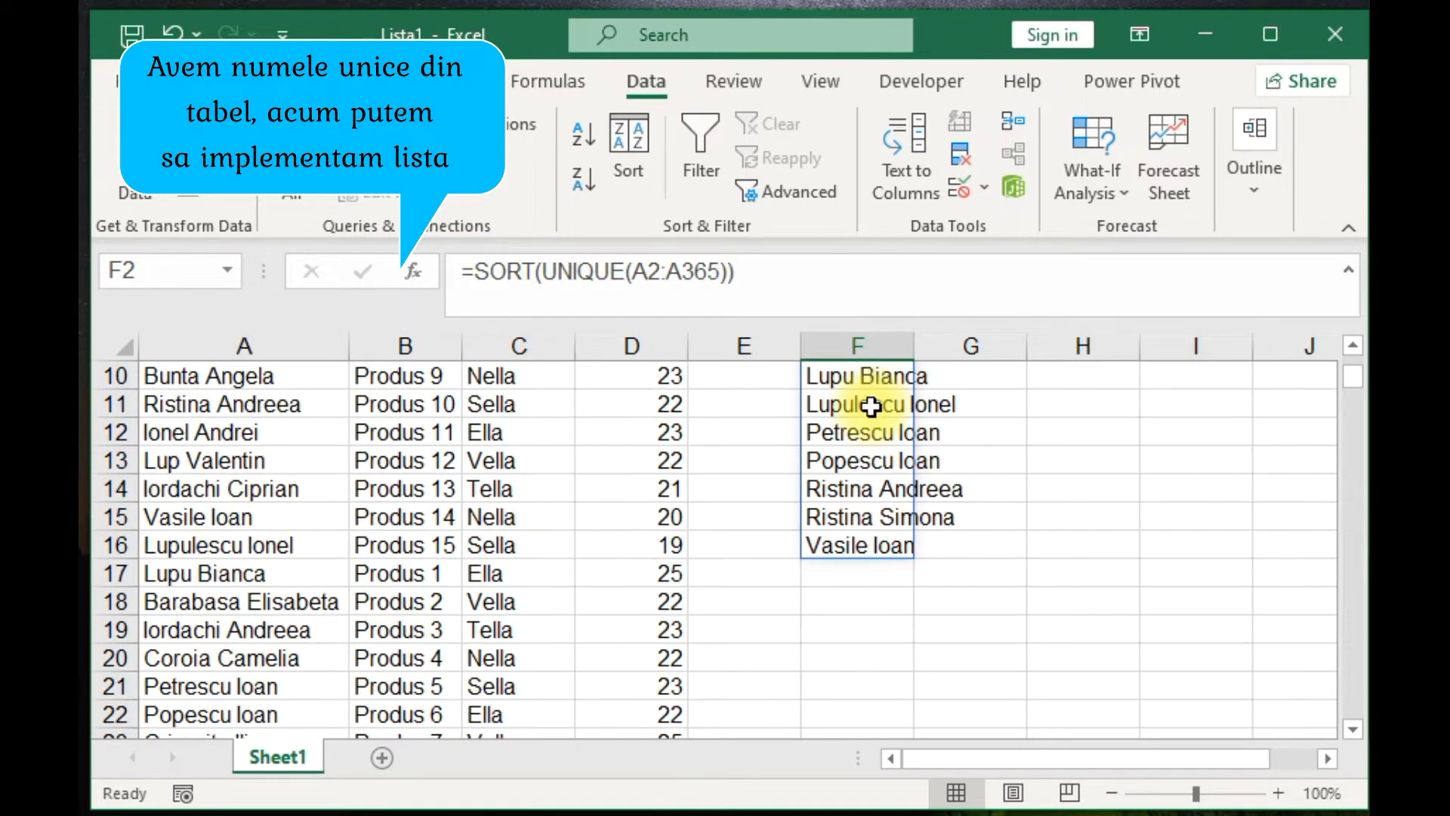
scroll(871, 407, "up", 2)
scroll(870, 407, "down", 1)
scroll(871, 406, "up", 2)
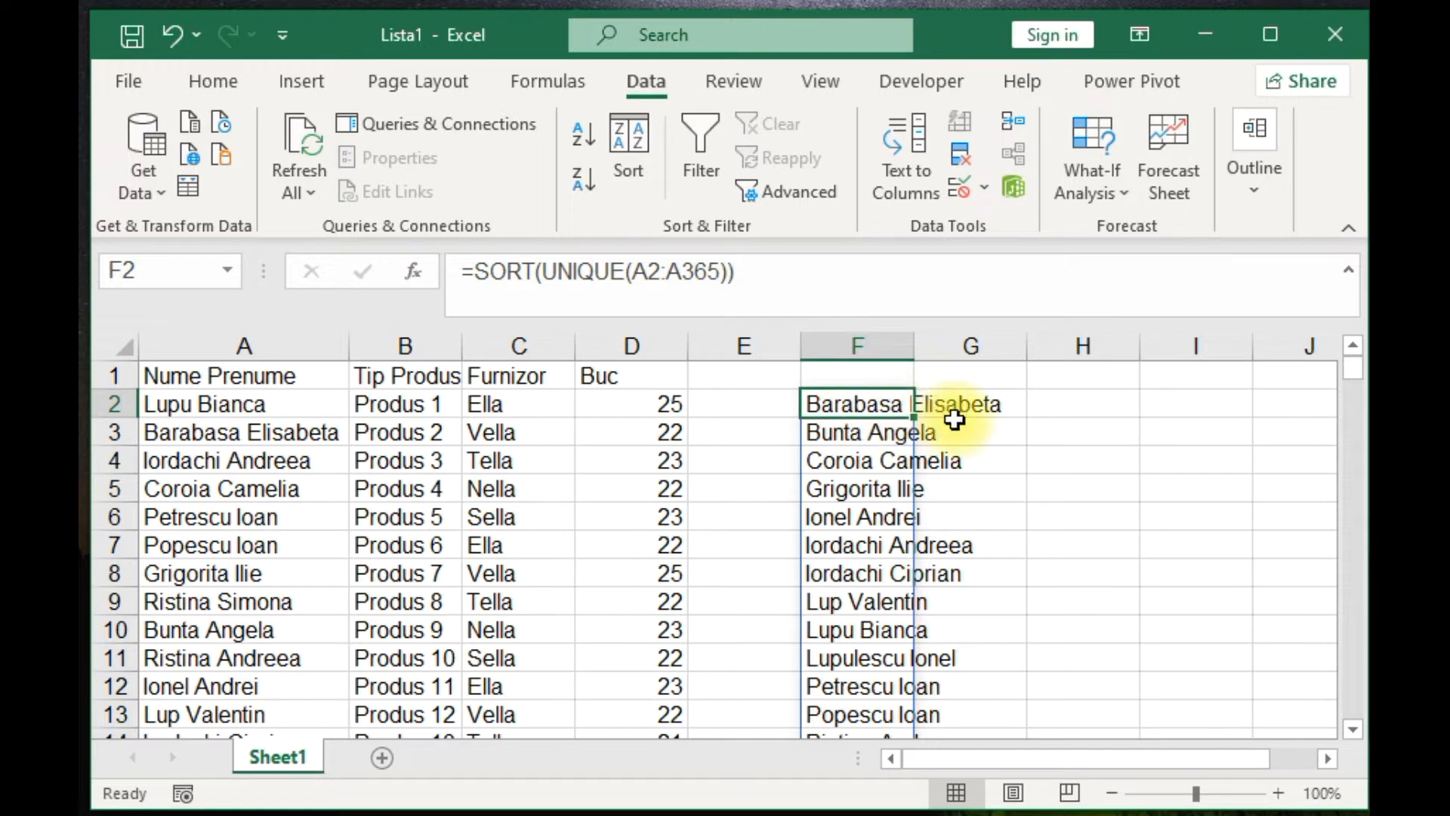
Fit the width of column F to its longest name
double_click(913, 348)
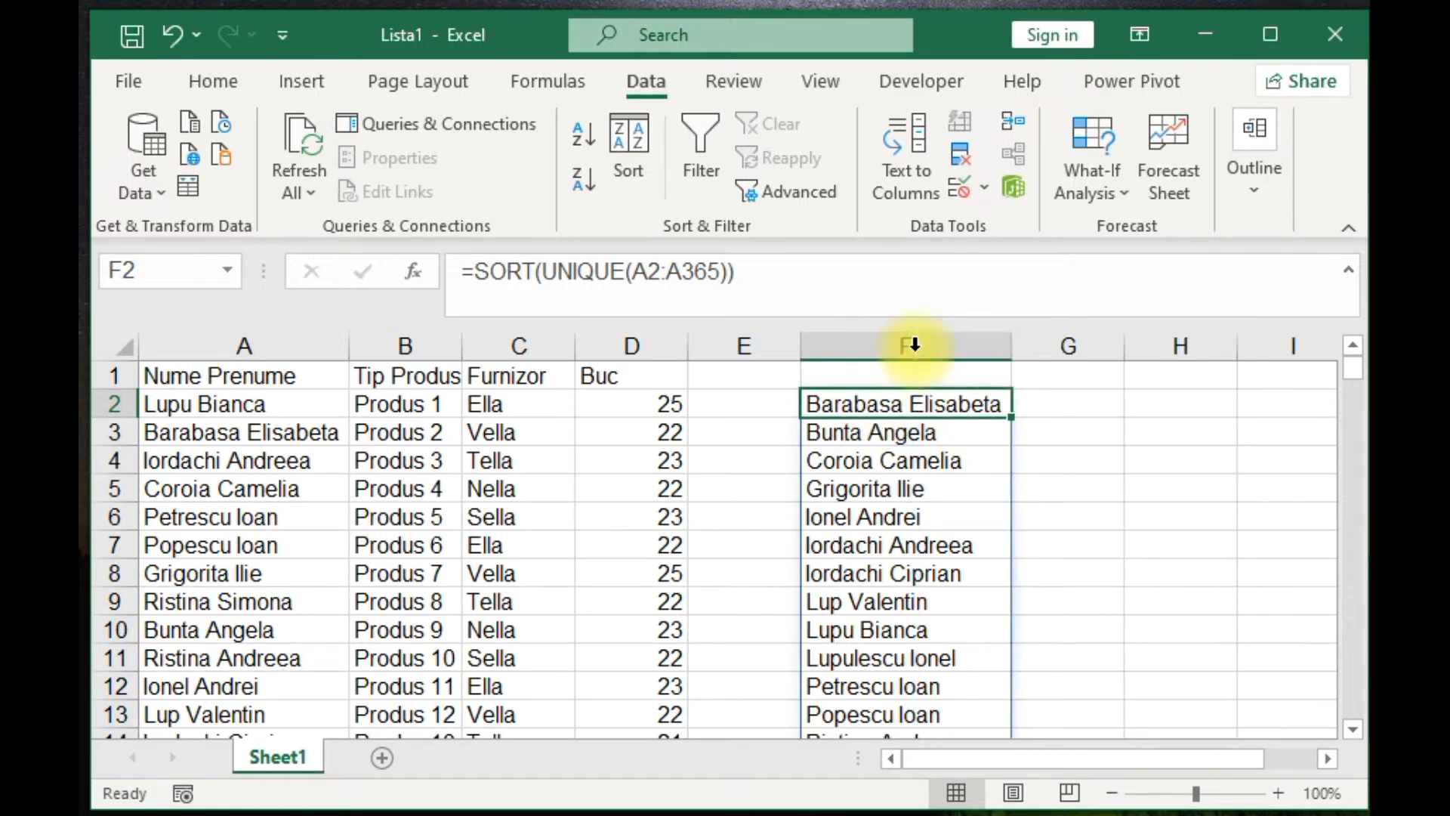
left_click(1057, 424)
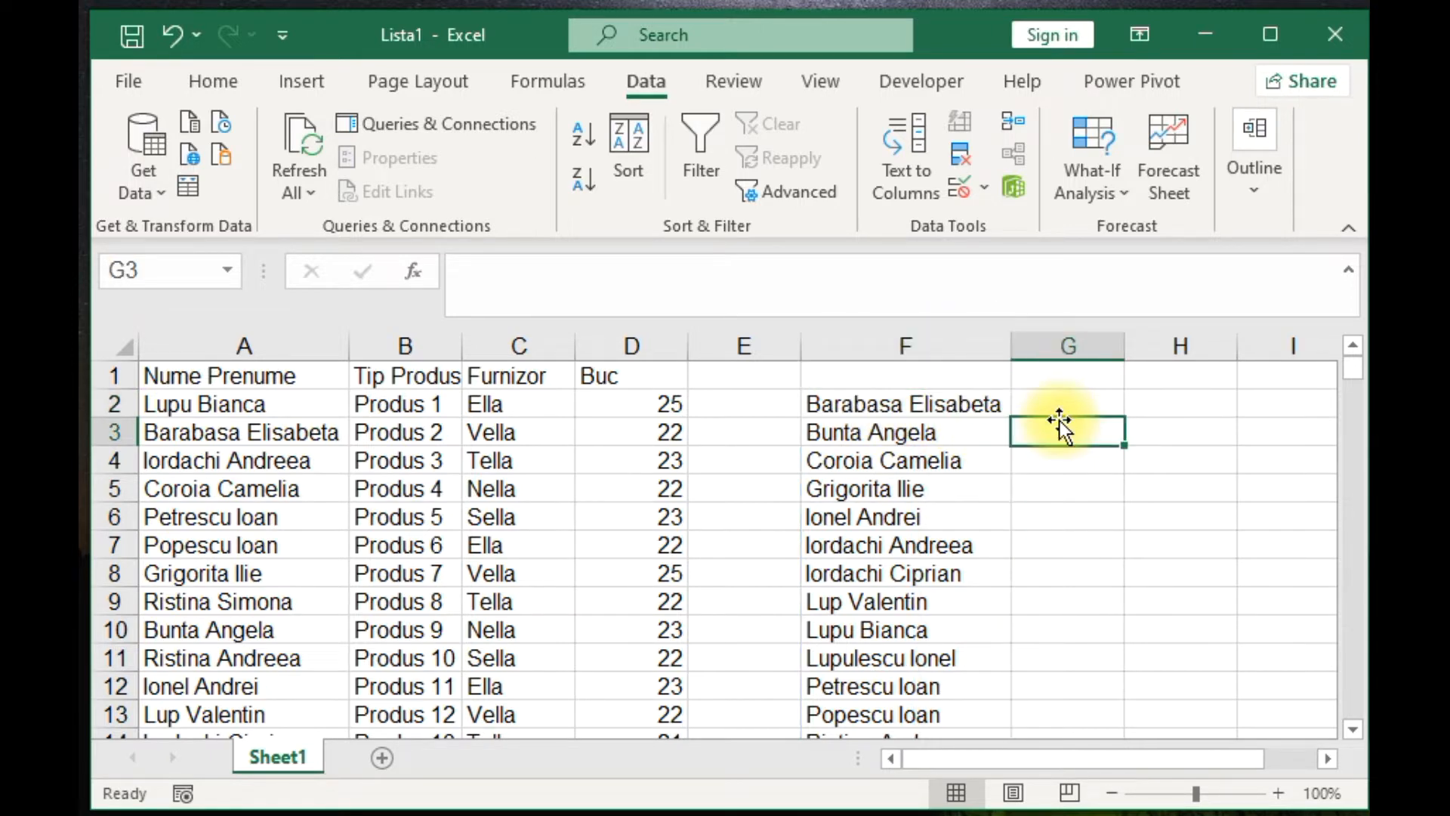
left_click(272, 408)
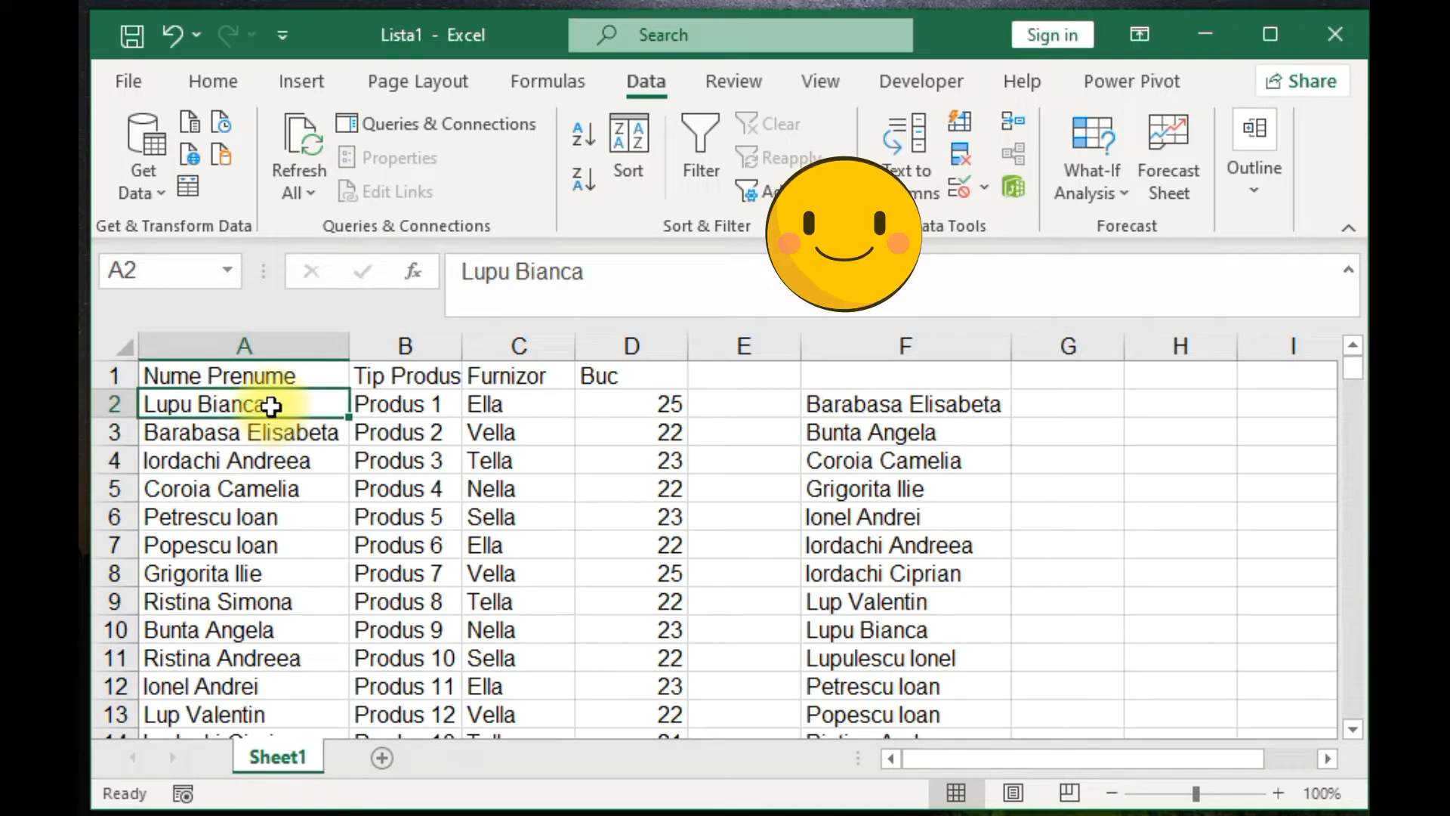
Add the heading "Nume Unice" in cell F1 and fill that cell with yellow
left_click(836, 373)
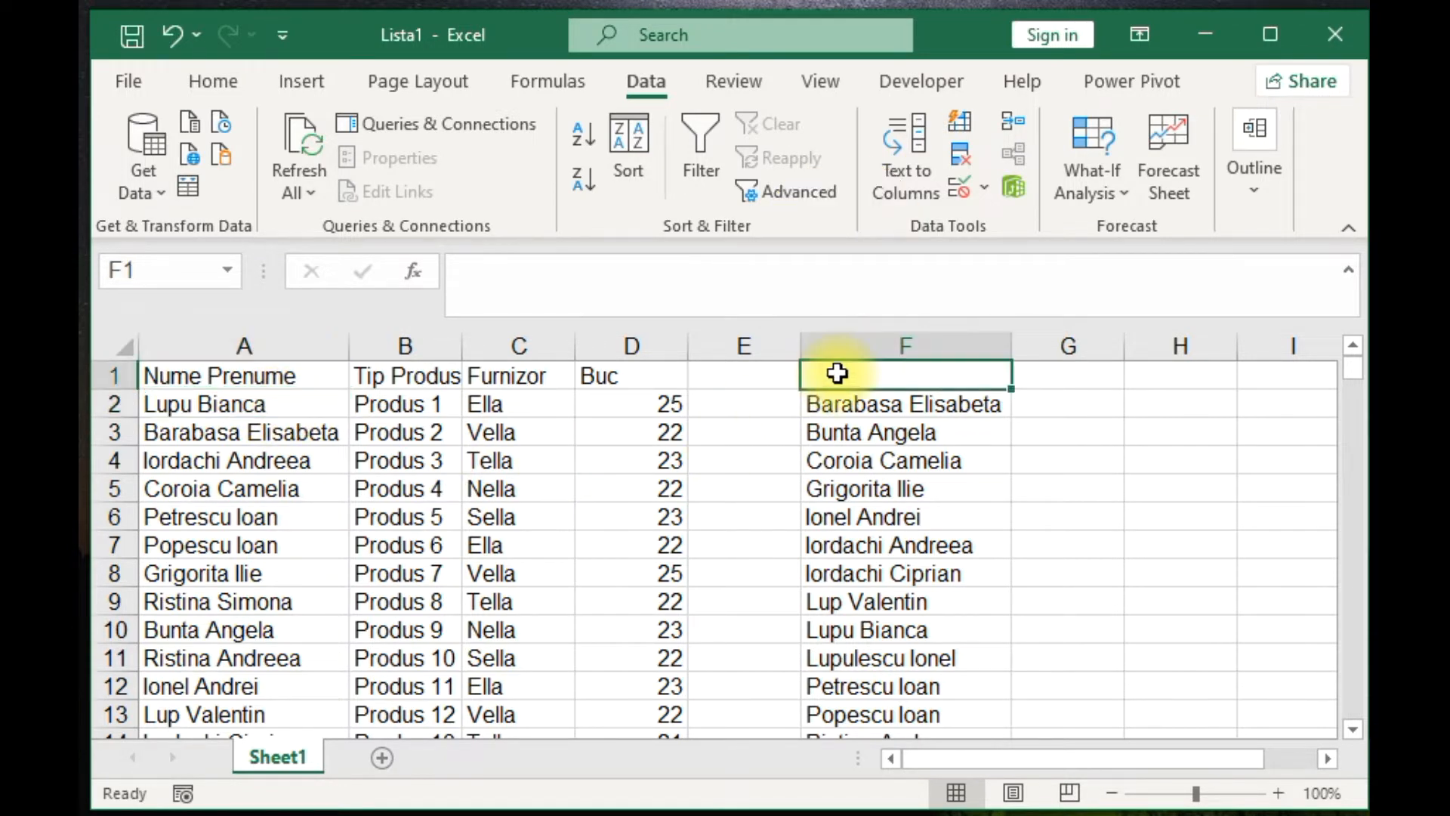
type("Nume Unice")
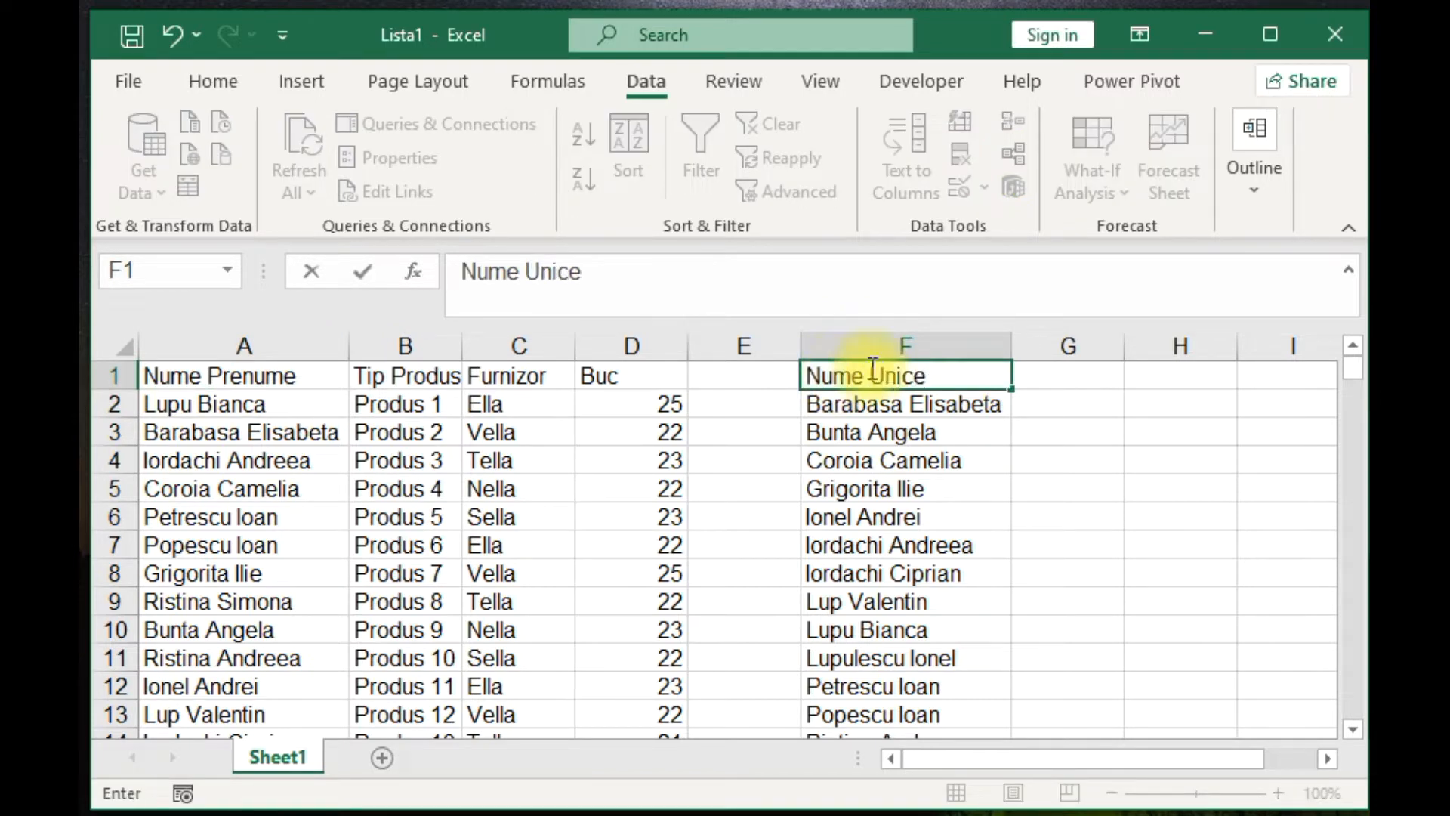
left_click(1107, 469)
left_click(910, 377)
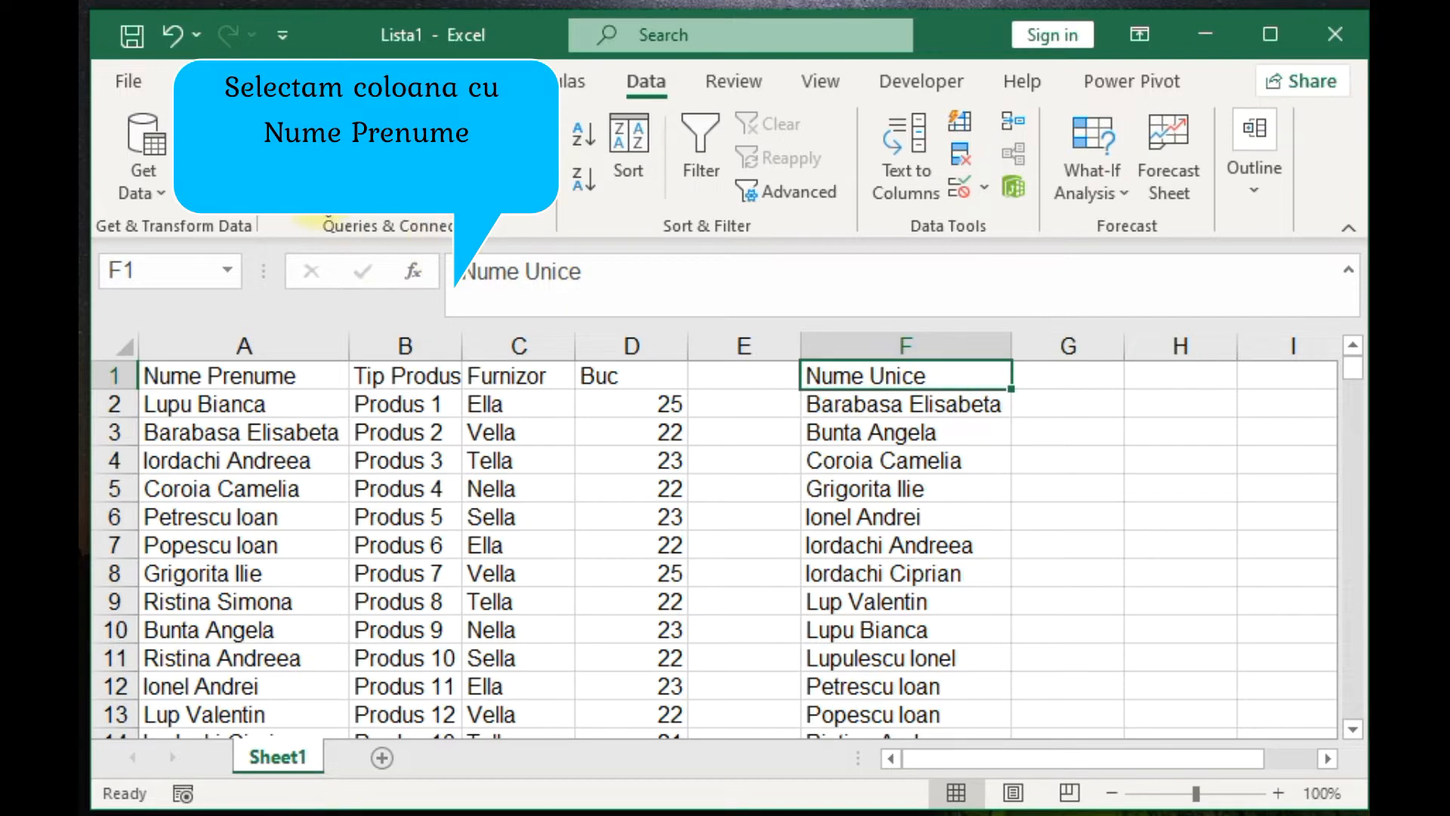
left_click(214, 80)
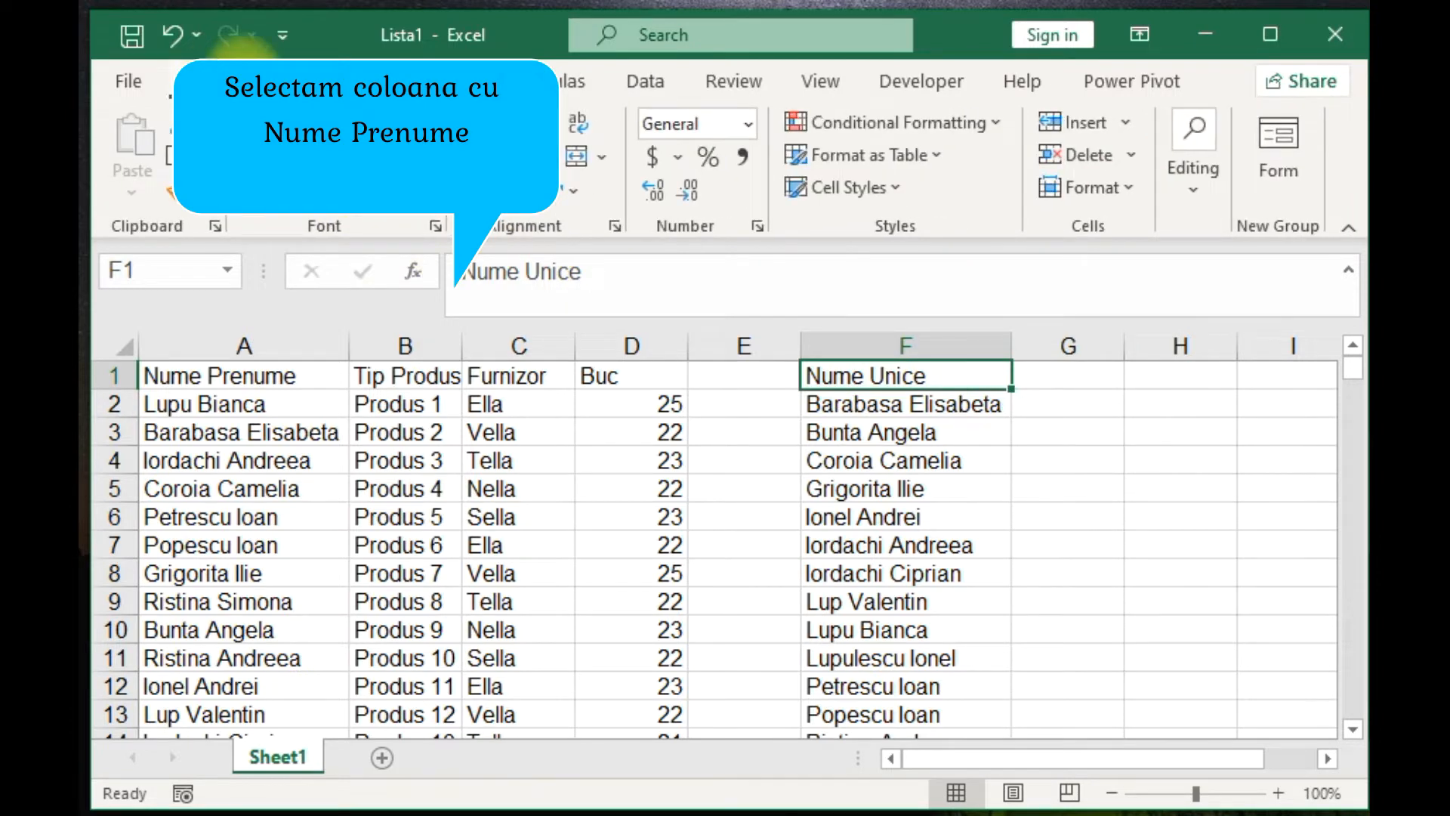
left_click(321, 194)
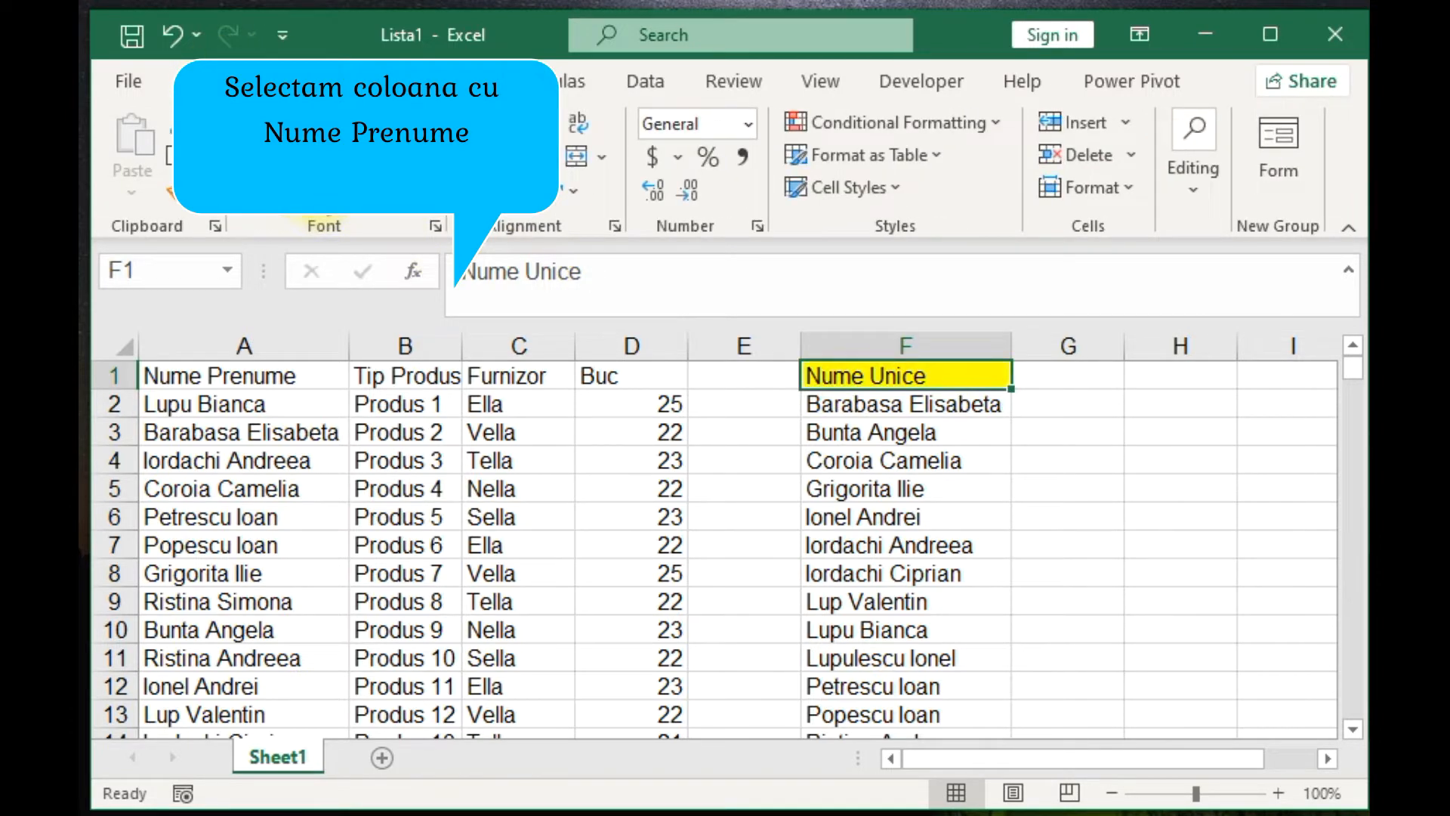
Select the name entries A2:A365 under Nume Prenume and open the Data Validation settings for them
left_click(218, 402)
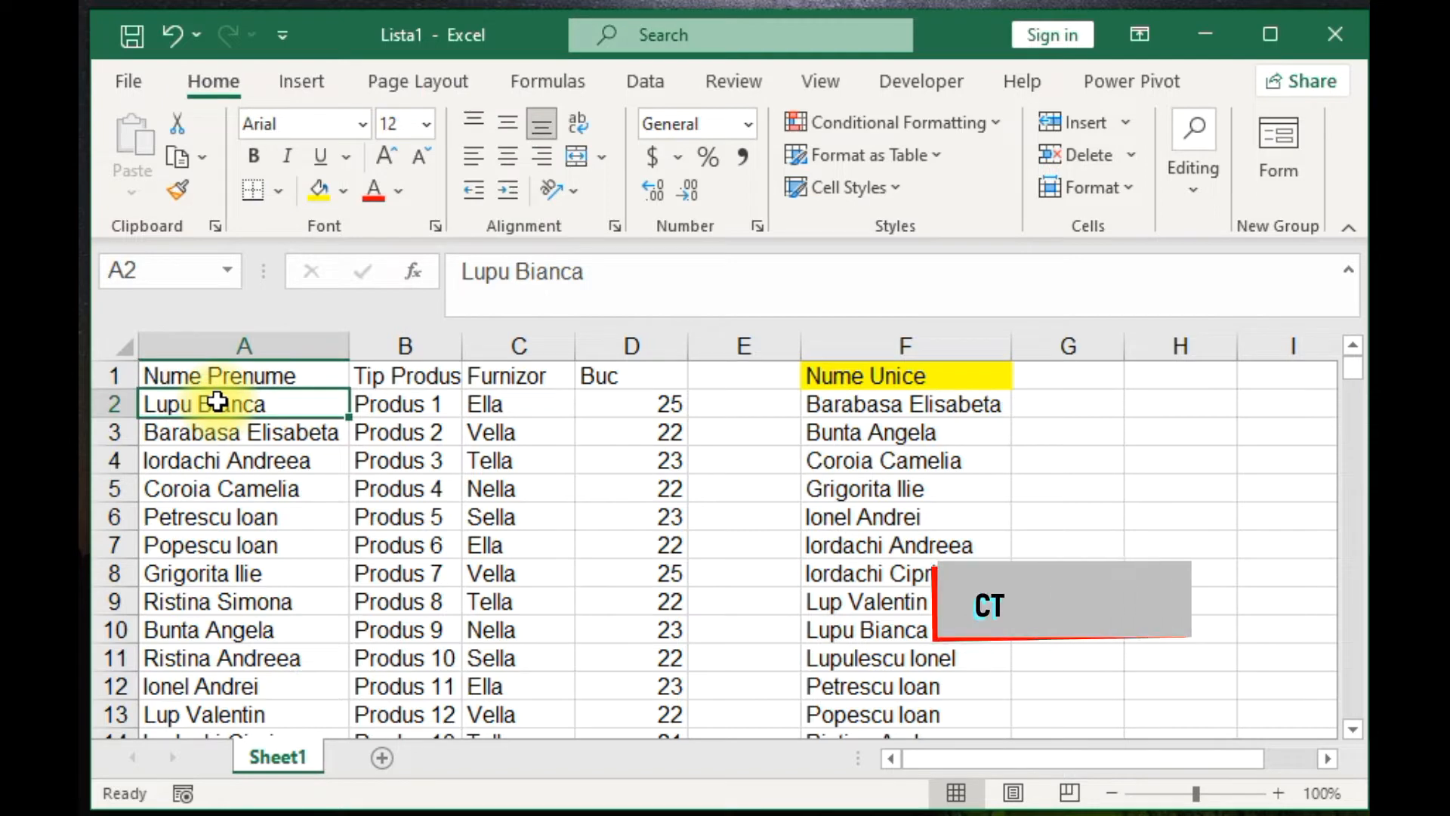
key("ctrl+shift+Down")
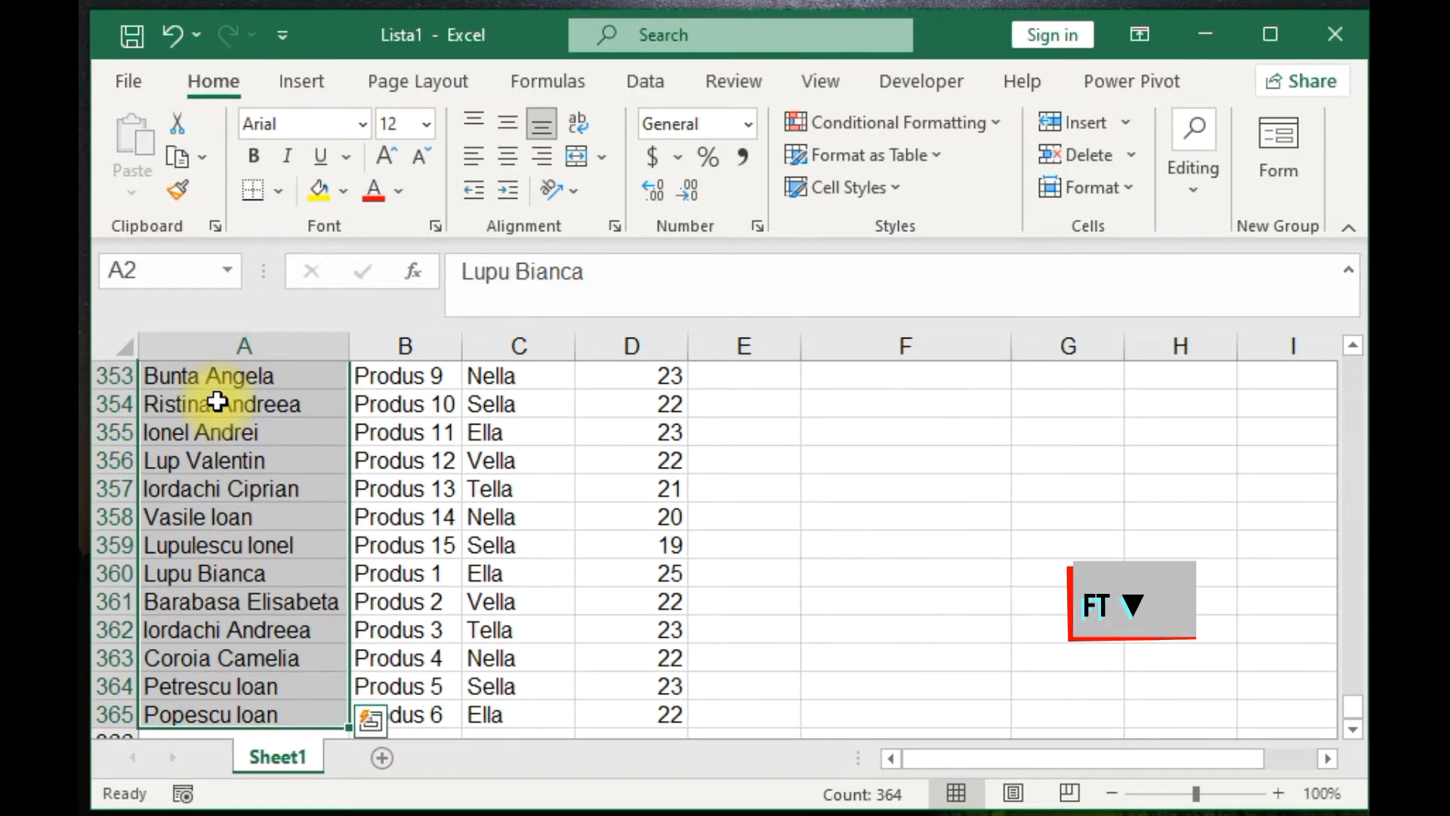
key("ctrl+BackSpace")
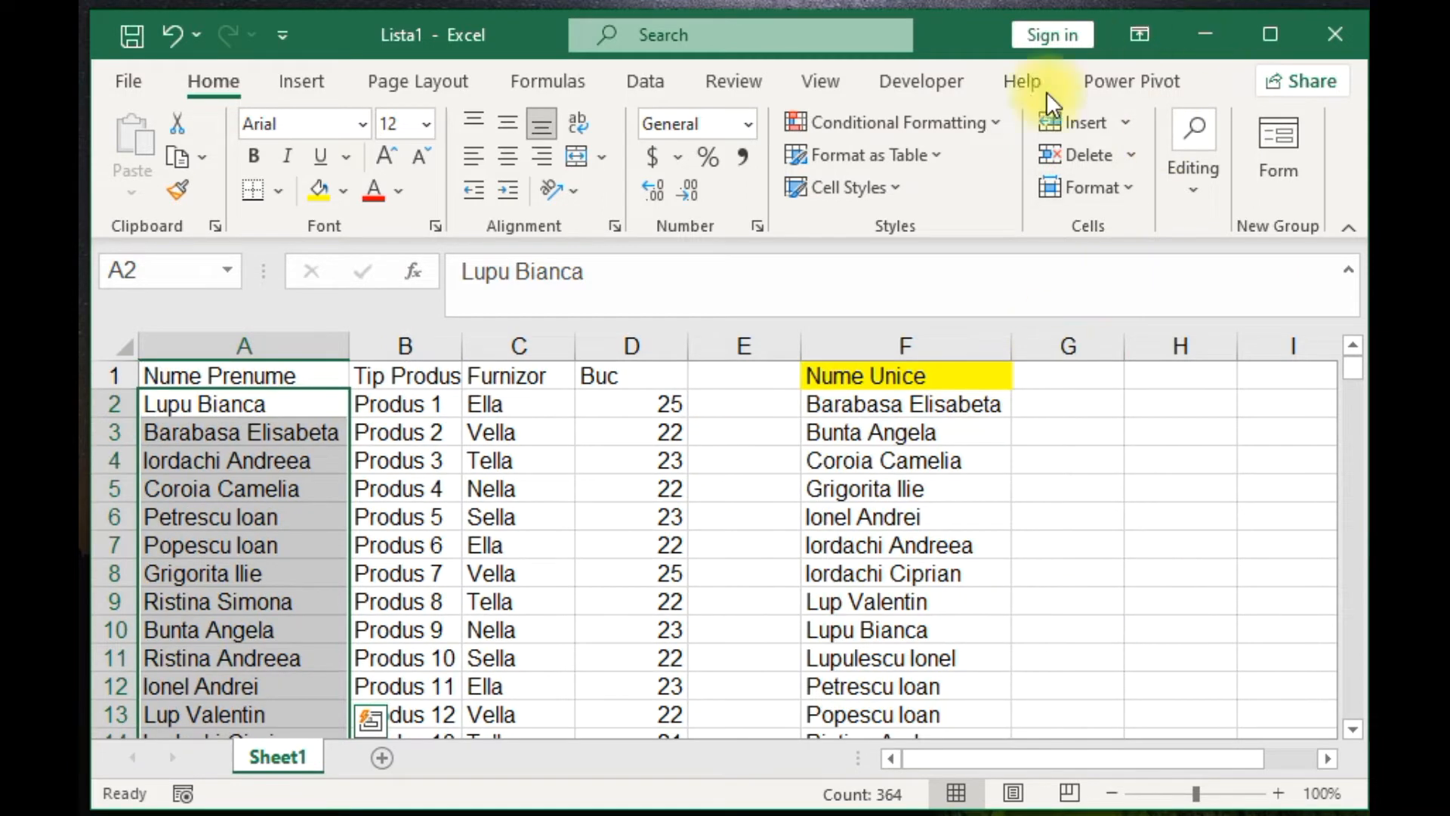
left_click(654, 82)
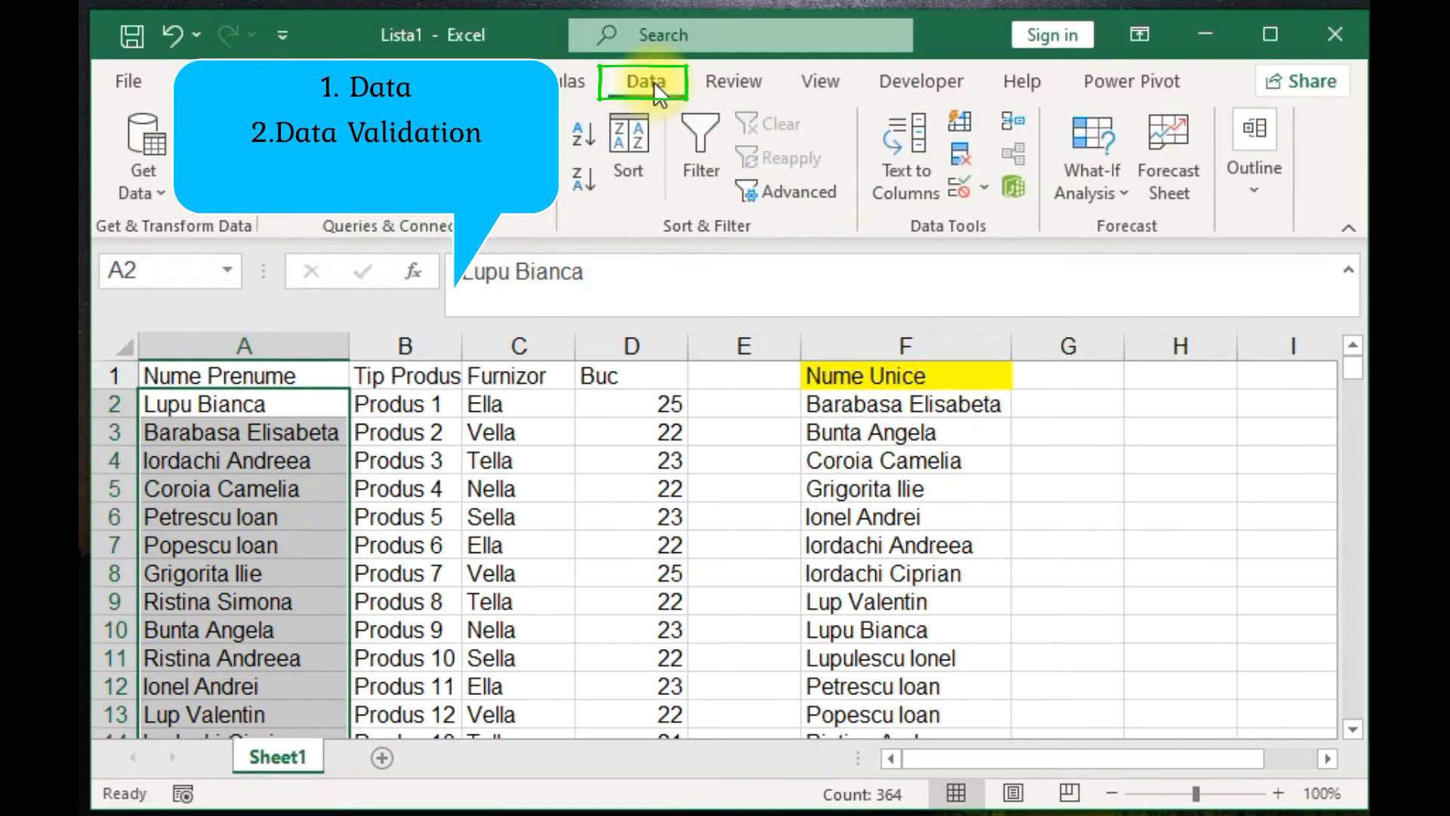
left_click(985, 188)
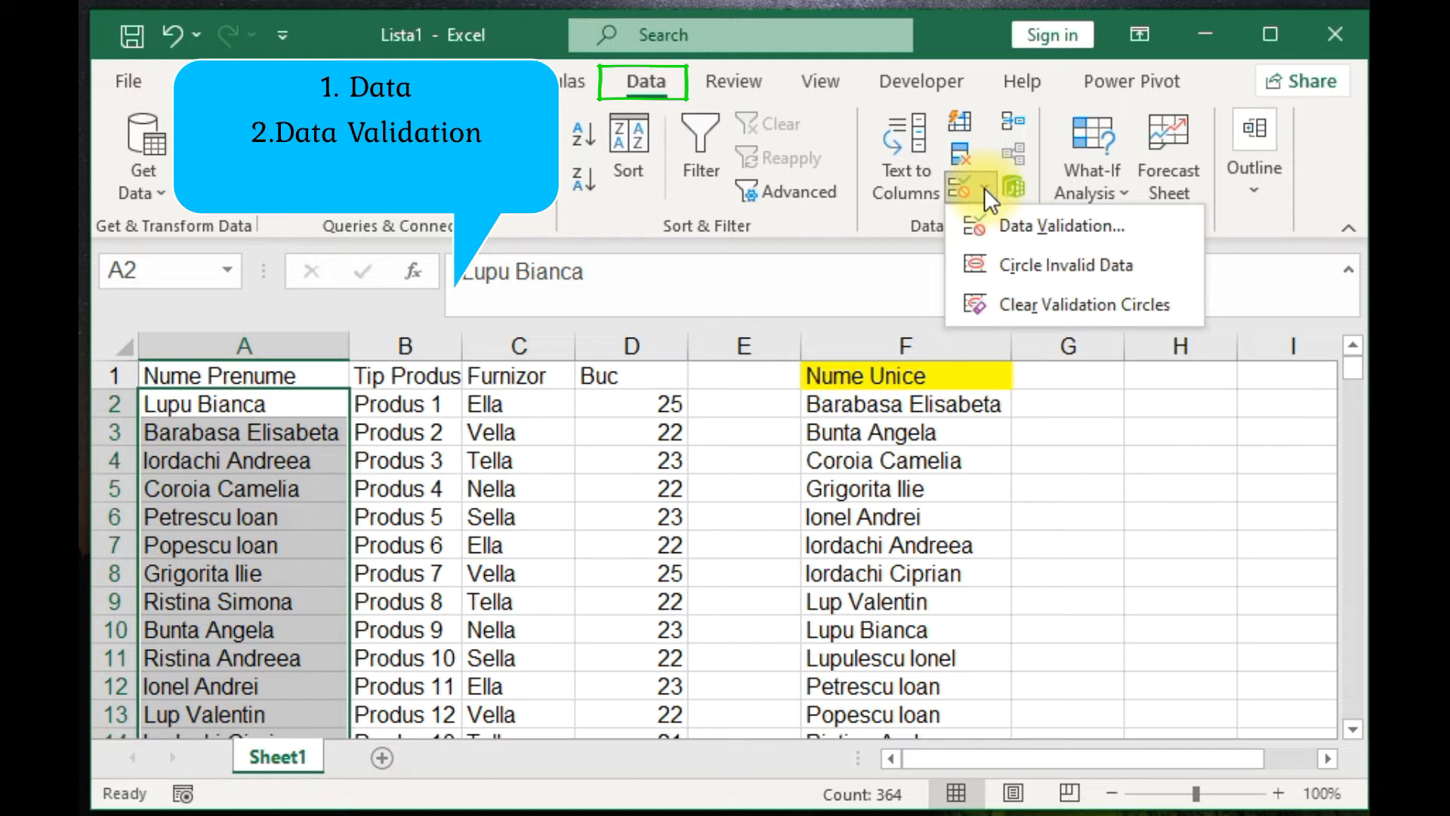
left_click(1016, 224)
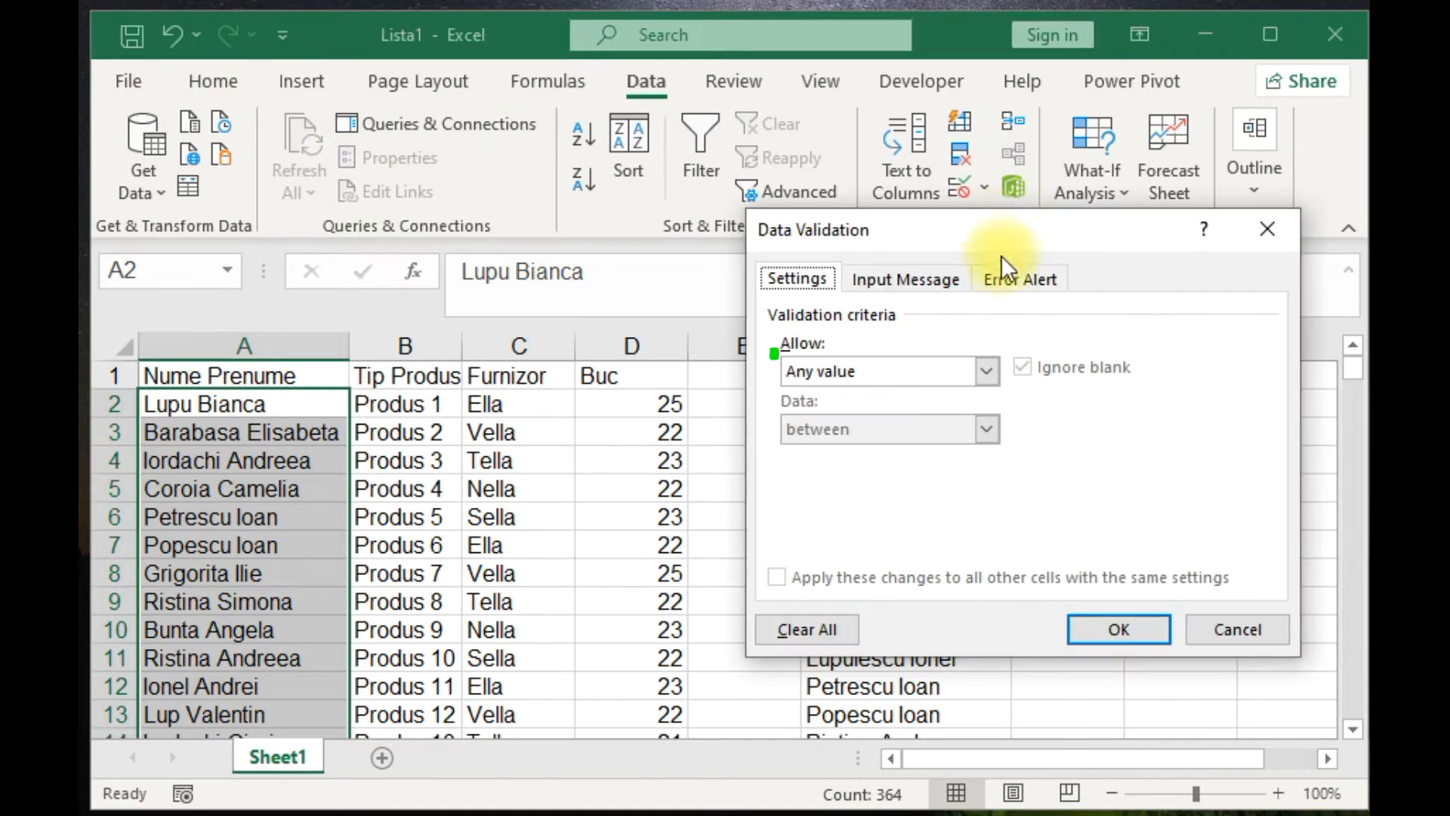
Restrict the selected Nume Prenume cells to a List with the source =$F$2# and apply the validation
left_click(985, 371)
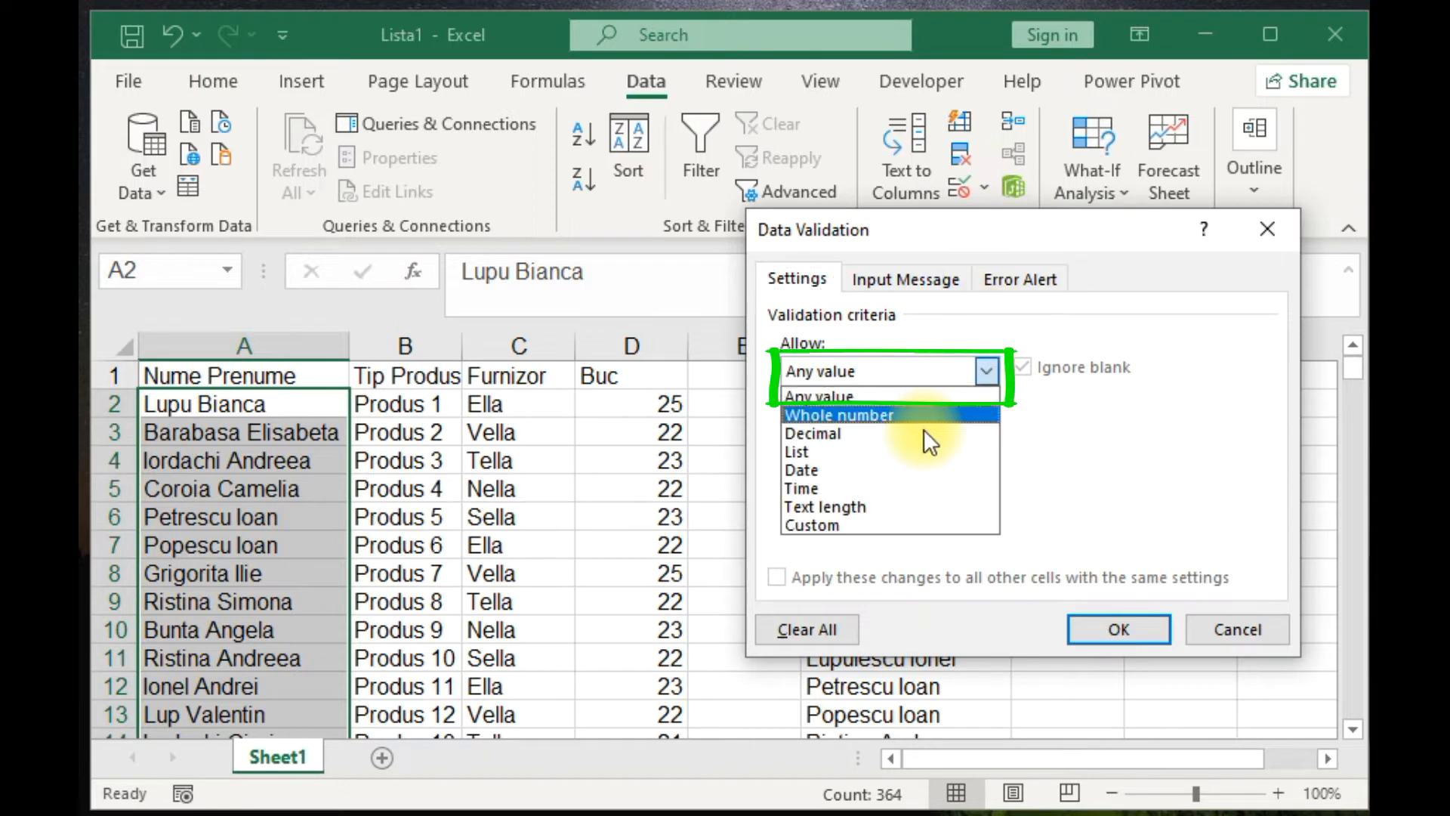
left_click(912, 447)
left_click_drag(1090, 253, 562, 96)
left_click(555, 342)
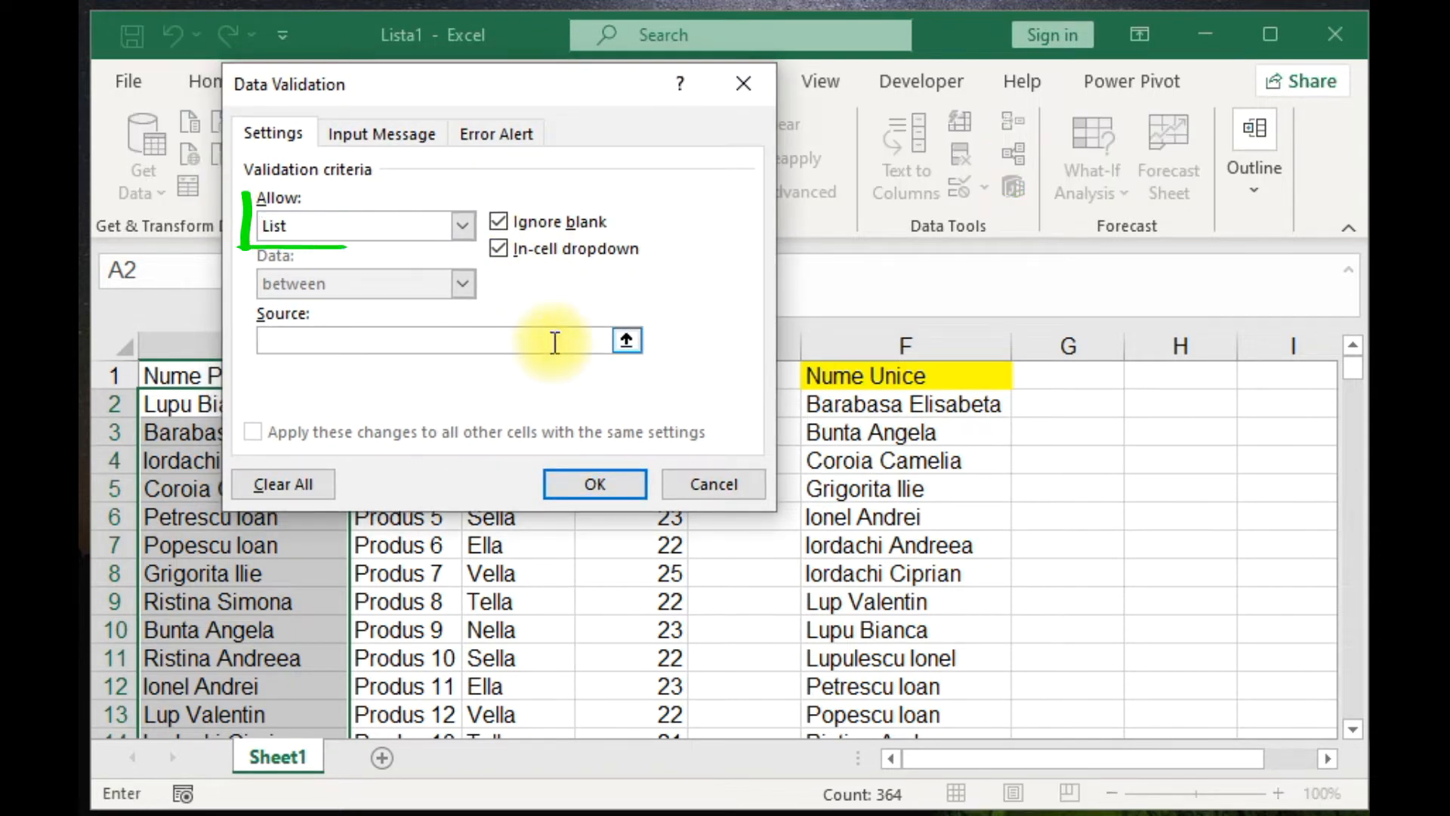
left_click(927, 410)
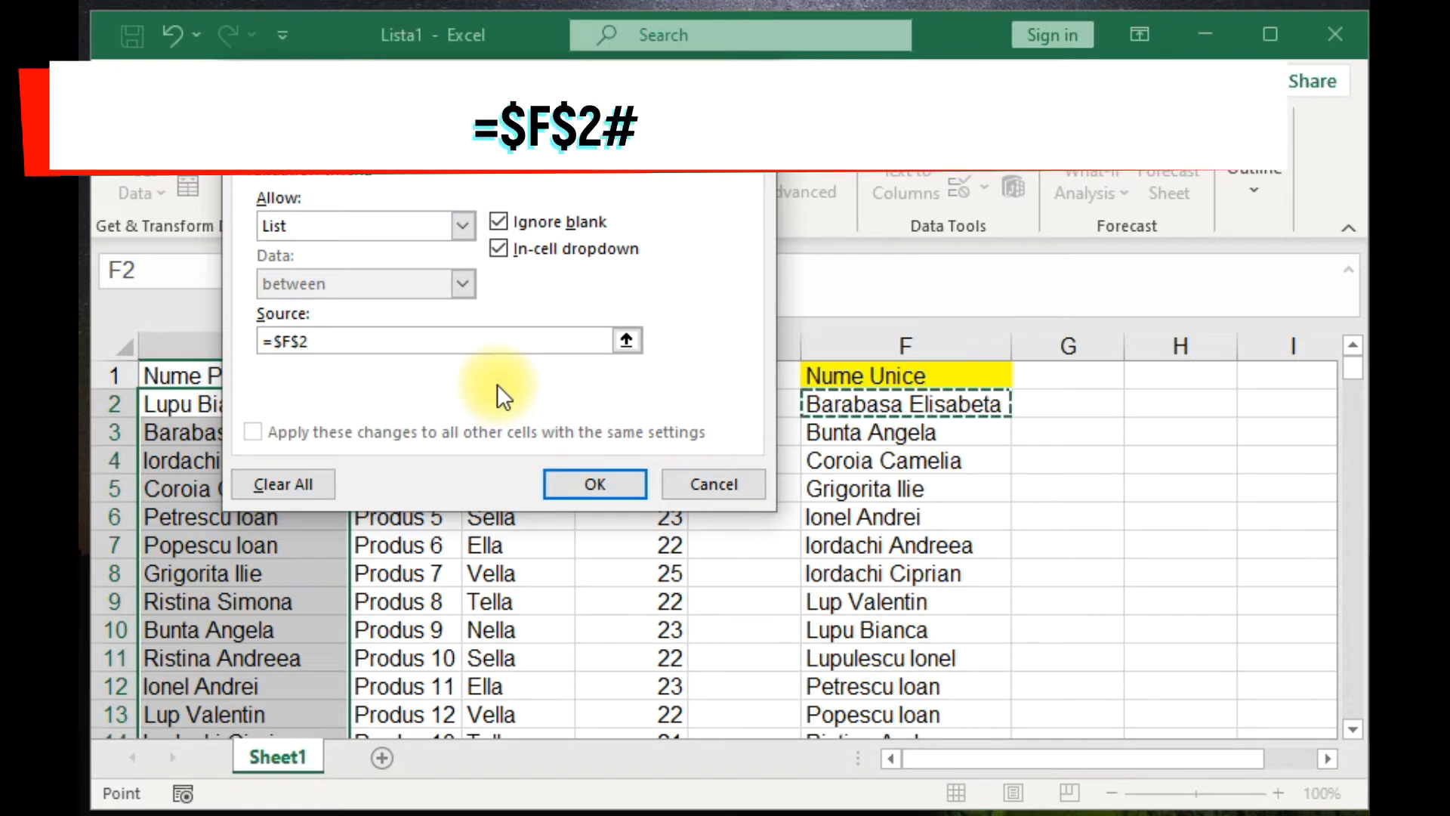
type("#")
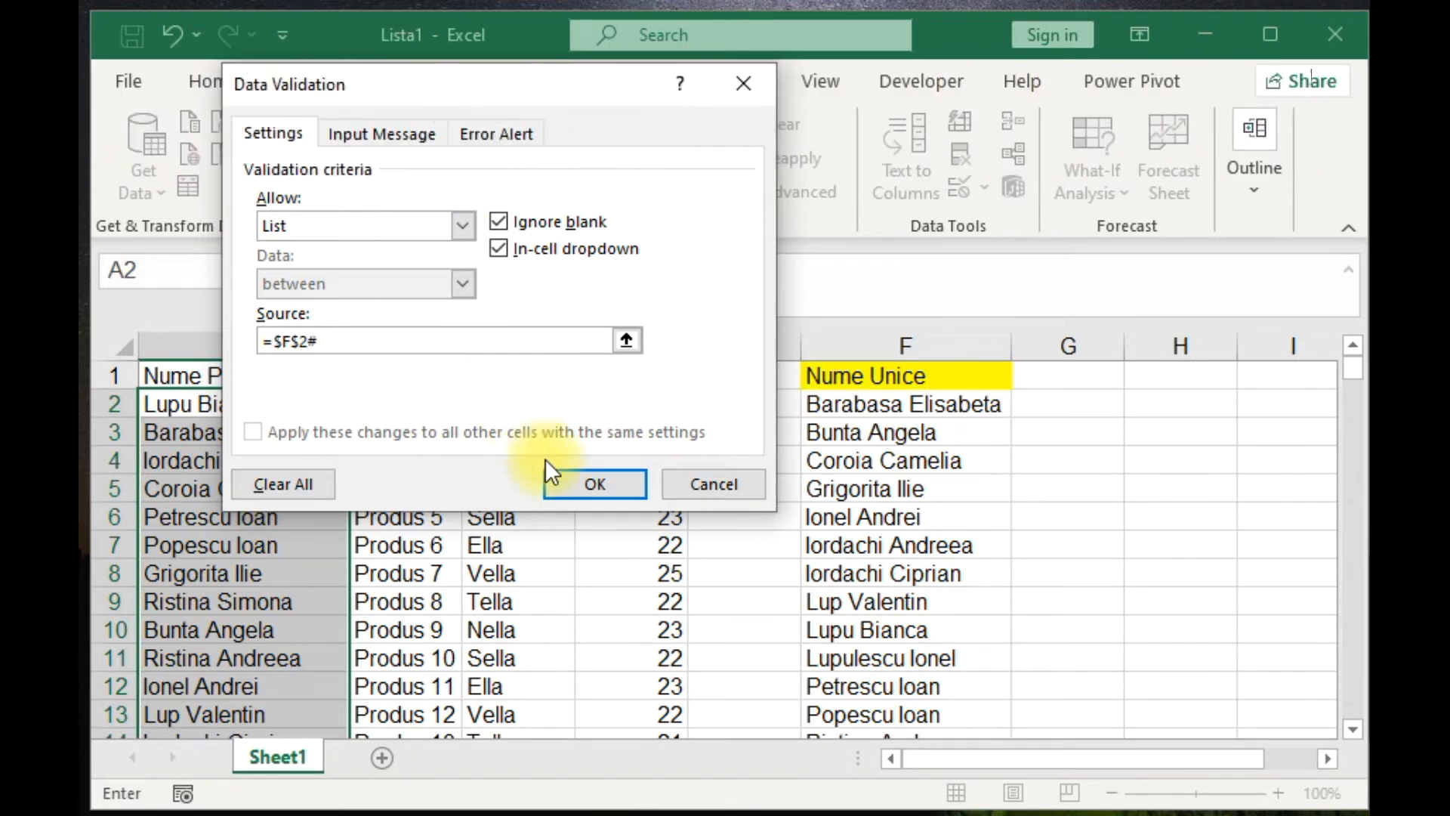
left_click(567, 474)
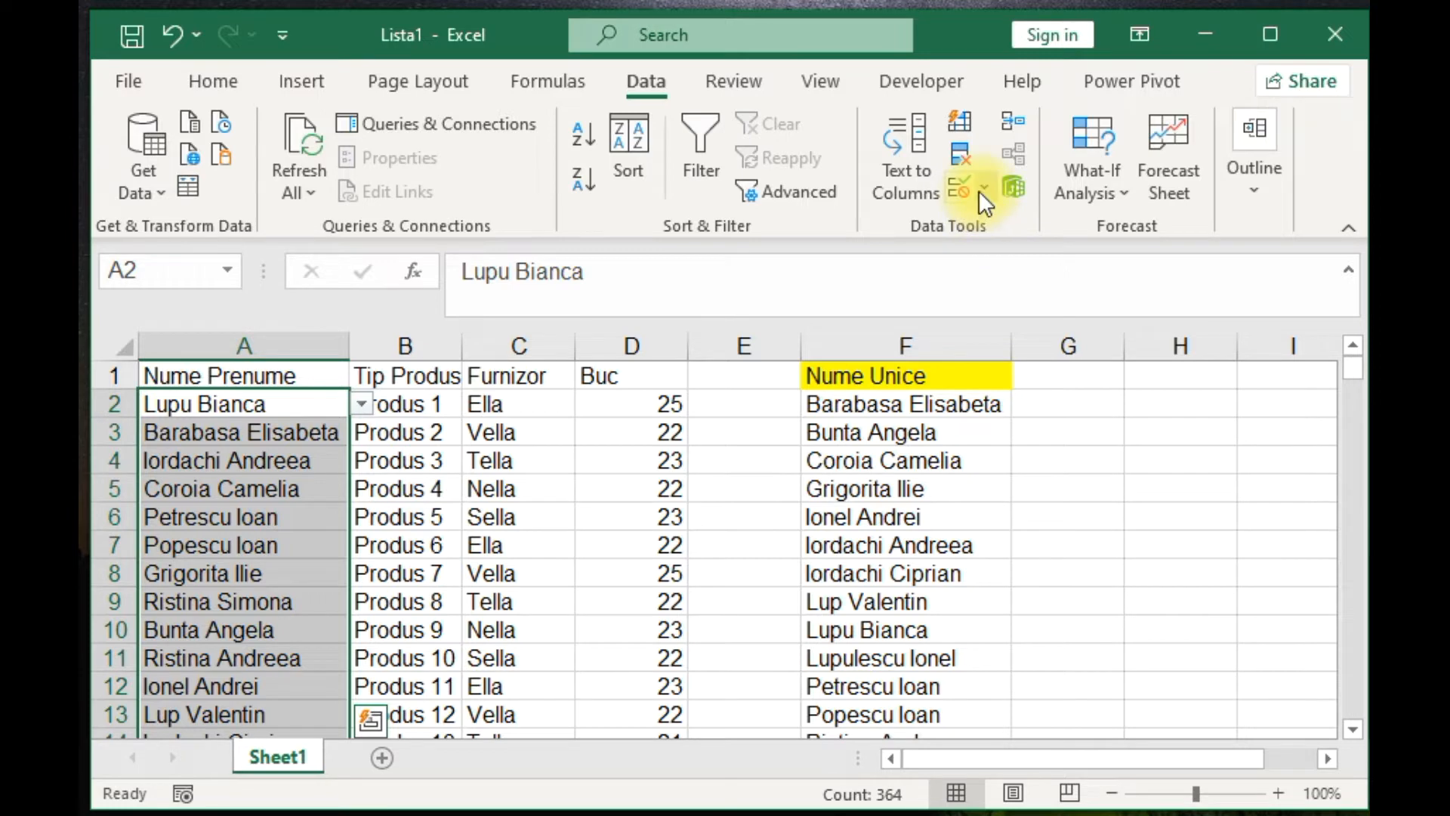
Using the in-cell drop-down lists, set A2 to the name listed in F13 and A3 to the name listed in F6
left_click(344, 405)
left_click(361, 405)
left_click(327, 495)
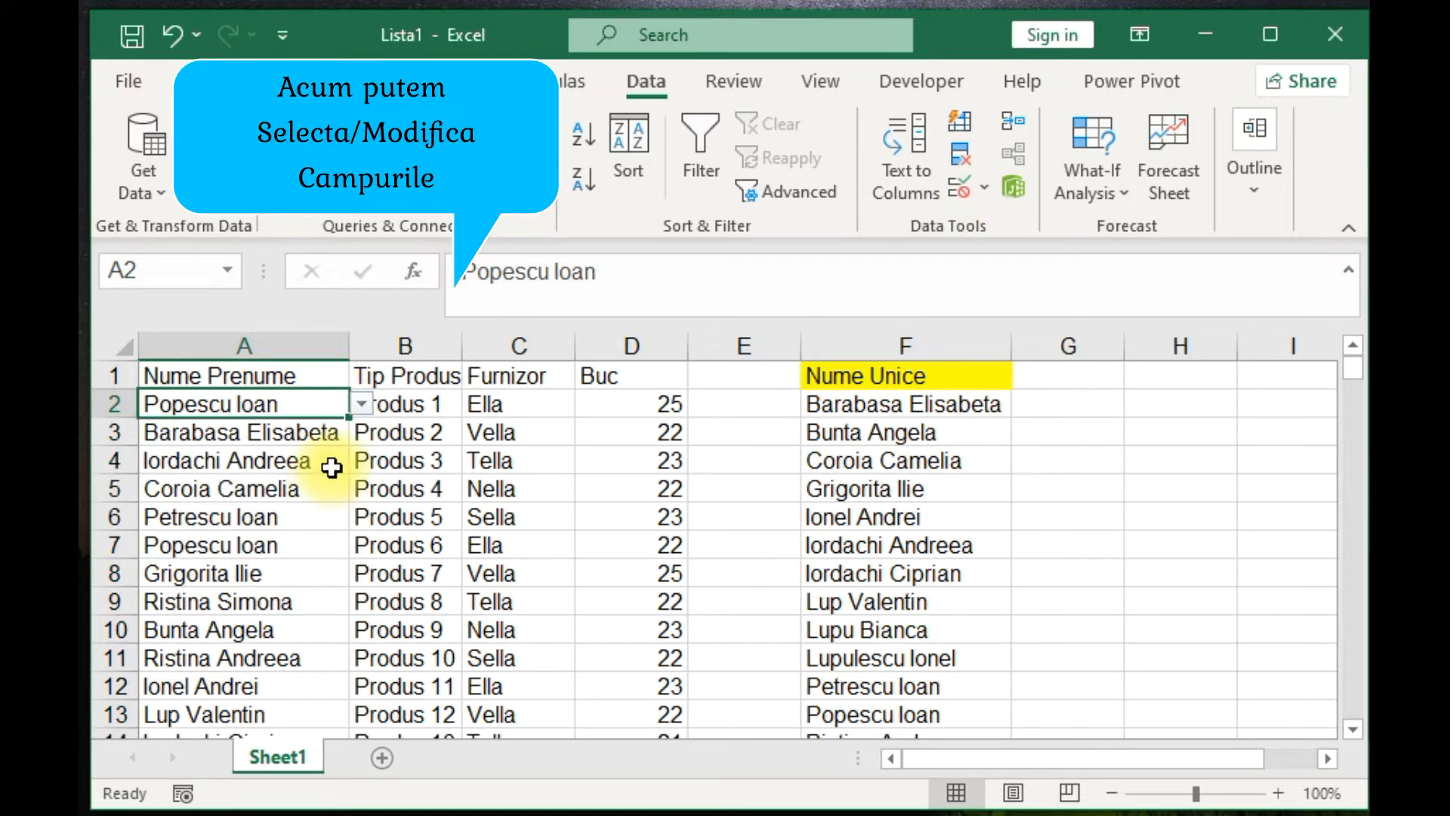
left_click(331, 427)
left_click(360, 429)
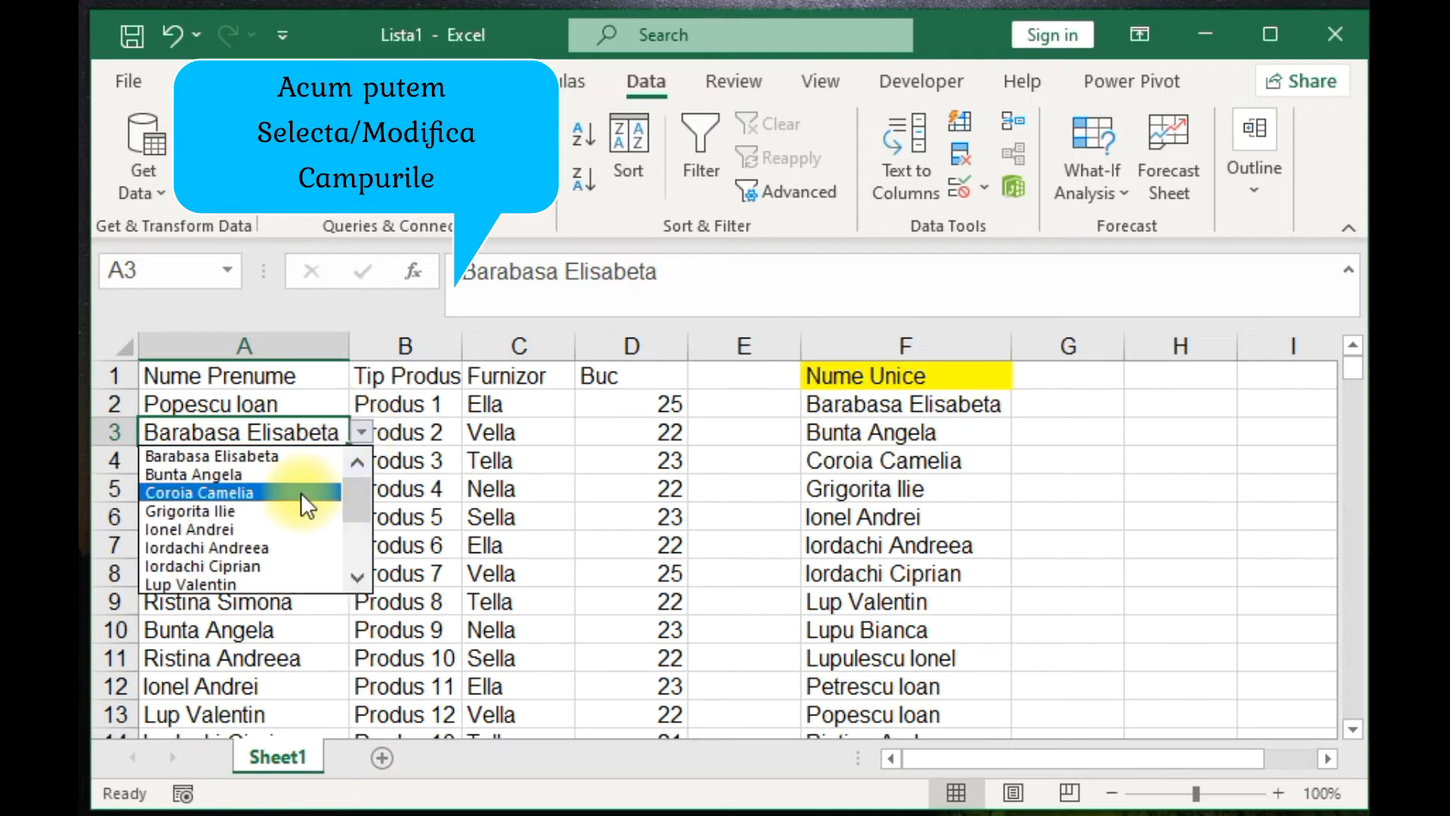
left_click(238, 523)
Try to replace the name in A2 with the unlisted entry "qqq"
left_click(276, 404)
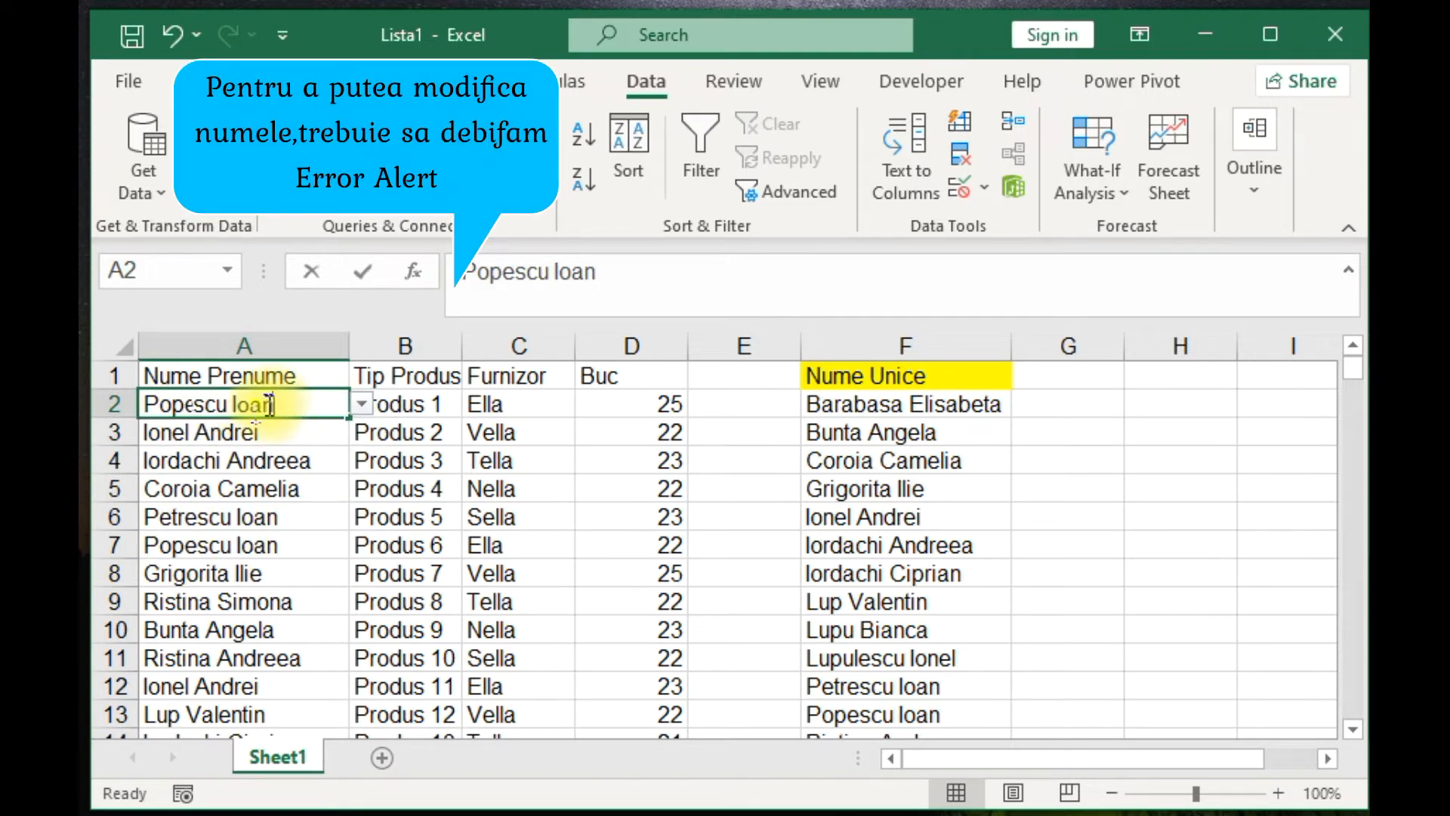
type("qqq")
key("Return")
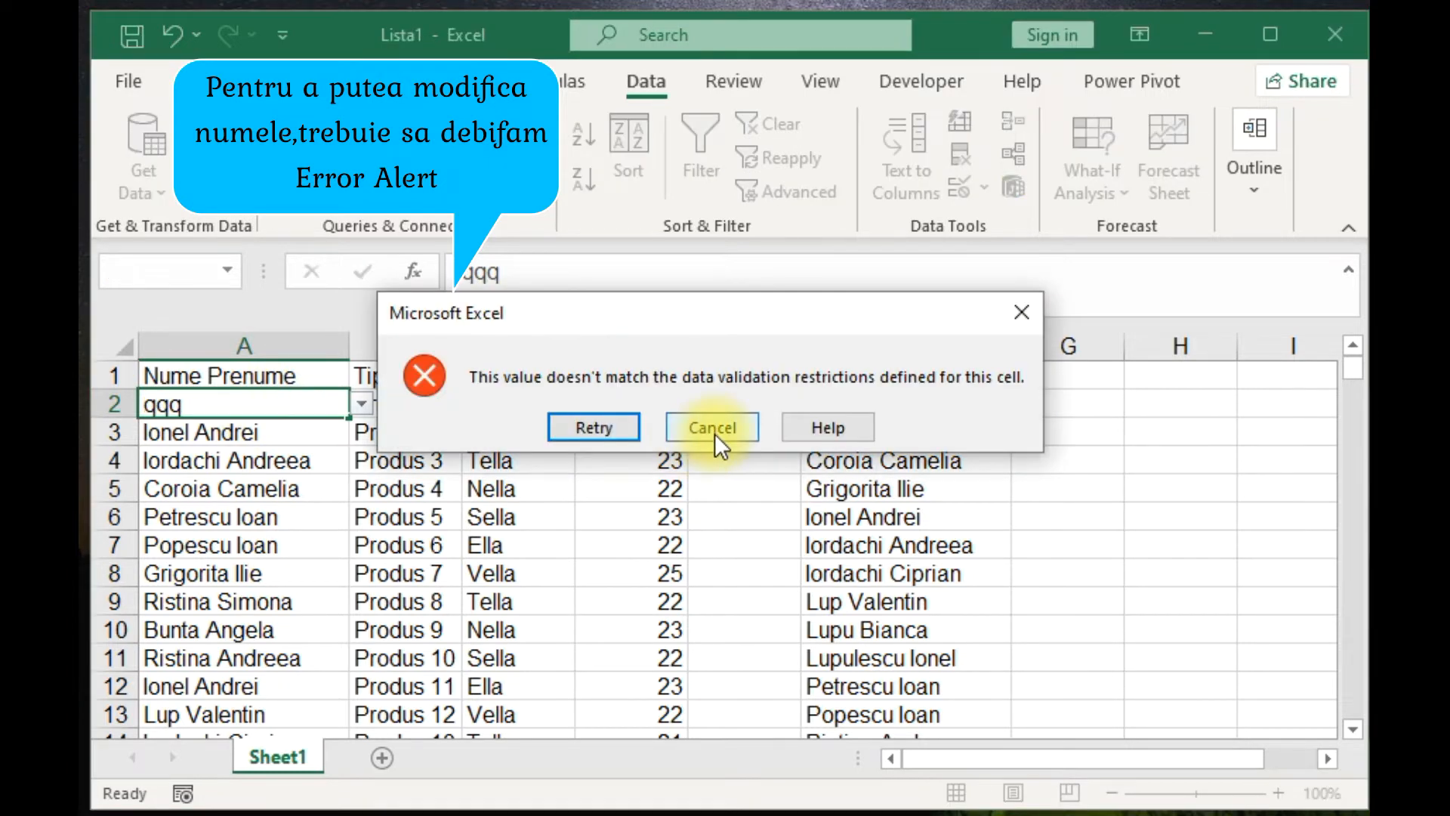
left_click(713, 431)
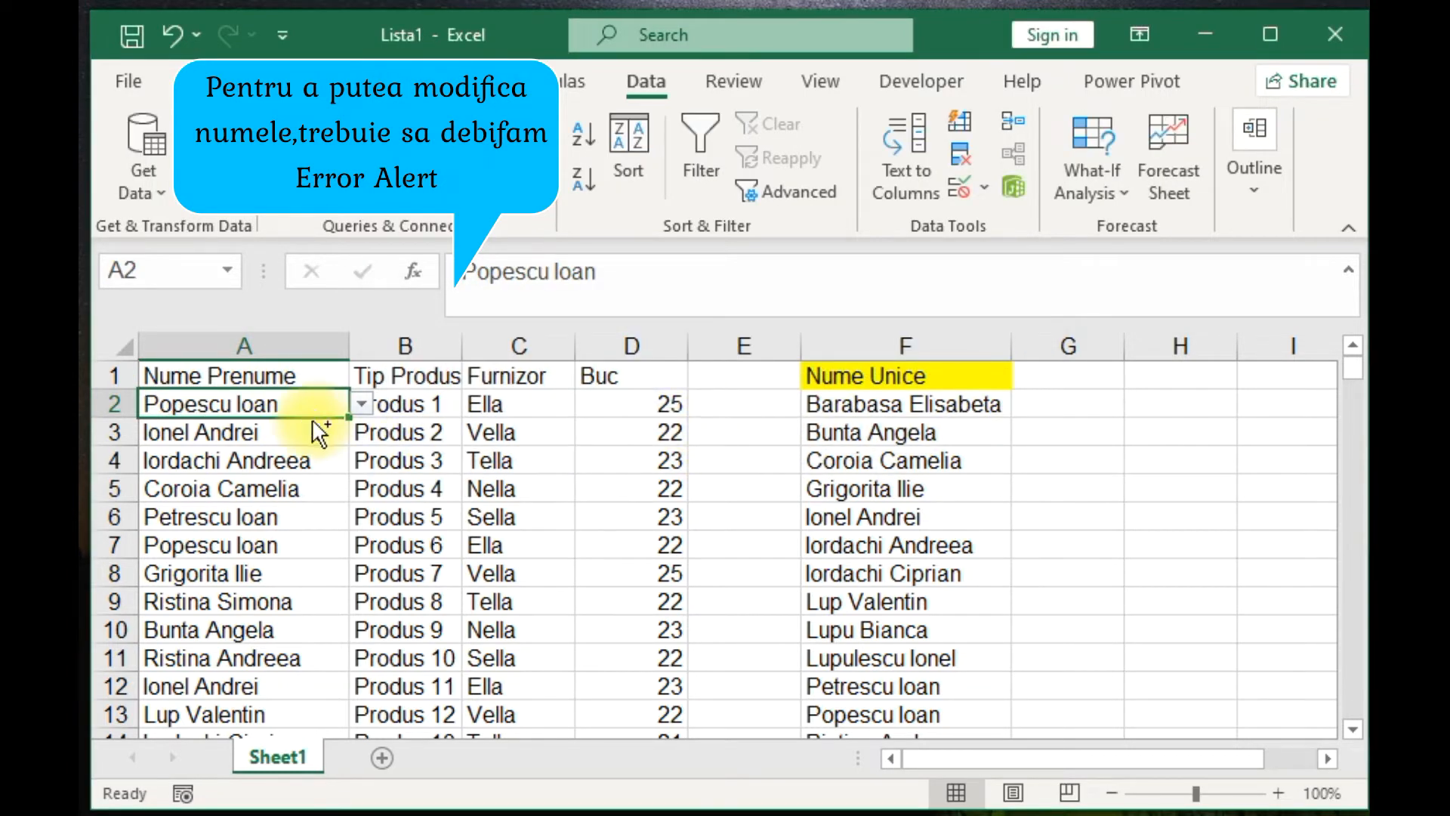
Turn off the error alert for invalid data in the data validation of cells A2:A365
key("ctrl+shift+Down")
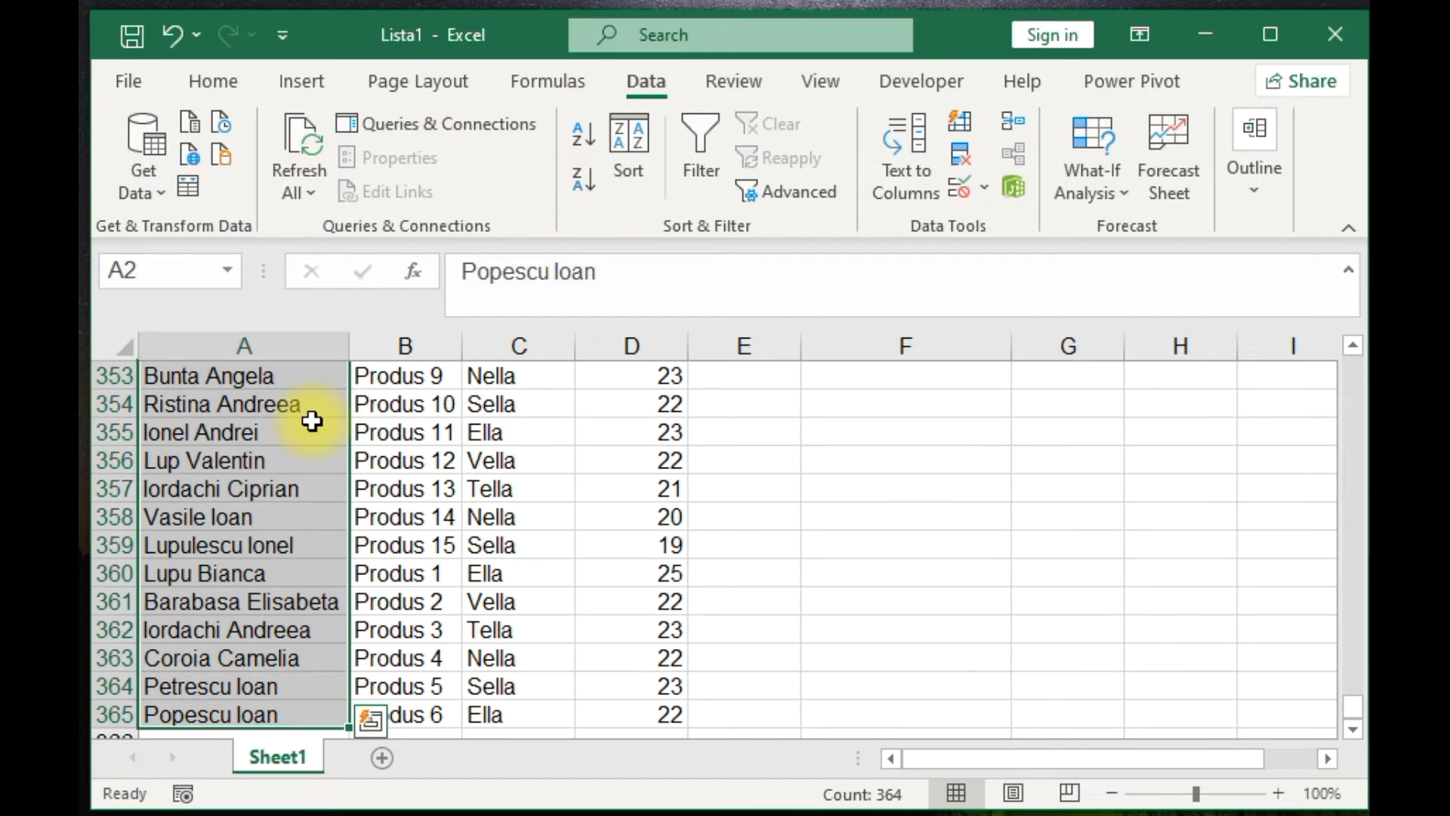
key("ctrl+BackSpace")
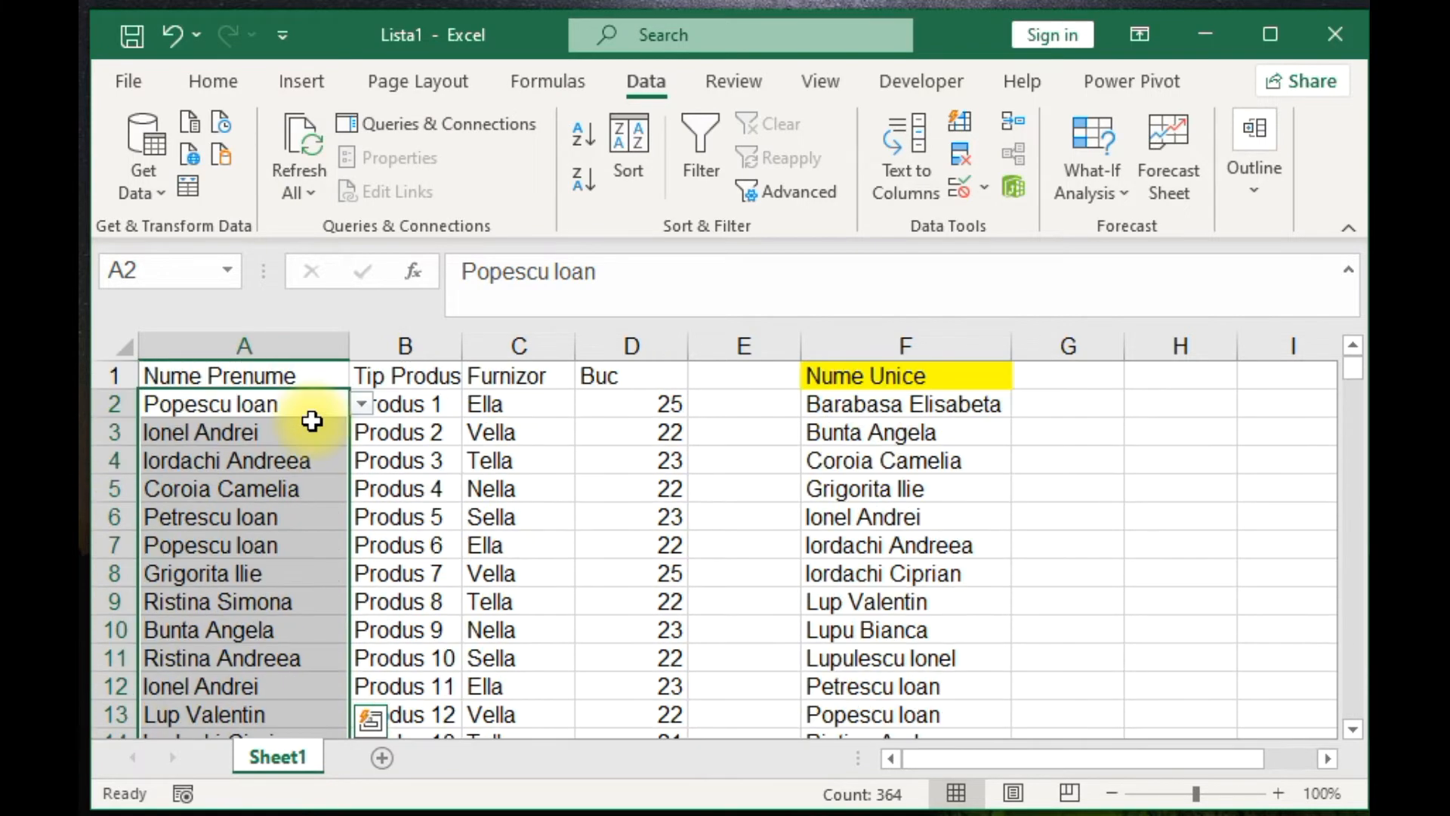
left_click(985, 179)
left_click(1026, 215)
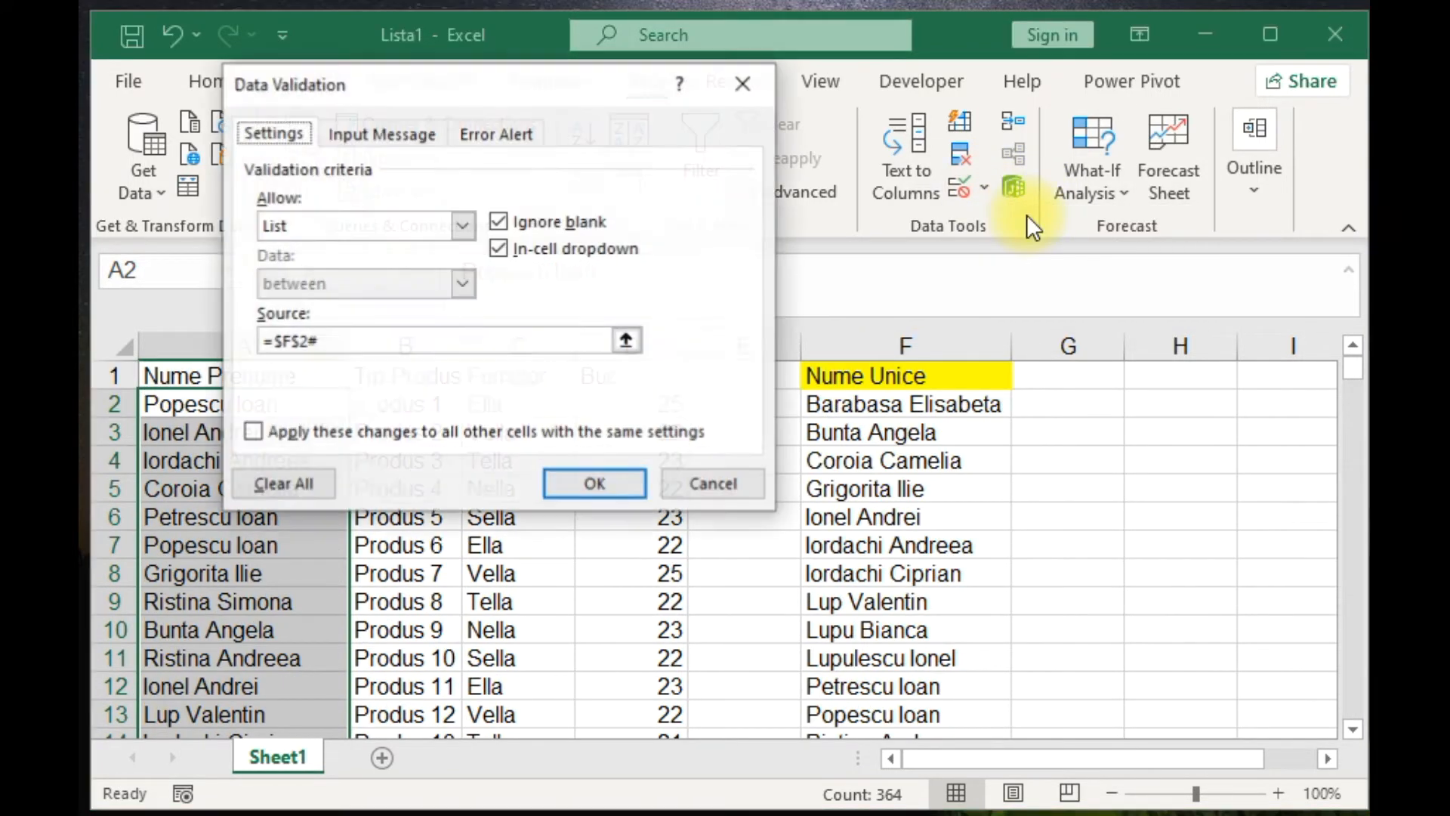
left_click(505, 133)
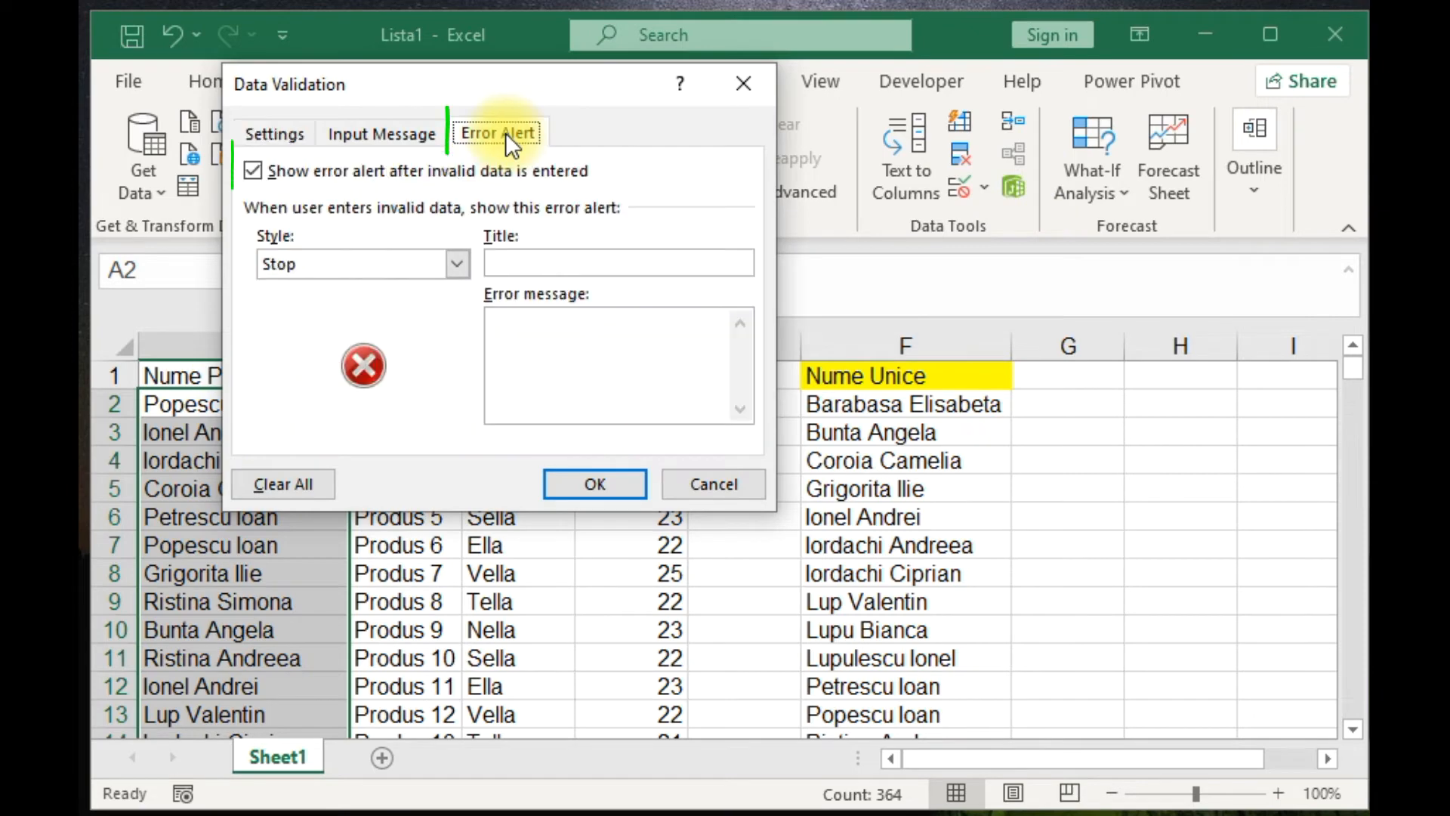
left_click(285, 174)
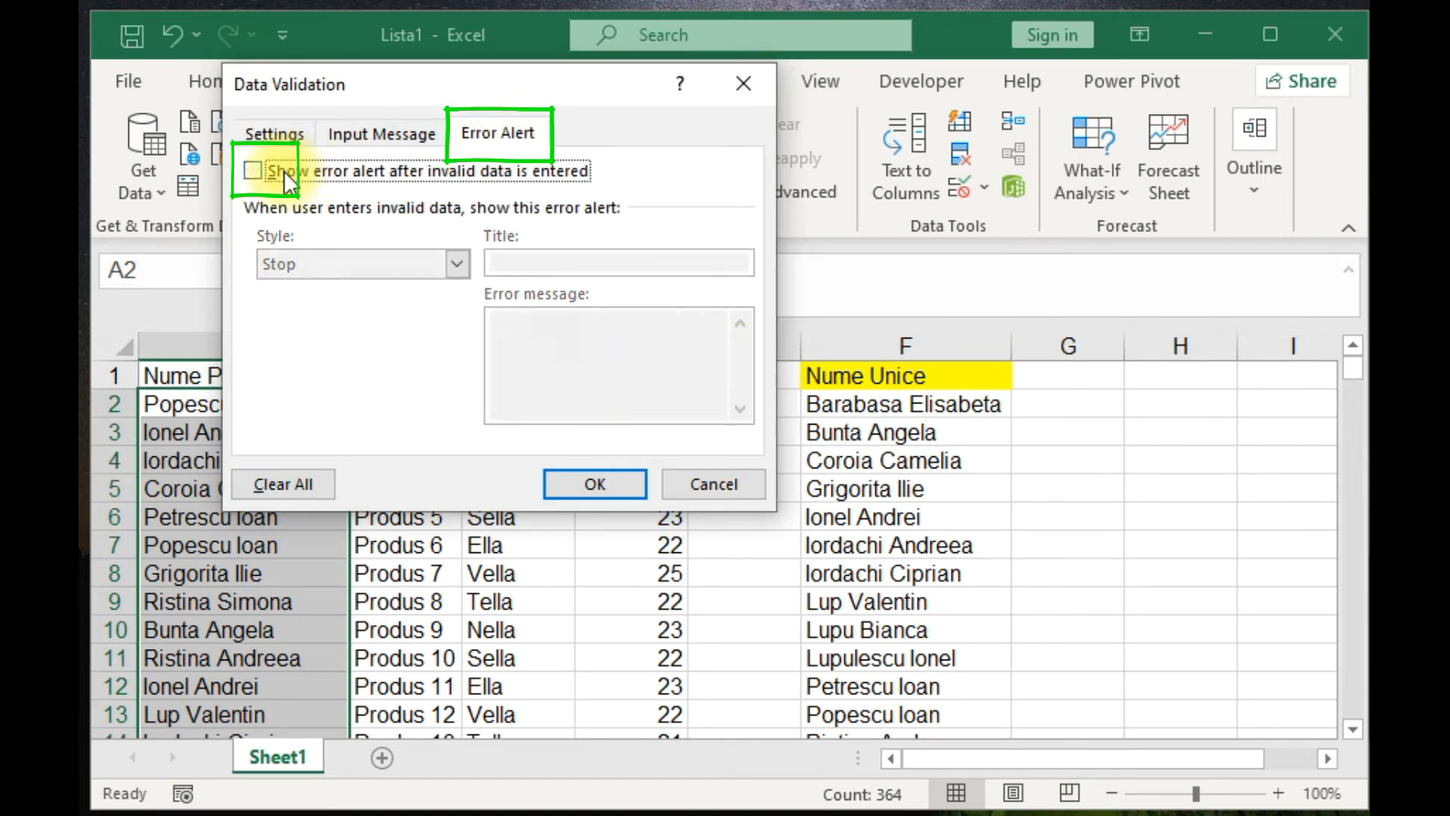
left_click(609, 486)
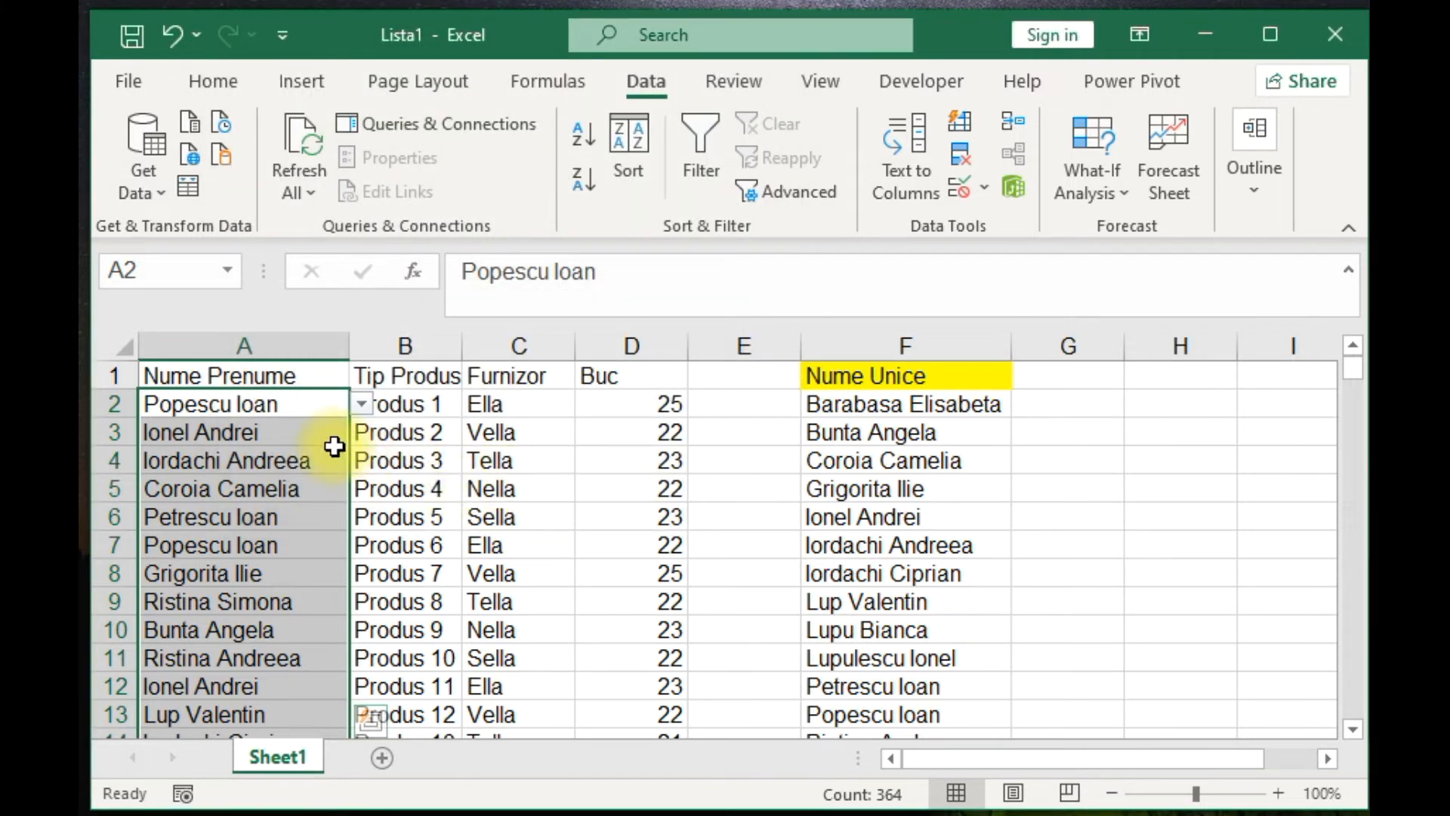
Enter "qqqq" in A2 and check the Nume Unice list in column F for the new entry
left_click(292, 408)
type("qqqq")
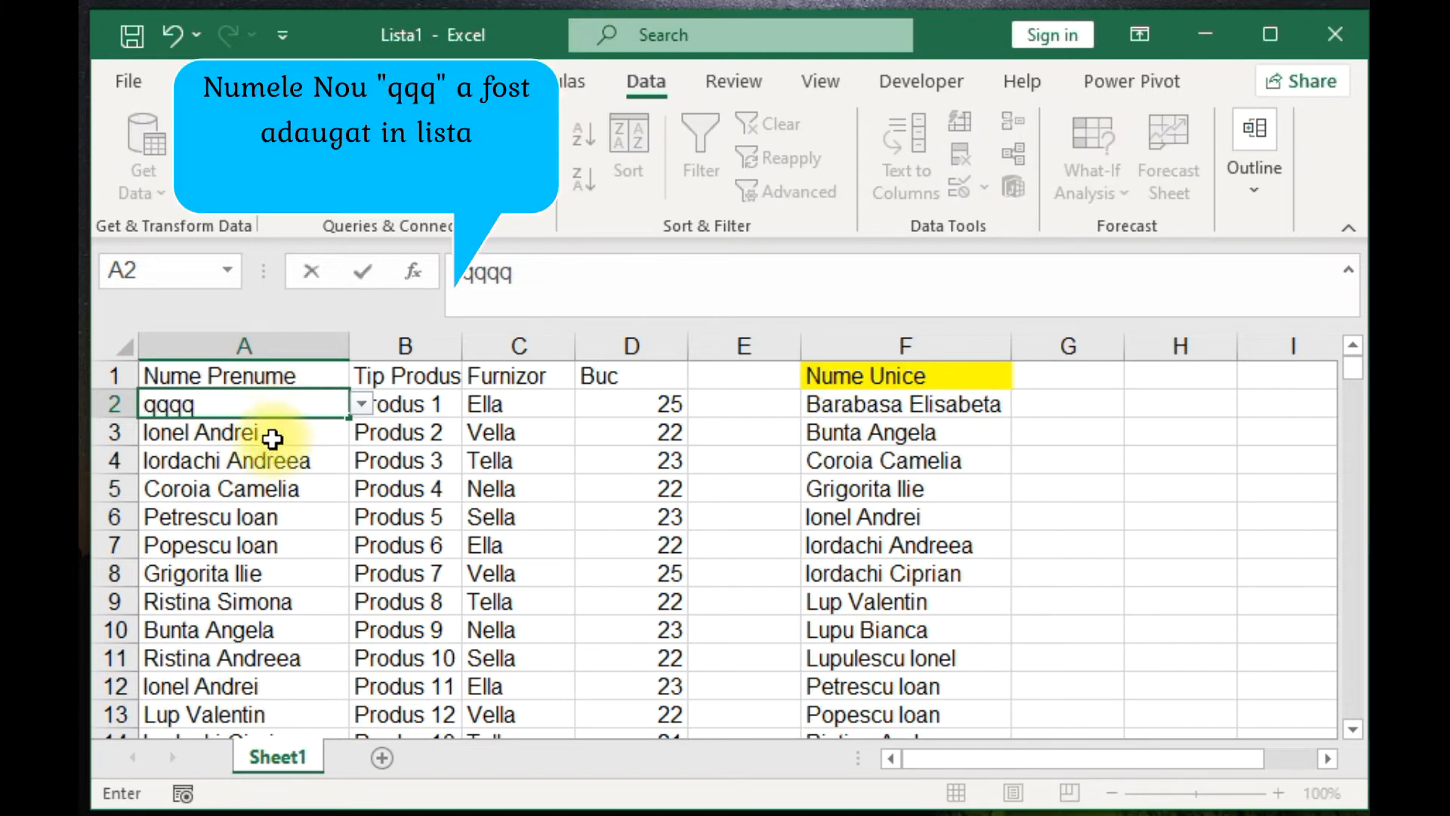
key("Return")
scroll(881, 508, "down", 2)
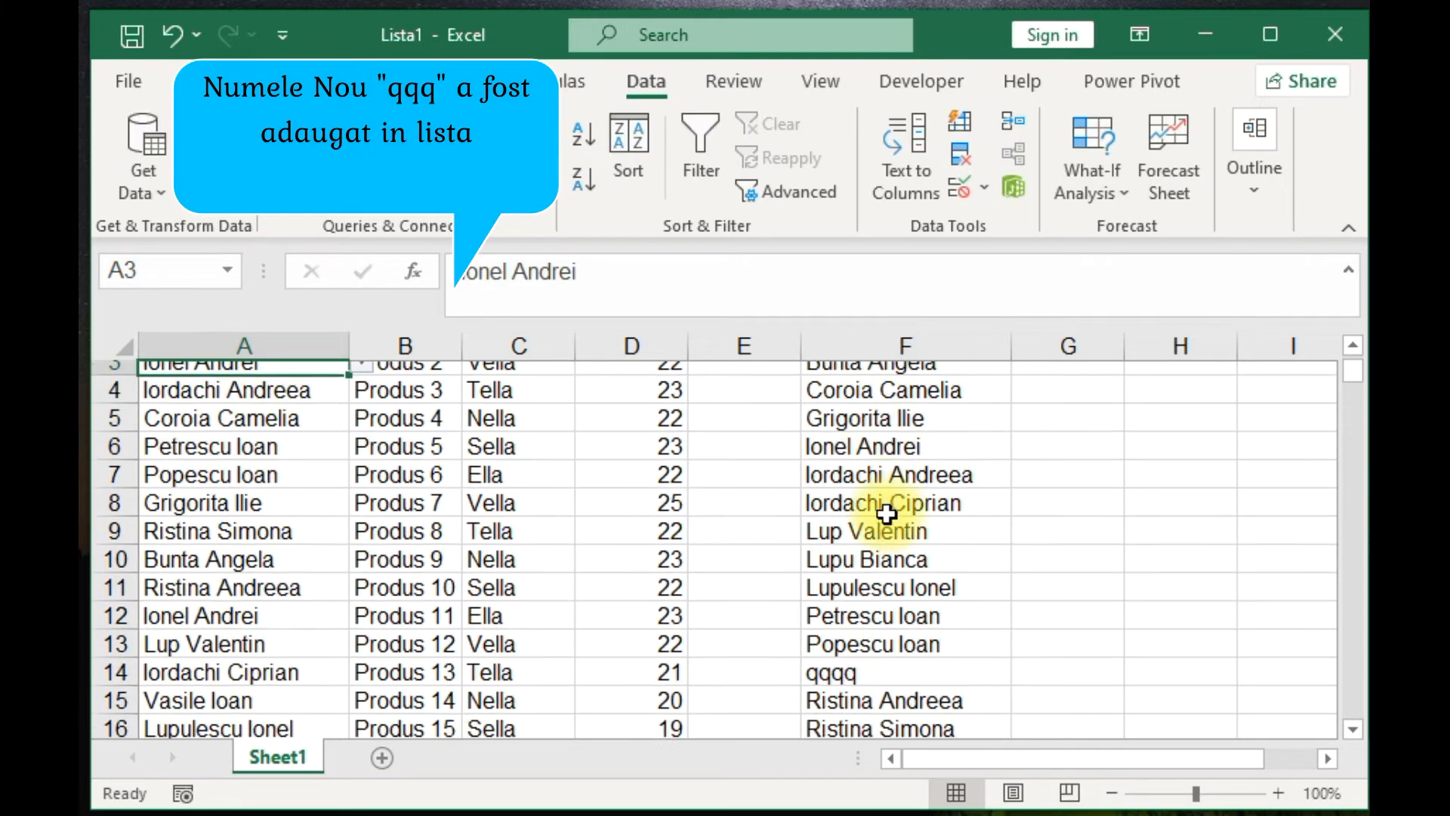
left_click(882, 574)
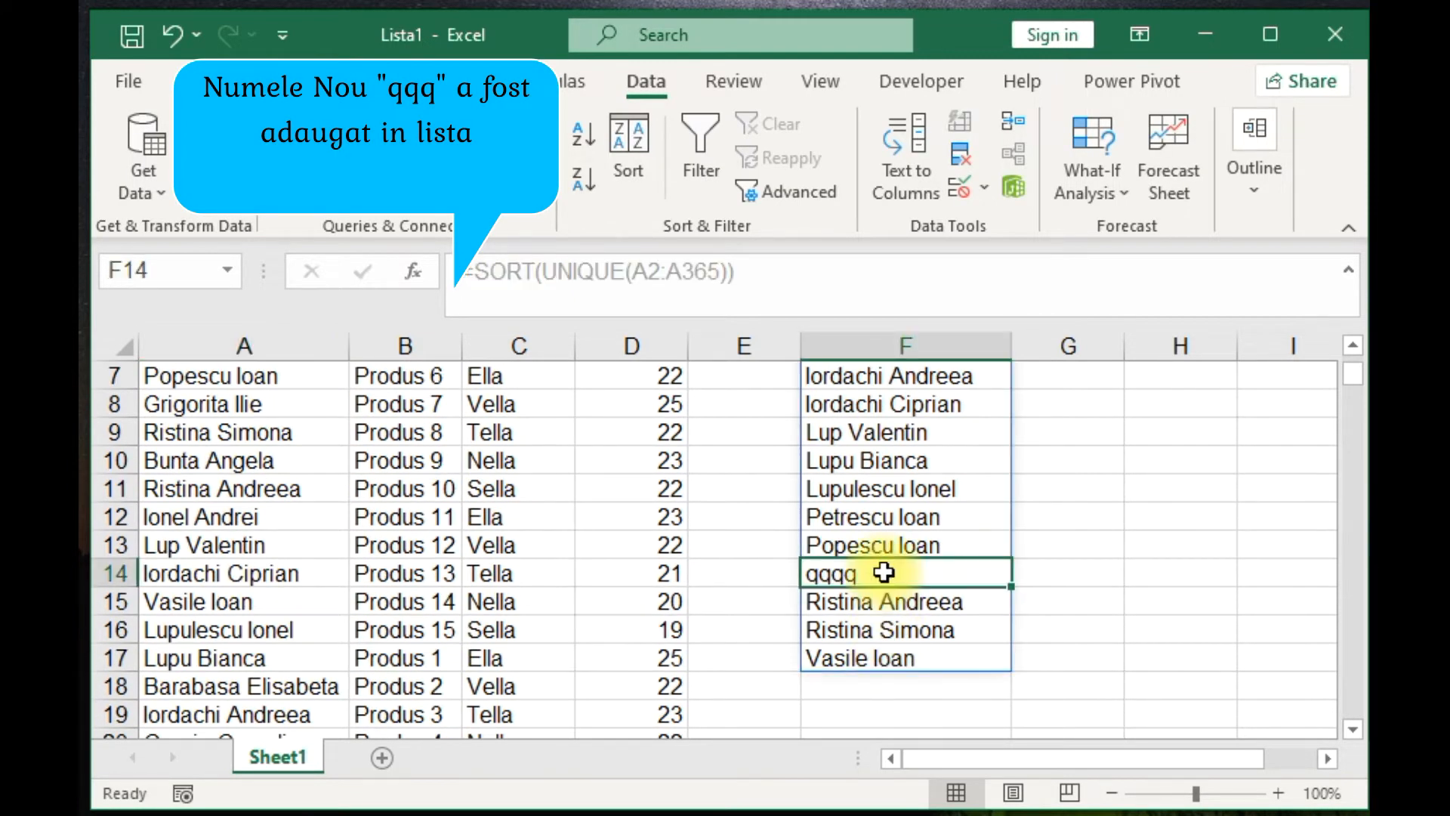
scroll(544, 453, "up", 2)
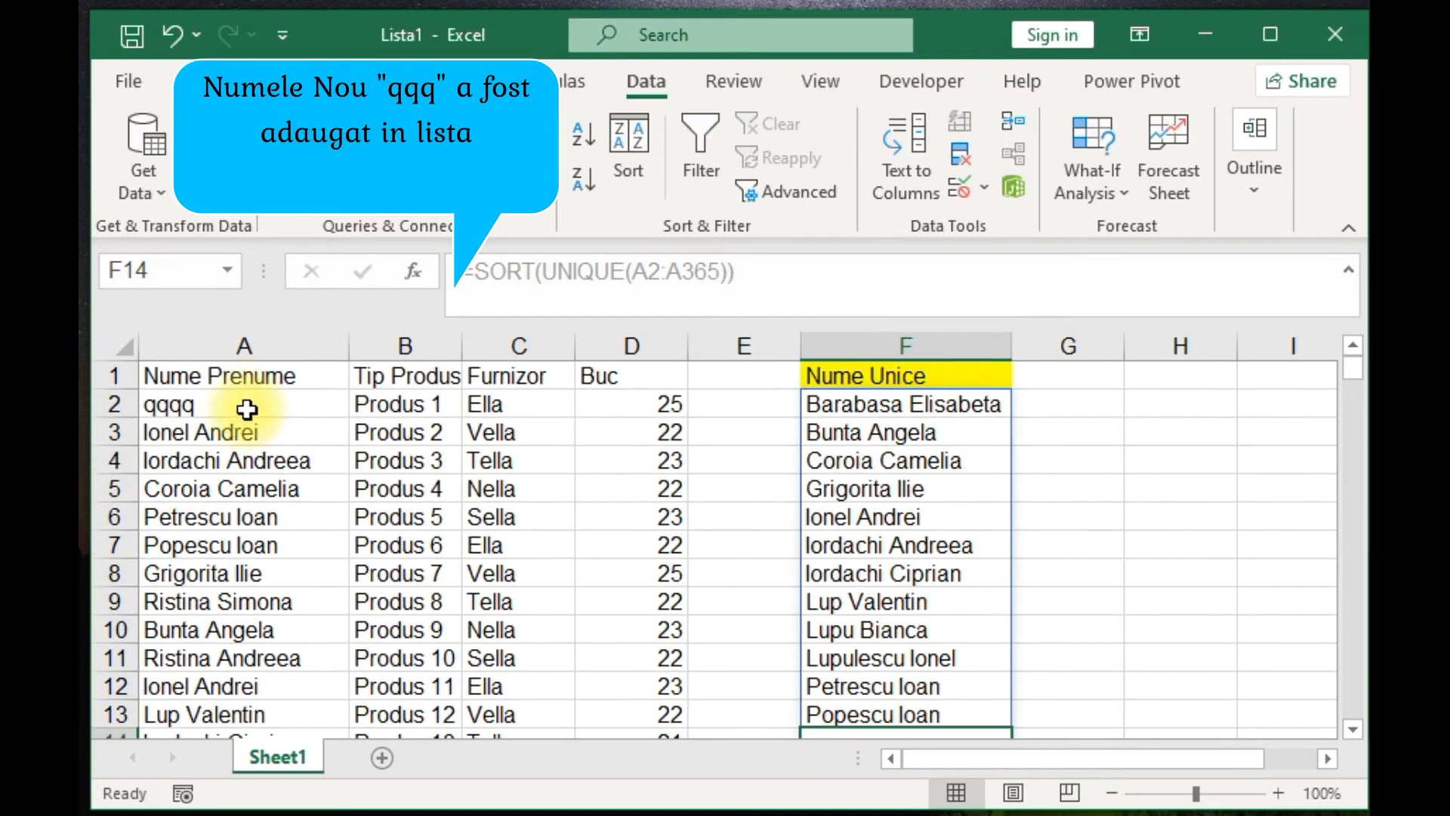
Look through the drop-down list of cell A3 for the "qqqq" entry
left_click(249, 432)
left_click(361, 432)
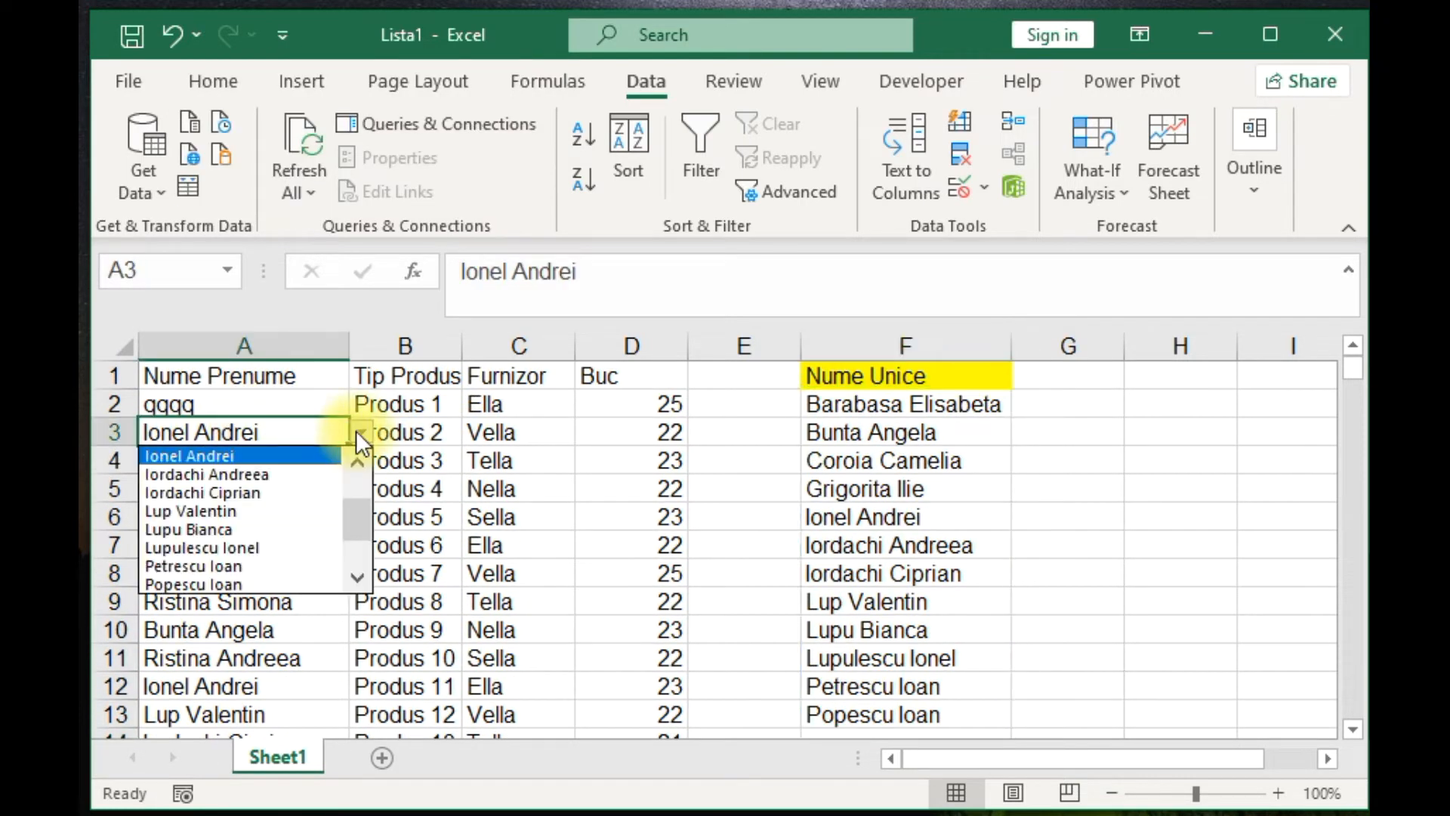
left_click(356, 555)
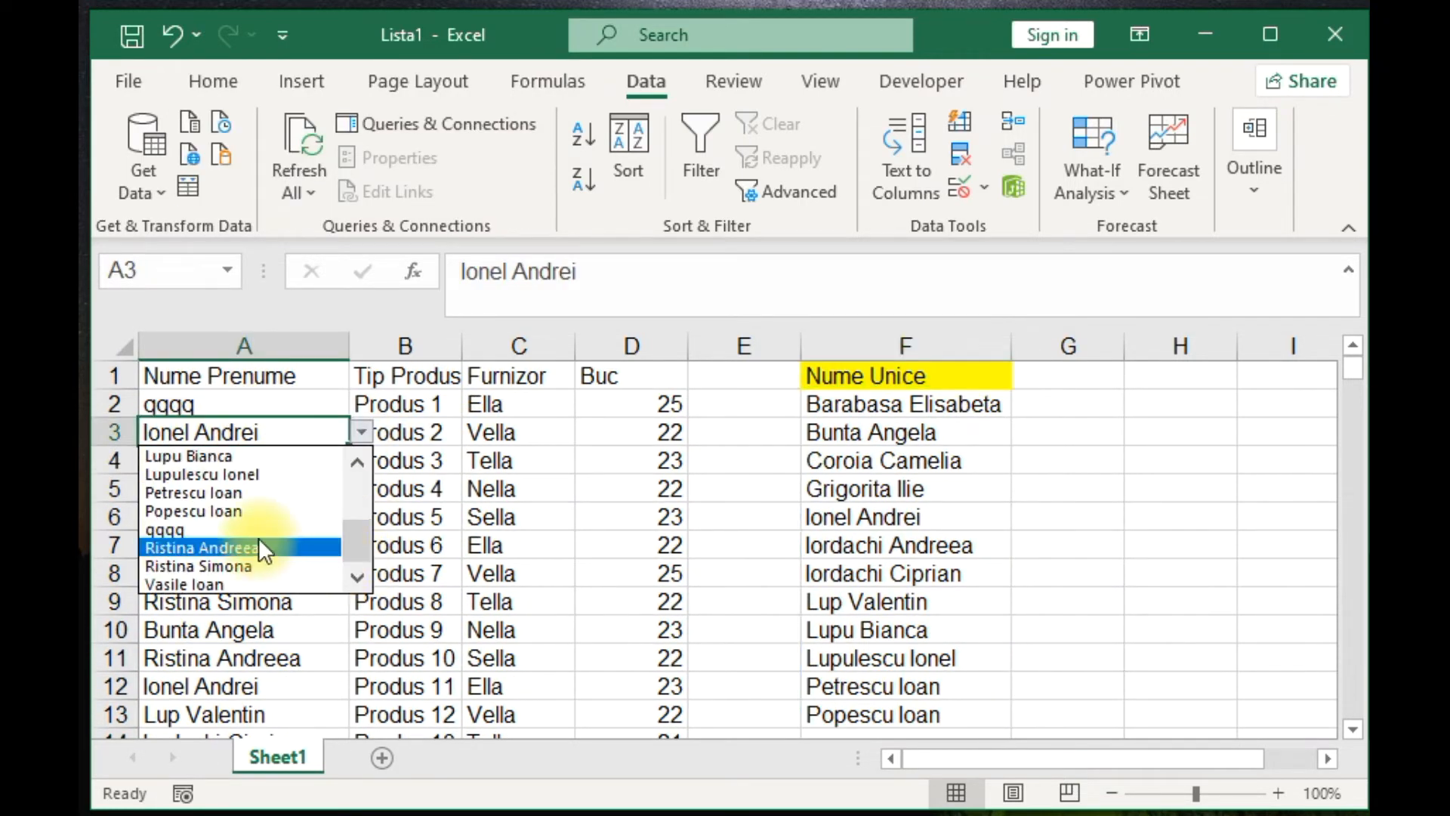
left_click_drag(357, 532, 361, 385)
left_click(231, 658)
Enter 111 in A3 and check the start of the Nume Unice list
left_click(237, 459)
left_click(248, 431)
type("111")
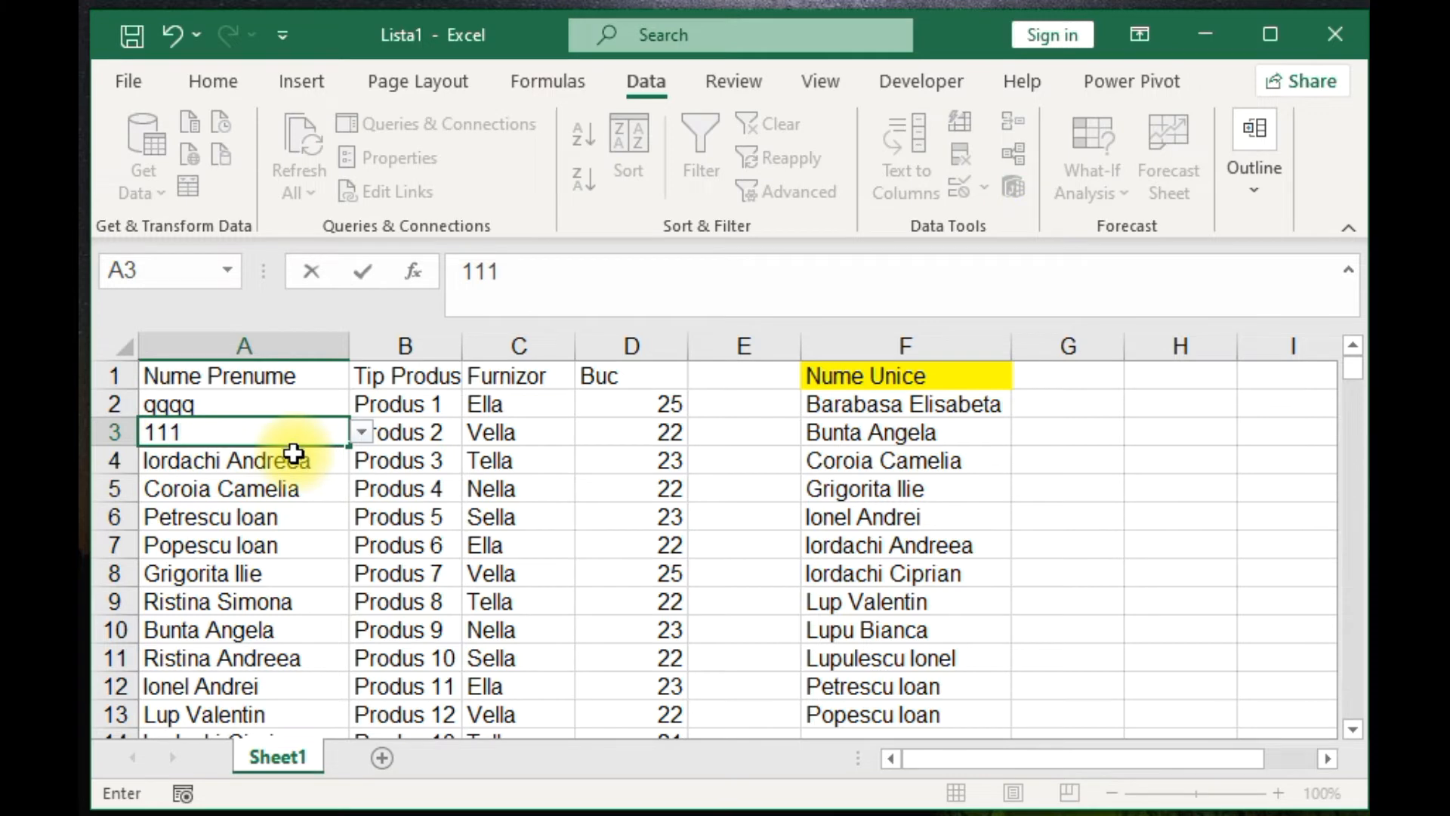
key("Return")
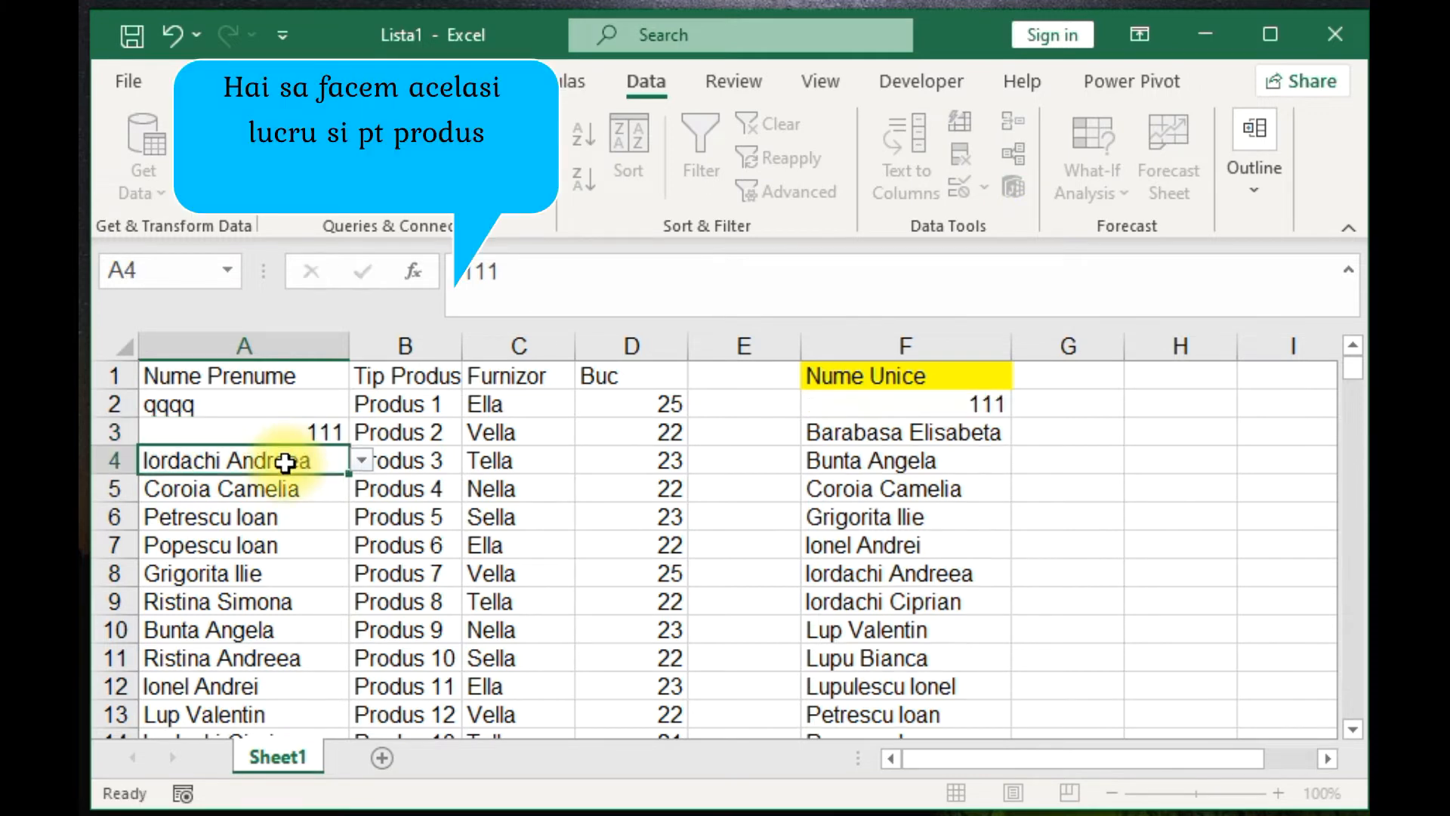
left_click(973, 413)
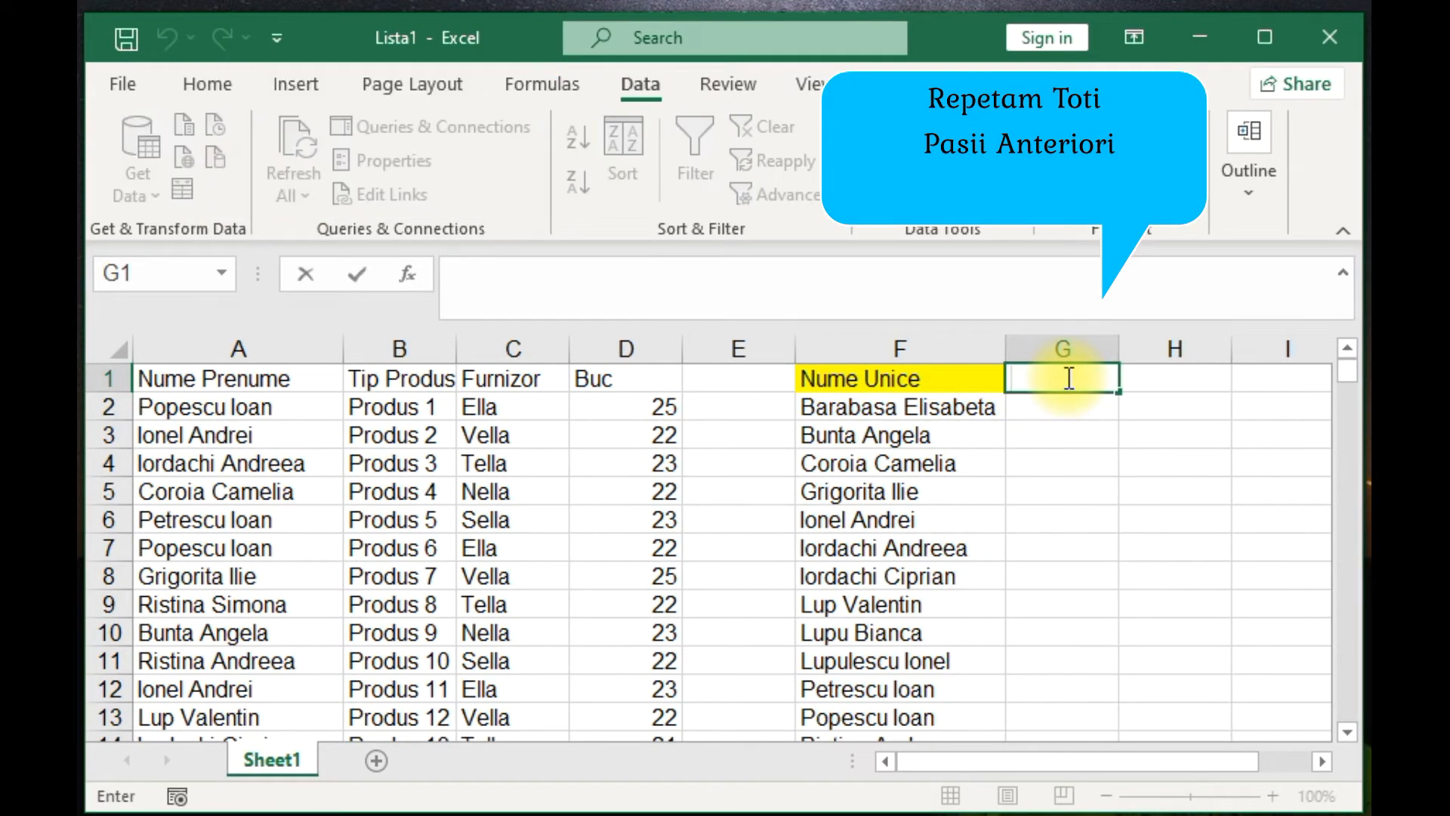
Add the heading "Produs Unic" in cell G1 and fill that cell with yellow
type("Produs Unic")
left_click(1072, 407)
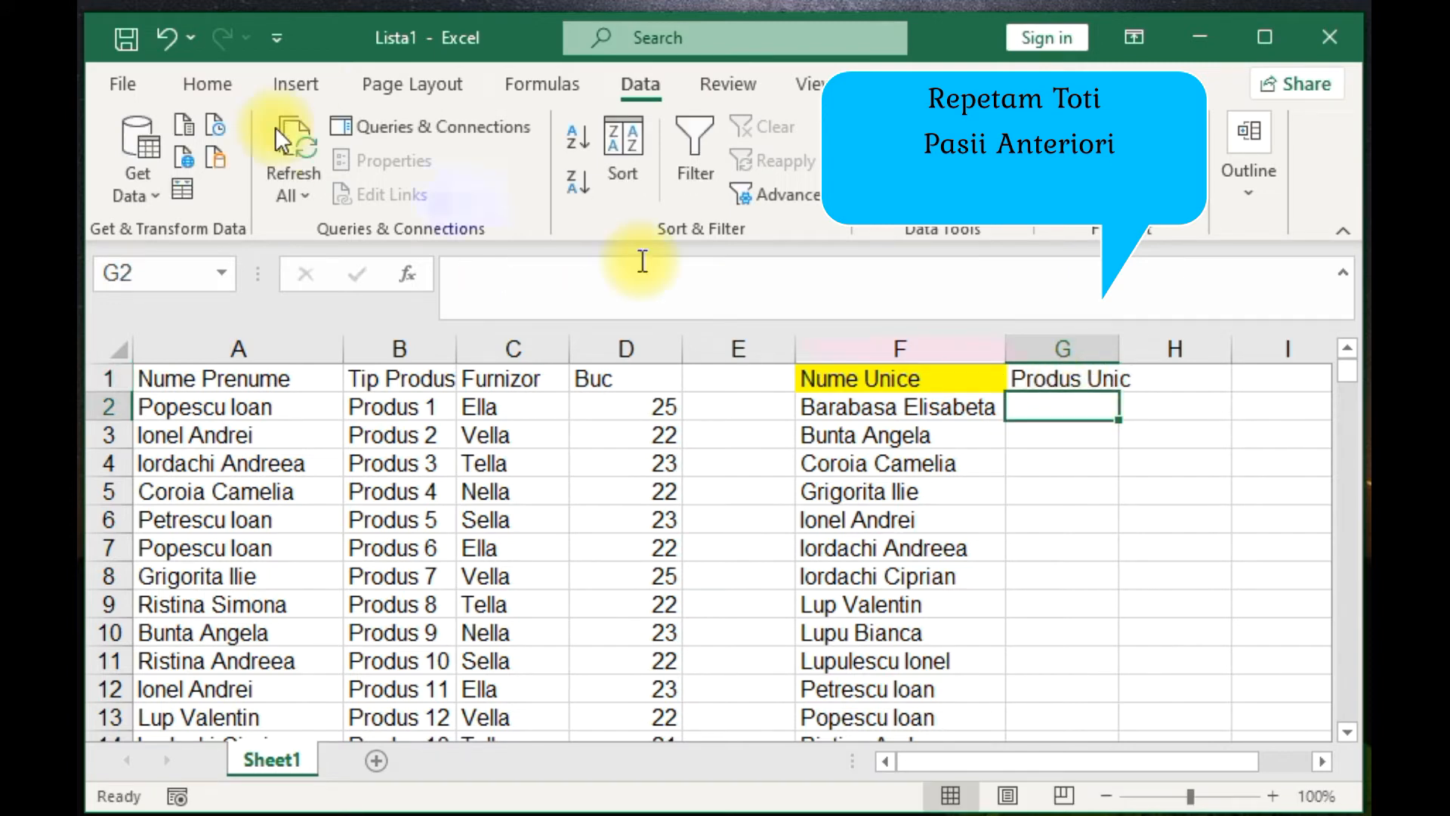
left_click(1015, 371)
left_click(214, 88)
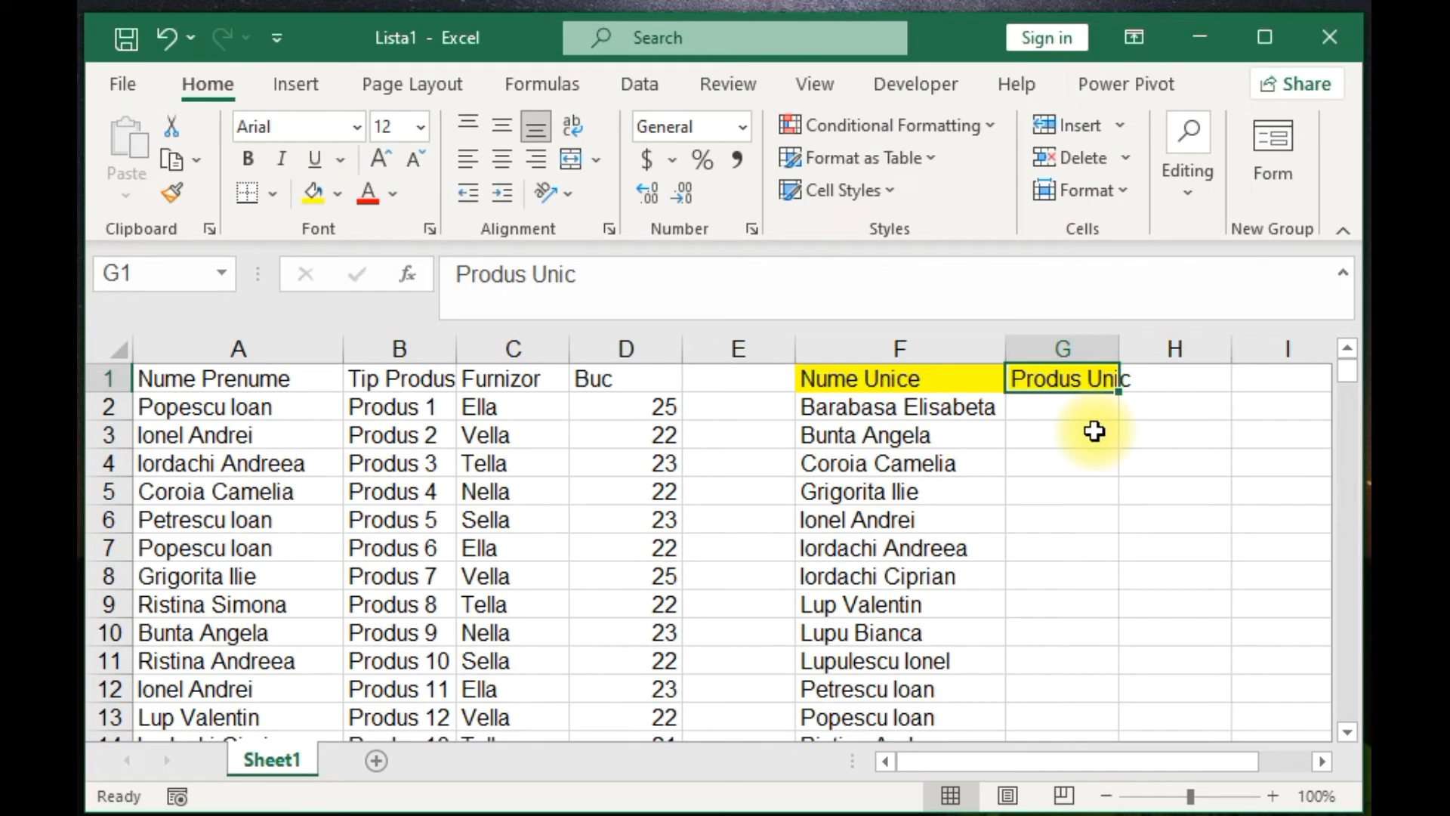
Build a sorted list of unique products in G2 with the formula =SORT(UNIQUE(B2:B365))
left_click(1064, 408)
type("=")
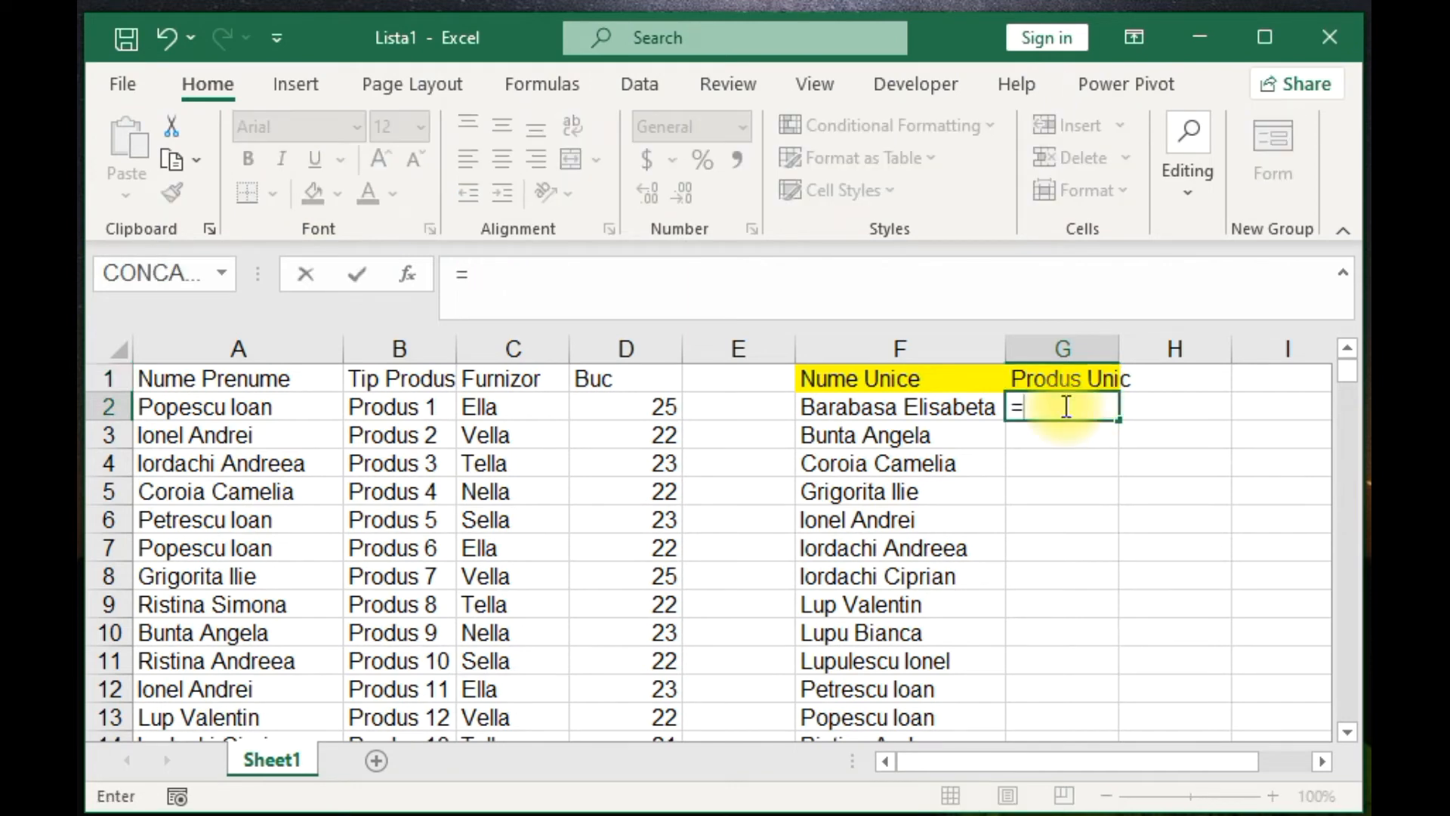
type("sort")
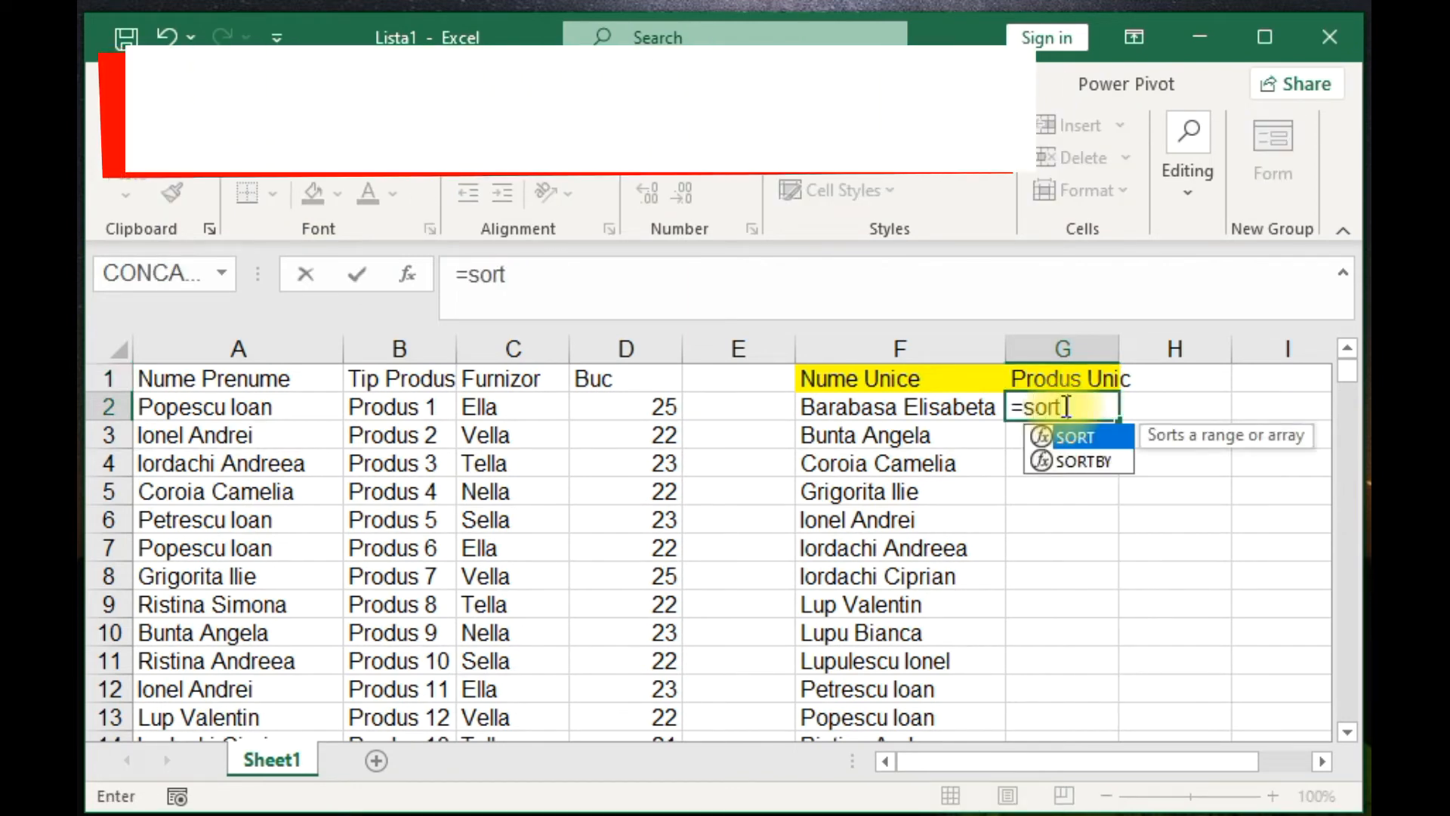
type("(uniq")
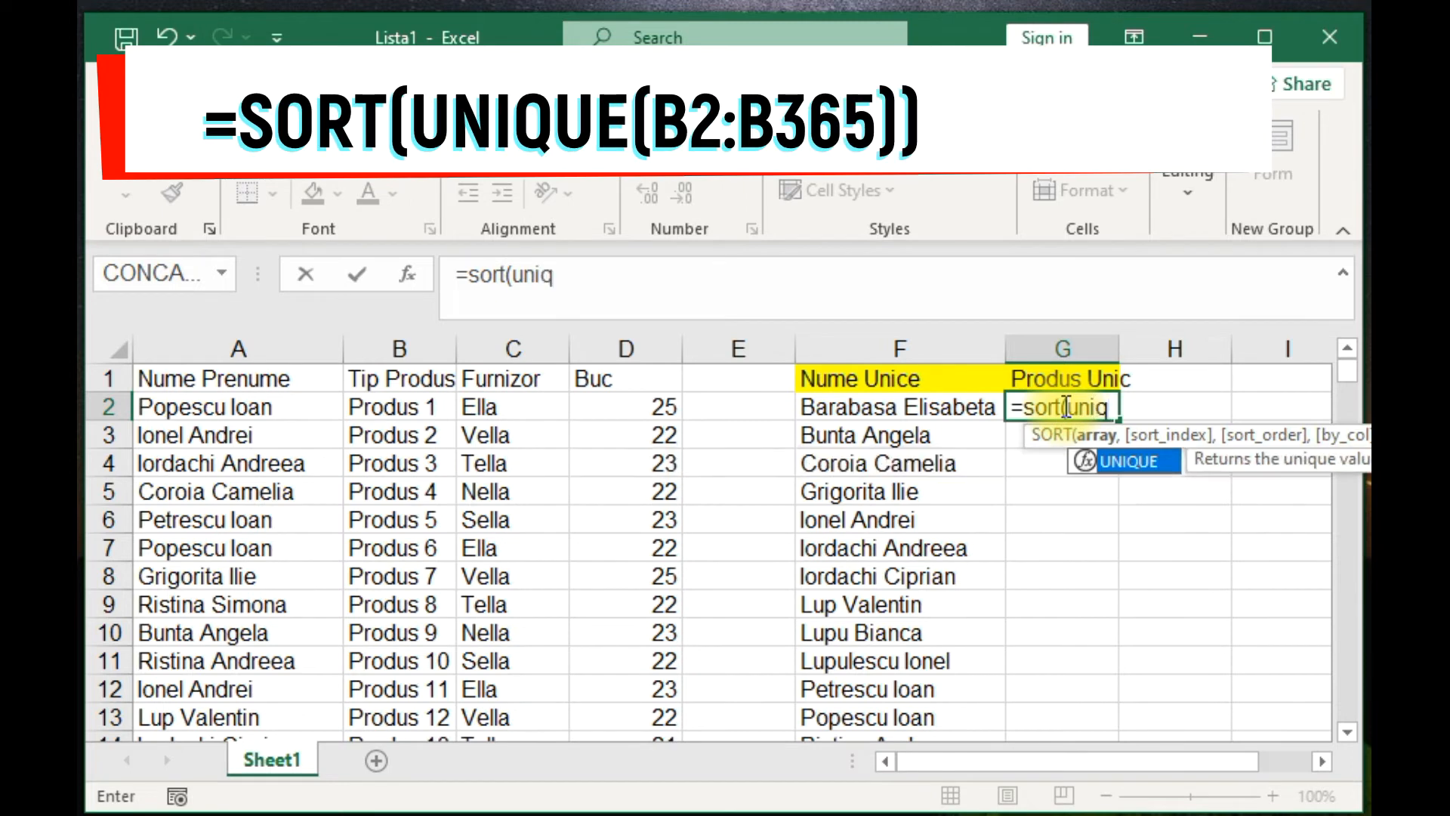
double_click(1150, 461)
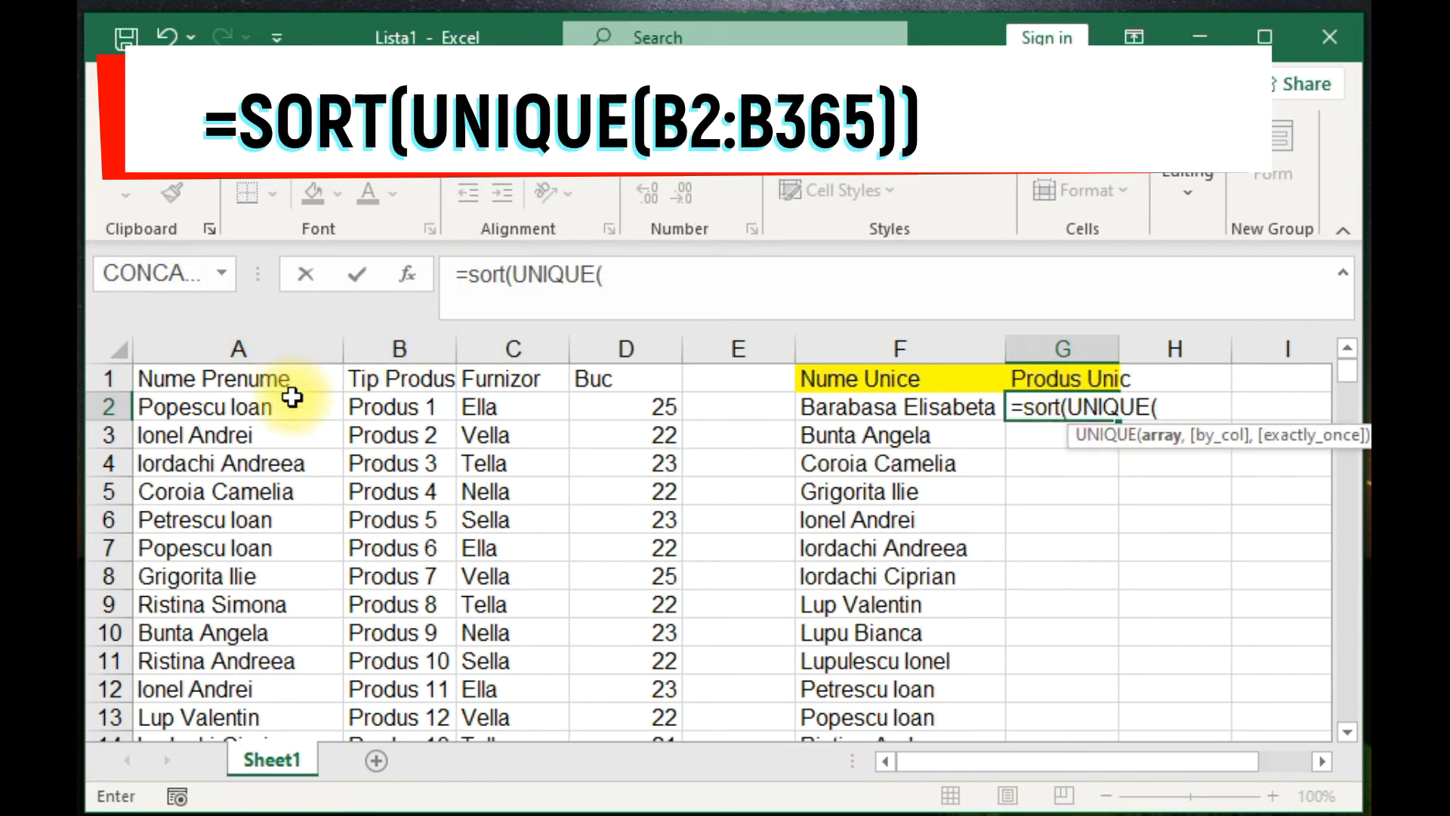
left_click(407, 407)
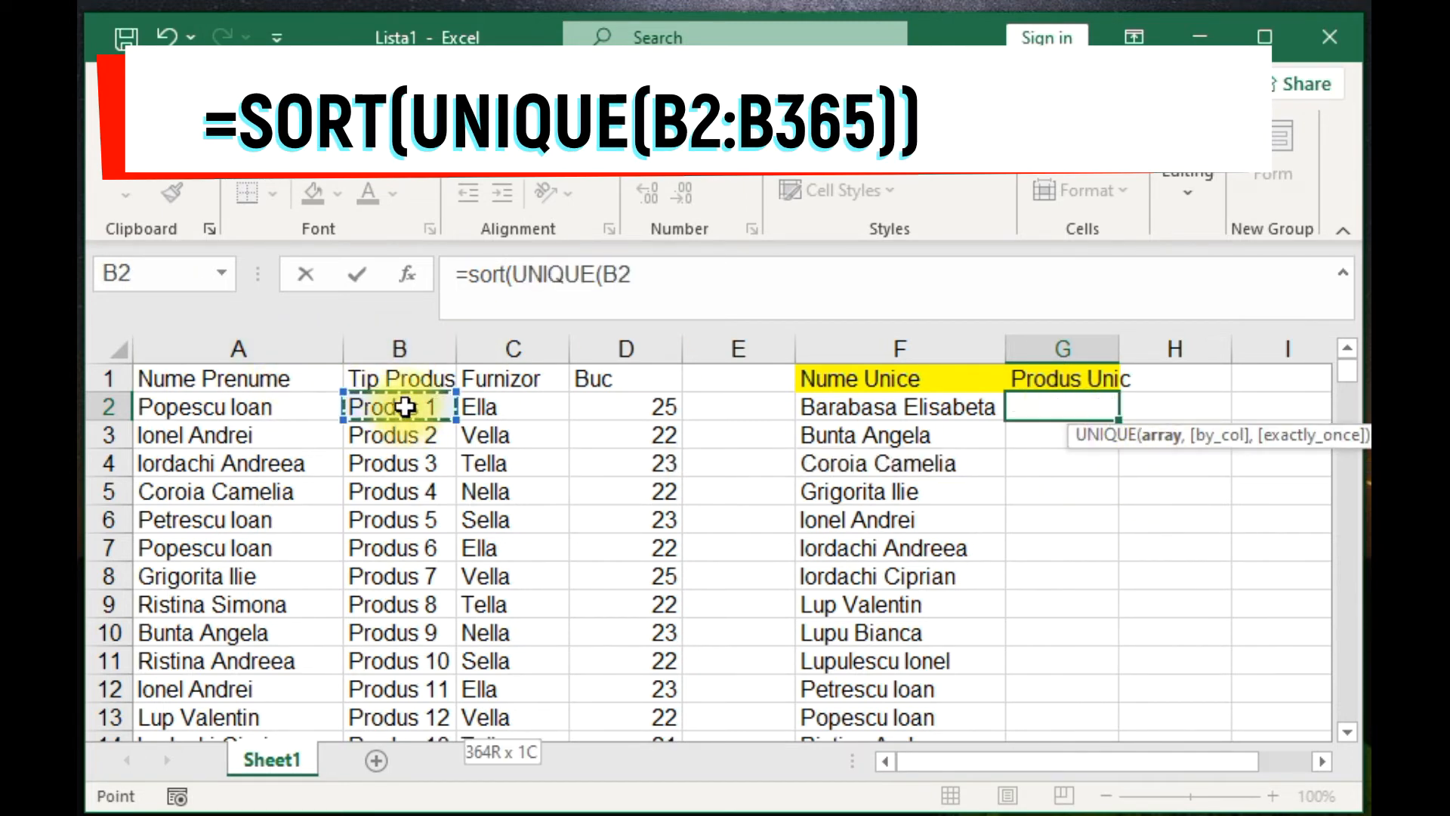
key("ctrl+shift+Down")
scroll(406, 407, "up", 20)
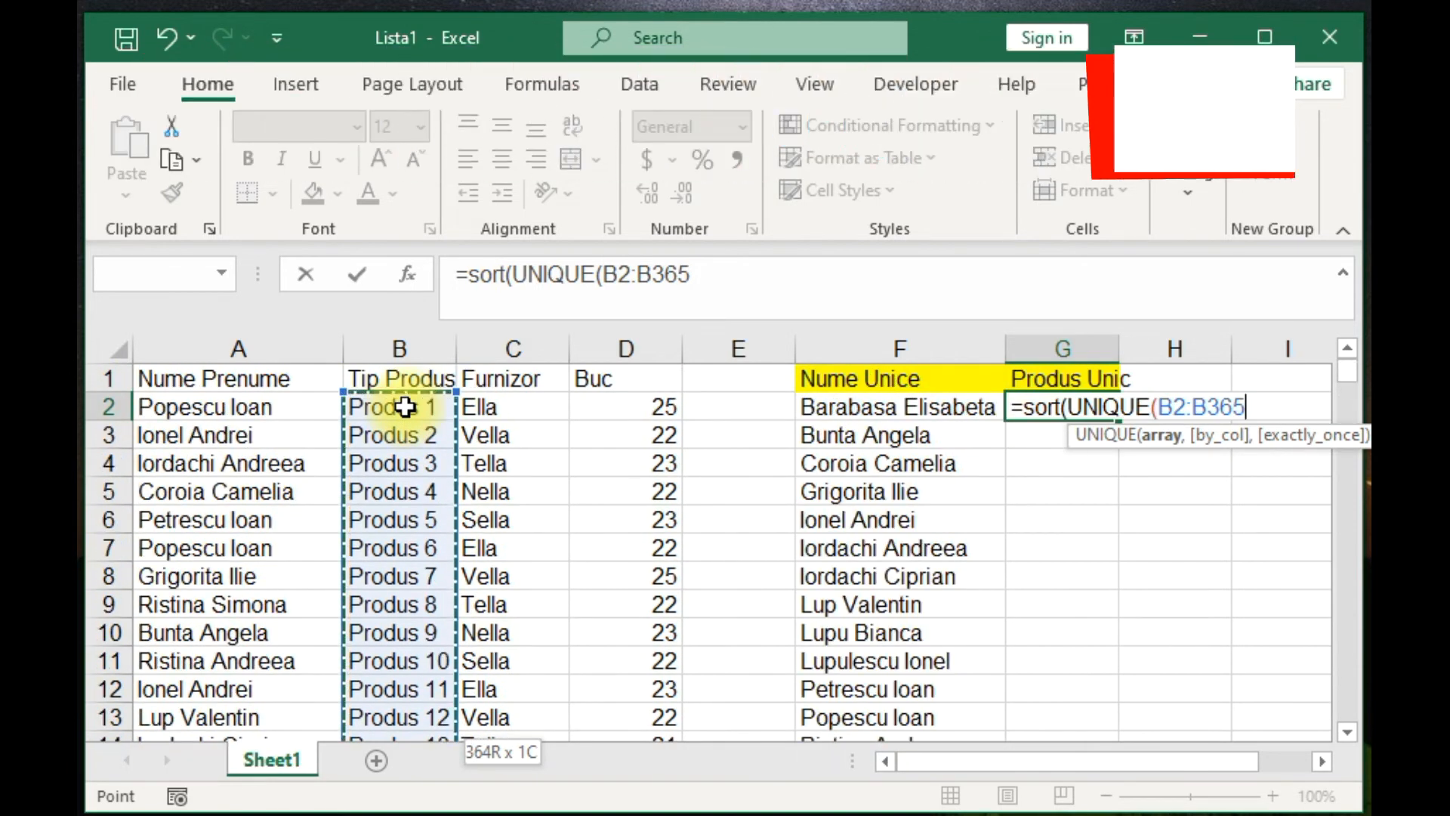
type("))")
key("Return")
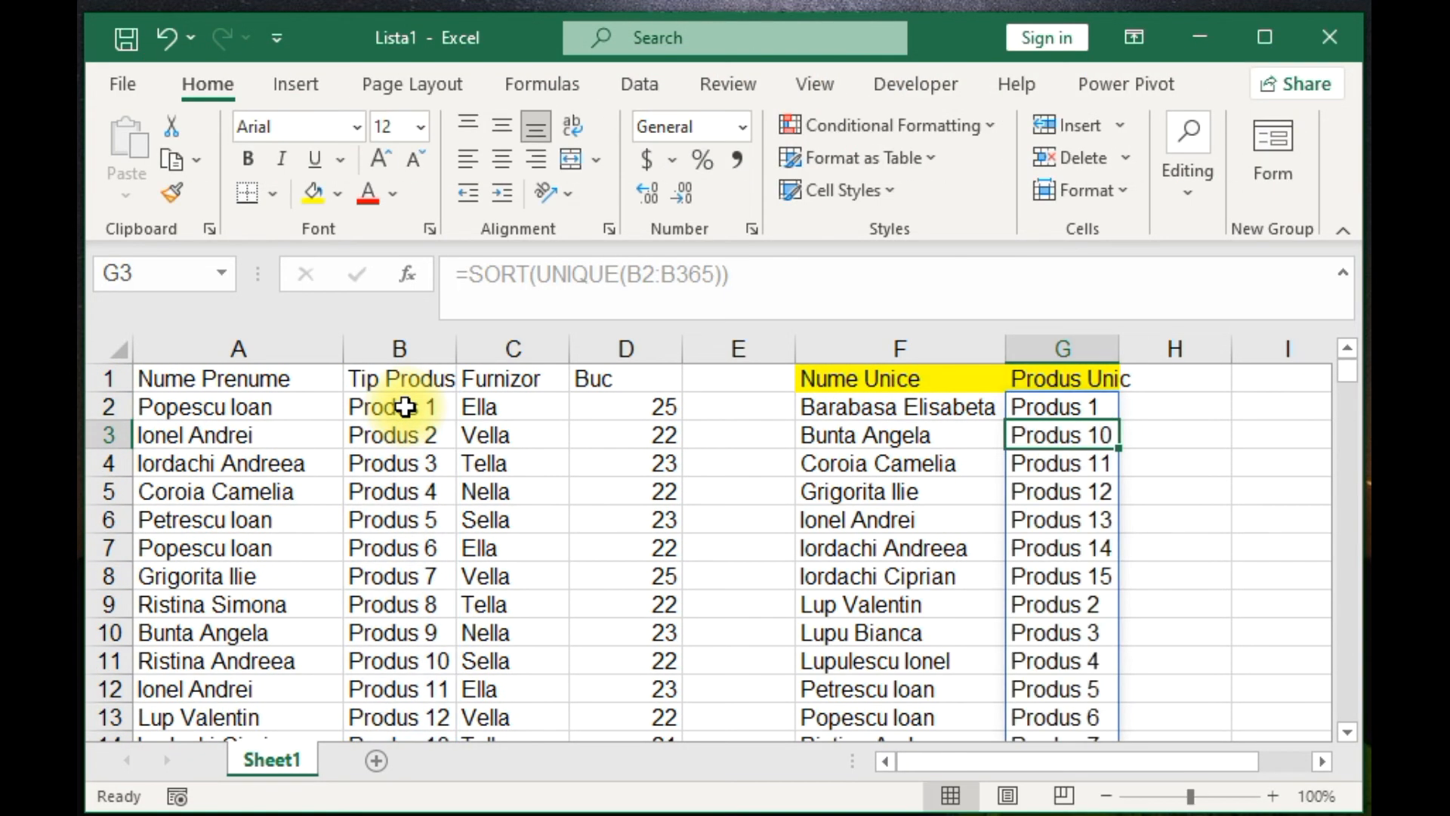
Set up list data validation for the Tip Produs cells B2:B365 with the source =$G$2#
left_click(398, 416)
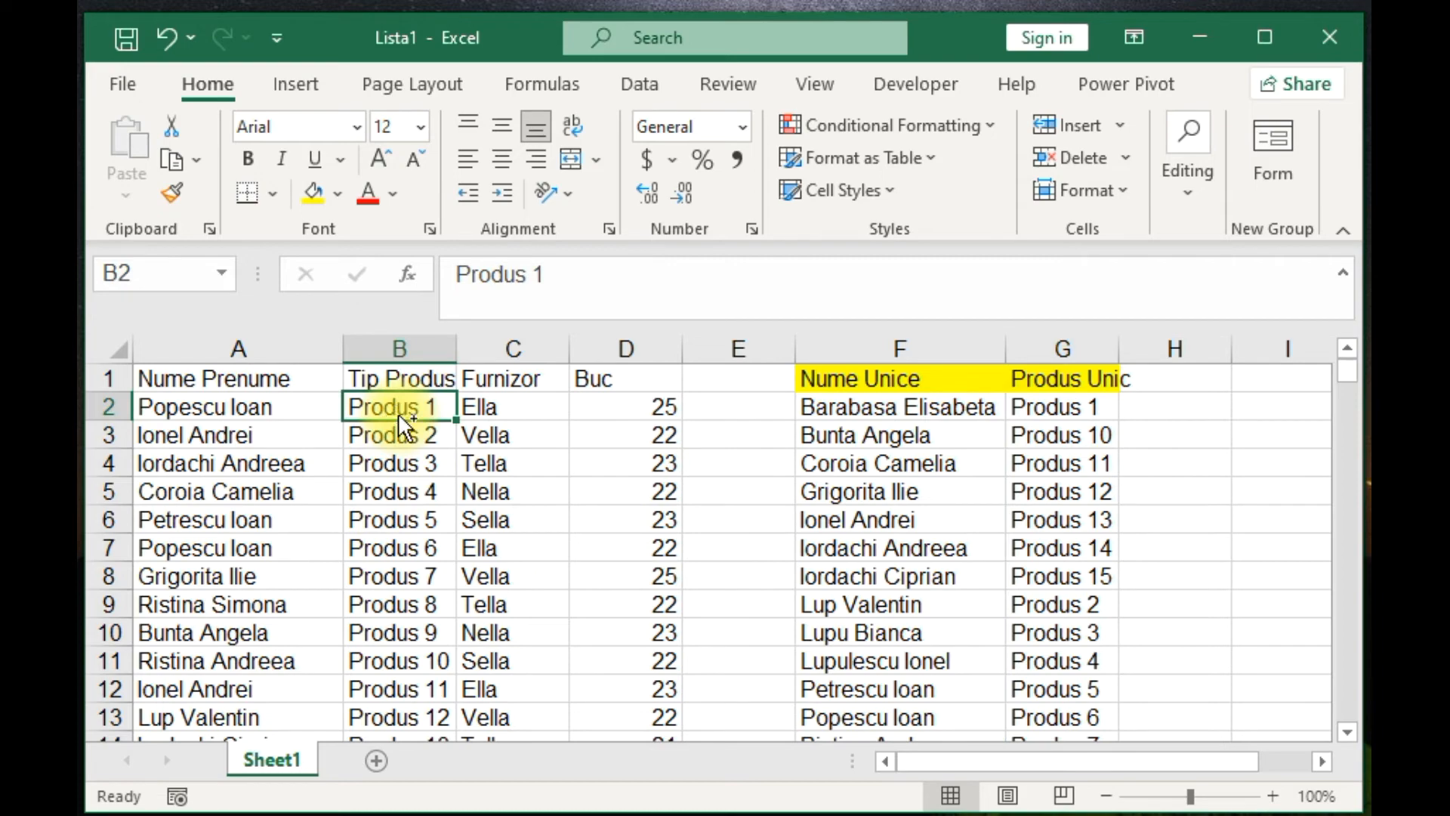
key("ctrl+shift+Down")
key("ctrl+BackSpace")
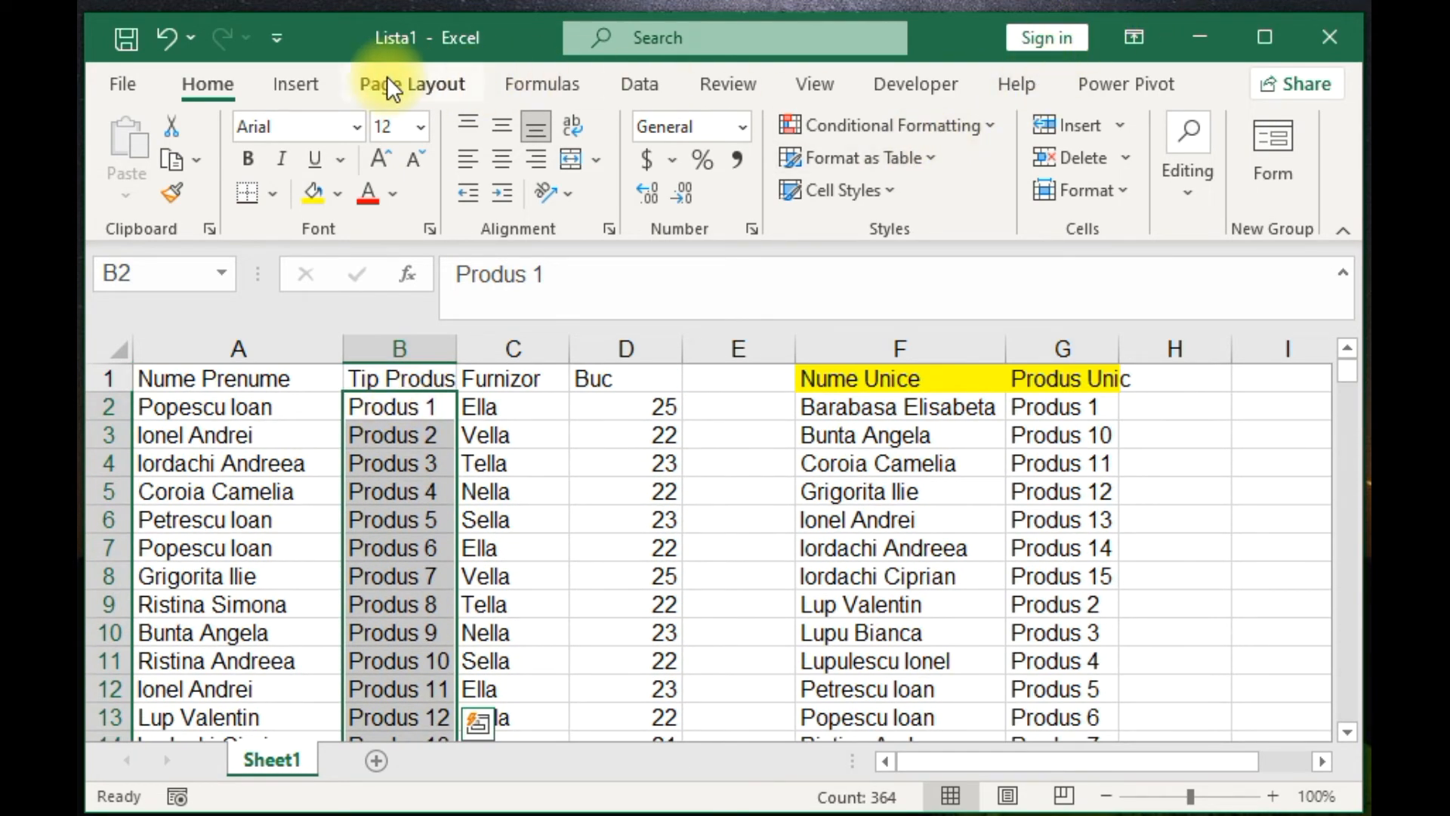
left_click(642, 86)
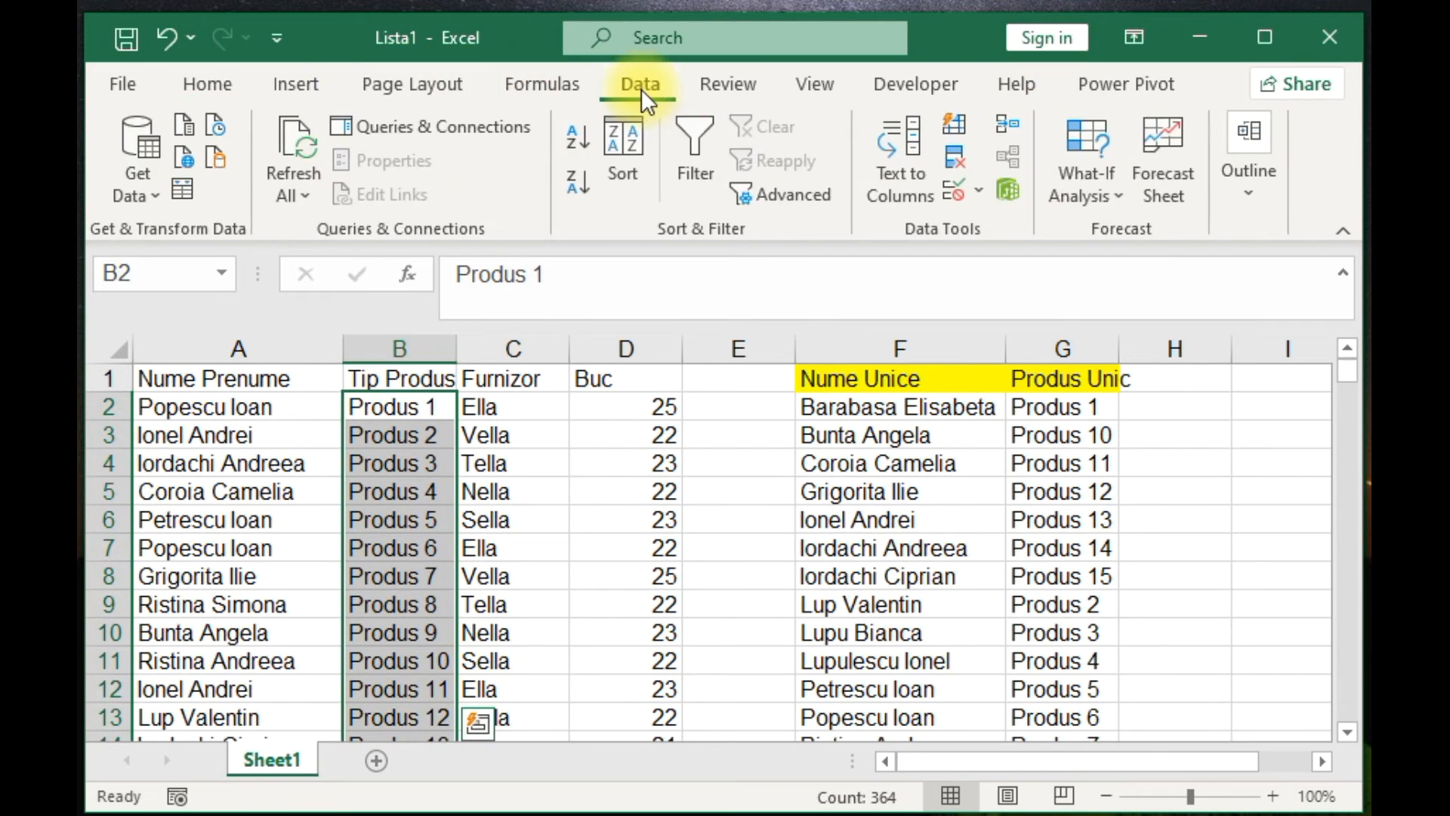
left_click(951, 188)
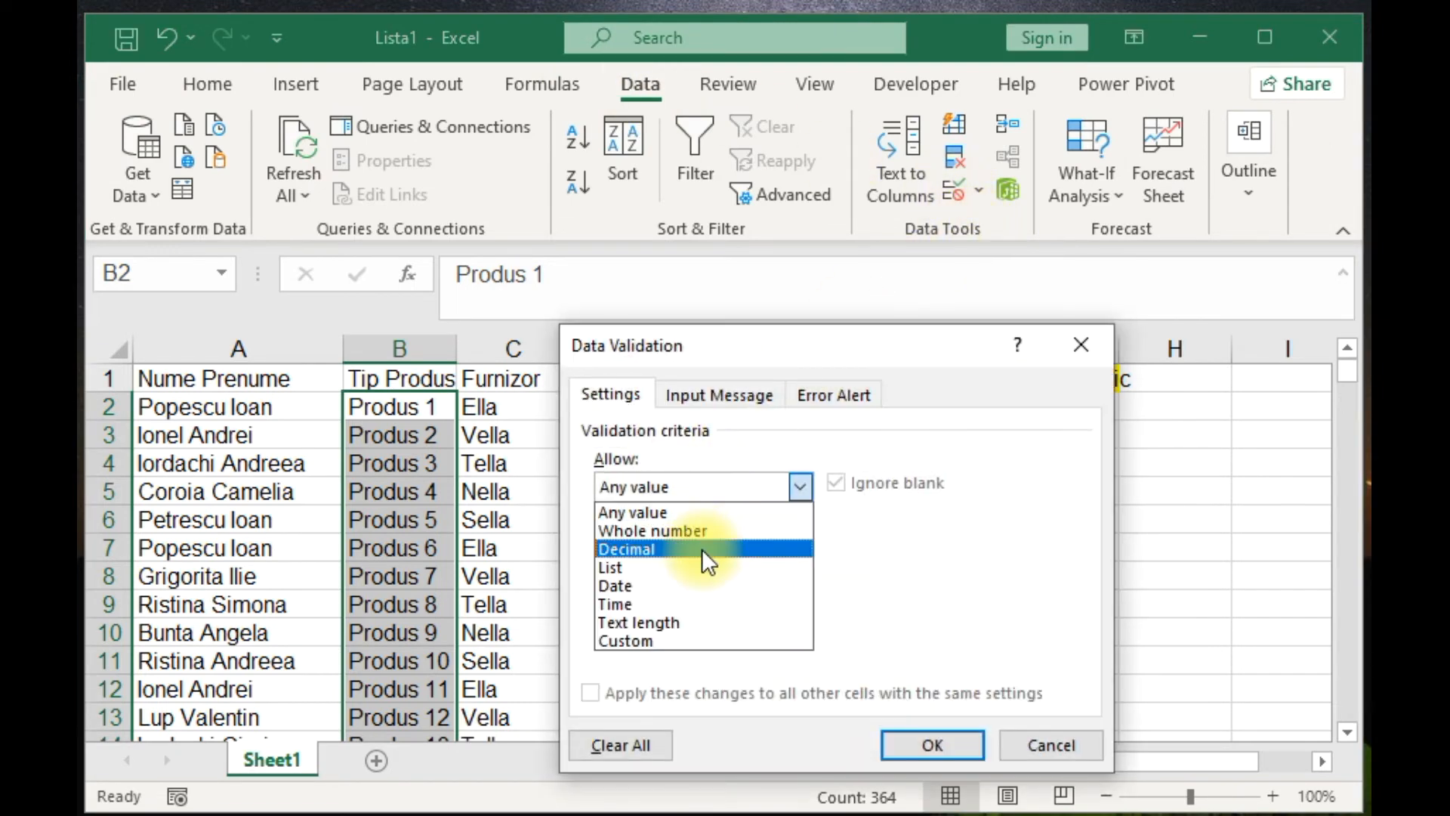
left_click(694, 567)
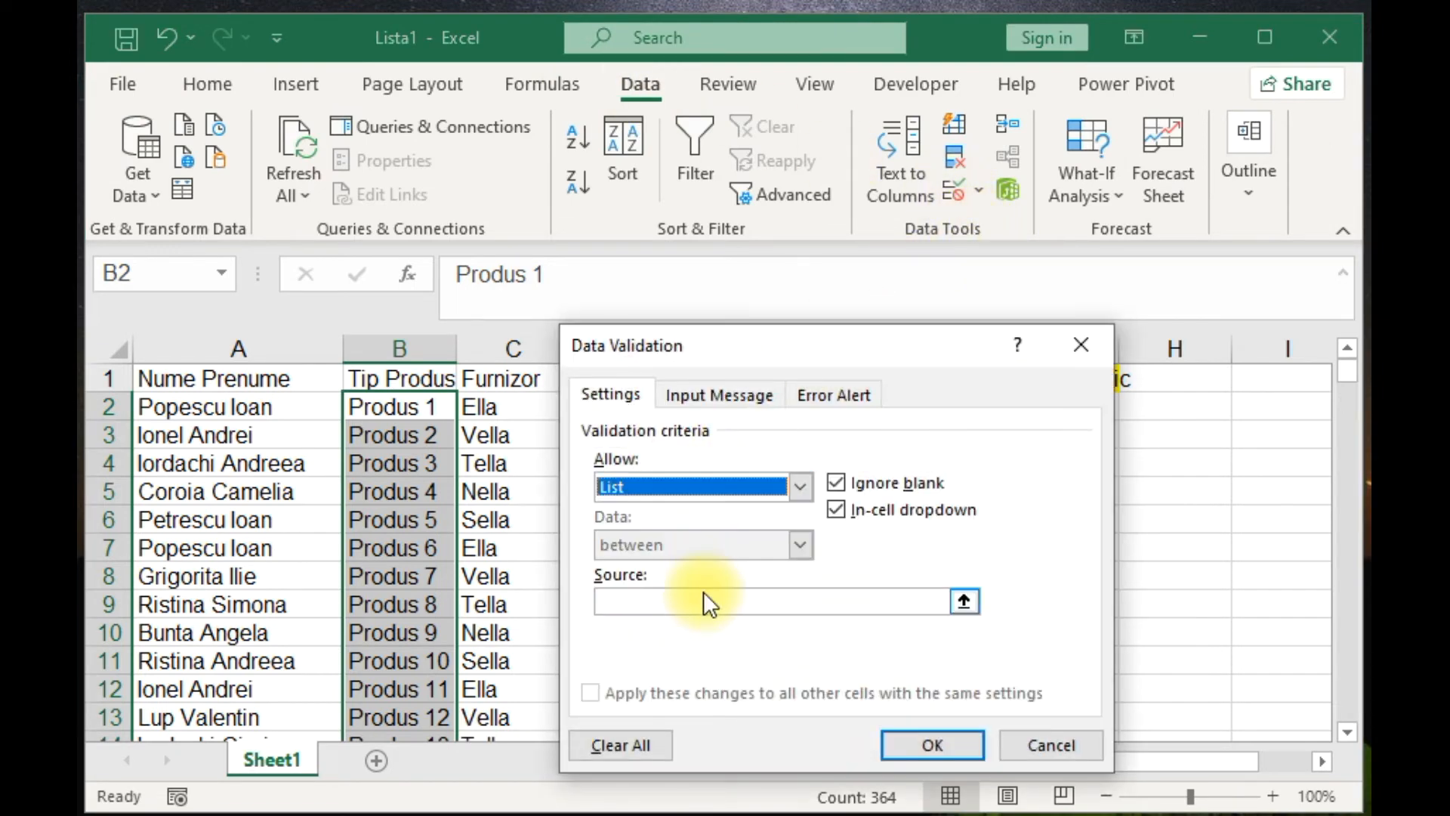
left_click(704, 596)
left_click_drag(880, 367, 548, 181)
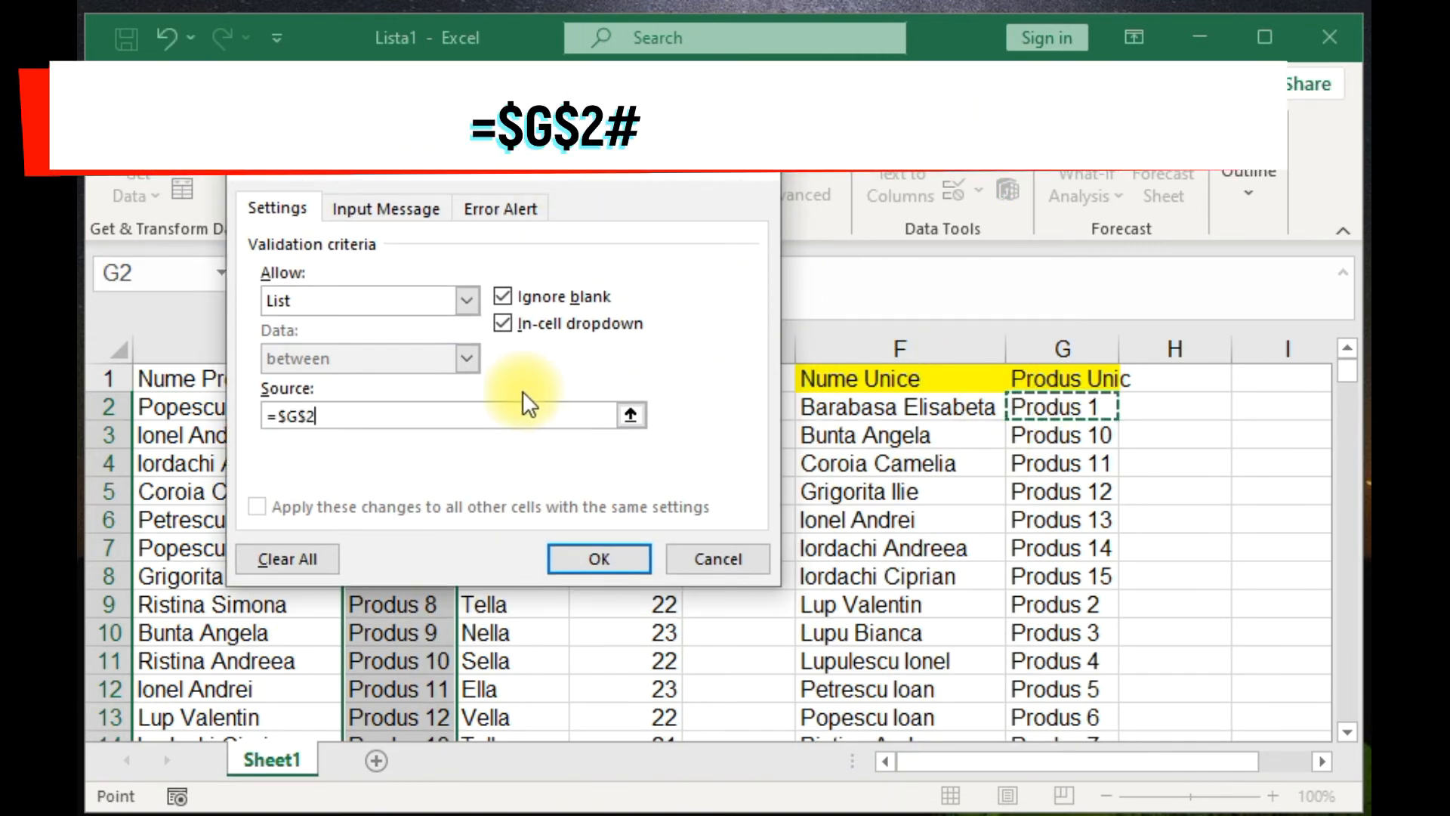
type("#")
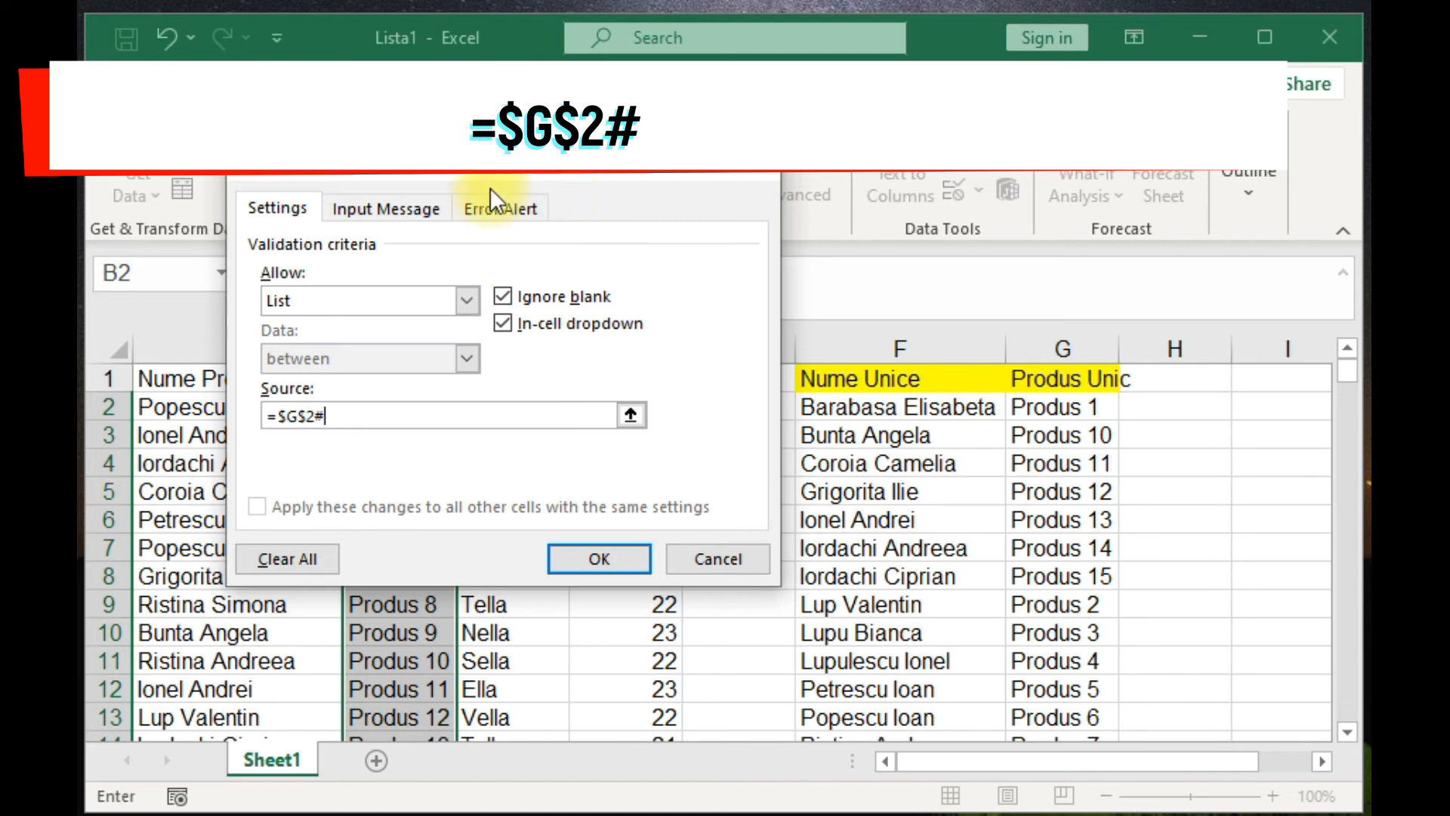
Turn off the error alert for invalid data and apply the validation to the Tip Produs column
left_click(487, 212)
left_click(258, 247)
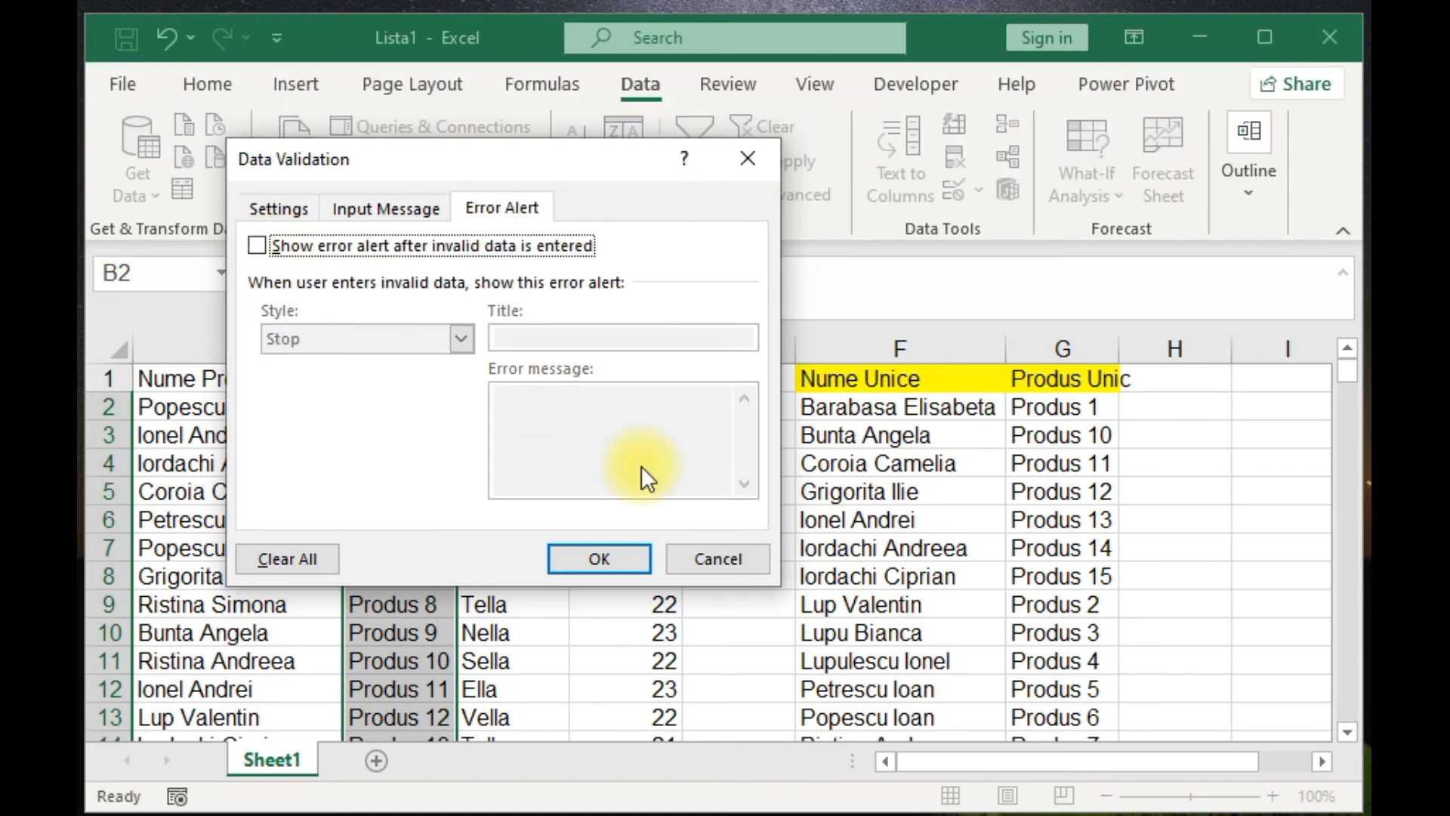
left_click(600, 547)
left_click(563, 492)
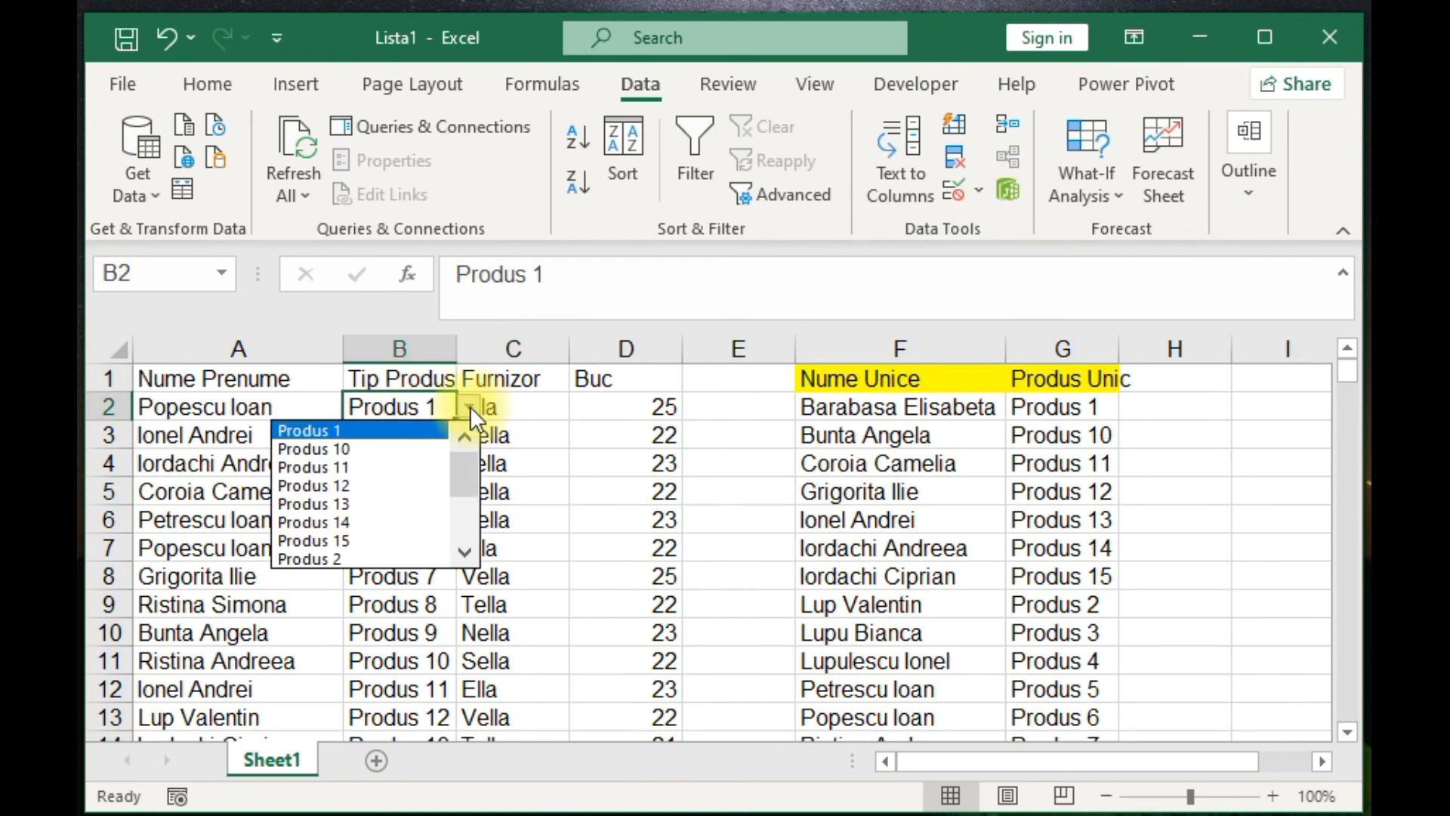
Pick Produs 10 from the drop-down list in B2, overwrite it with Prd22, and check the start of the Produs Unic list
left_click(412, 451)
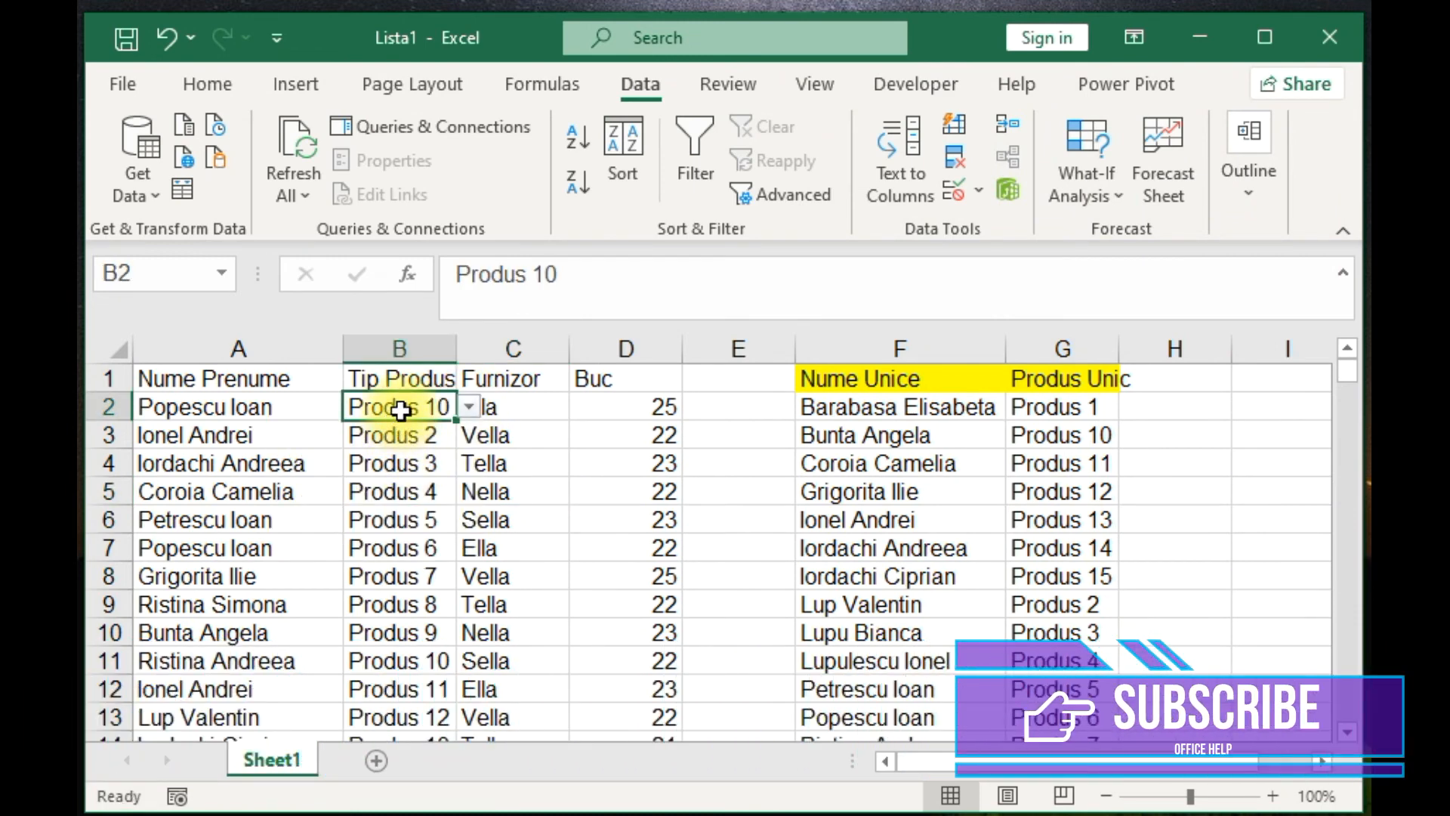
type("Prd22")
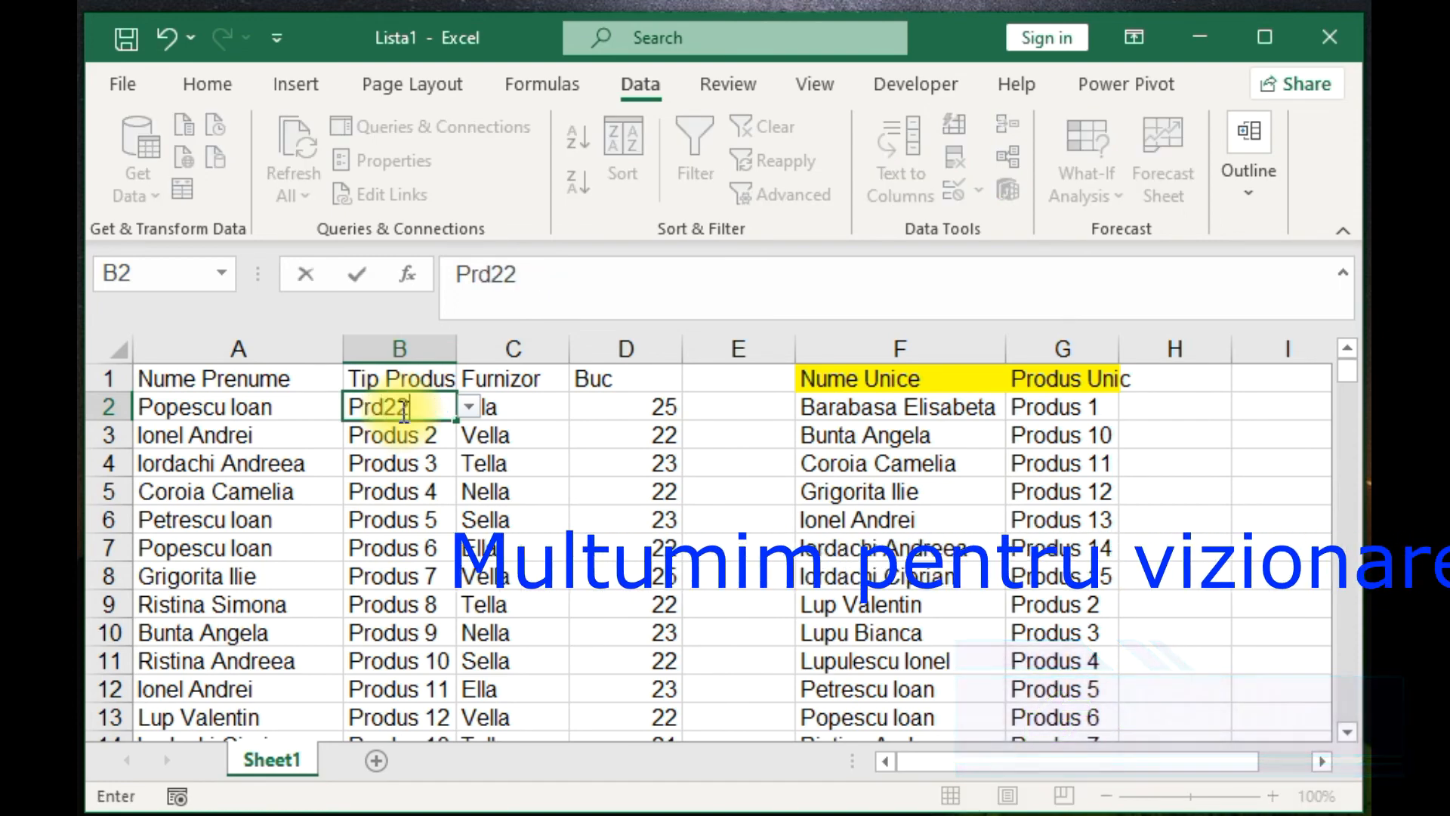
left_click(417, 465)
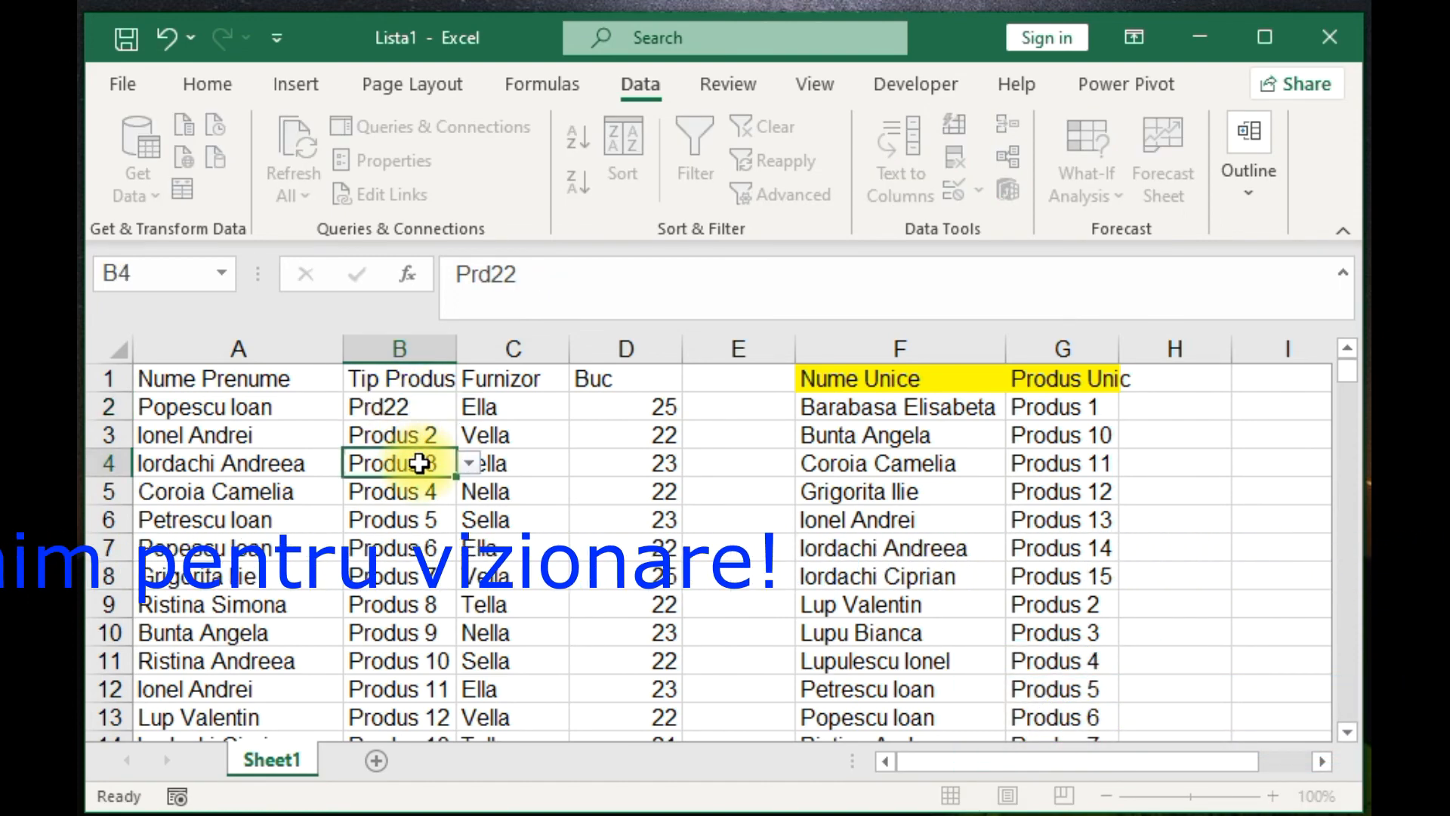
left_click(1055, 408)
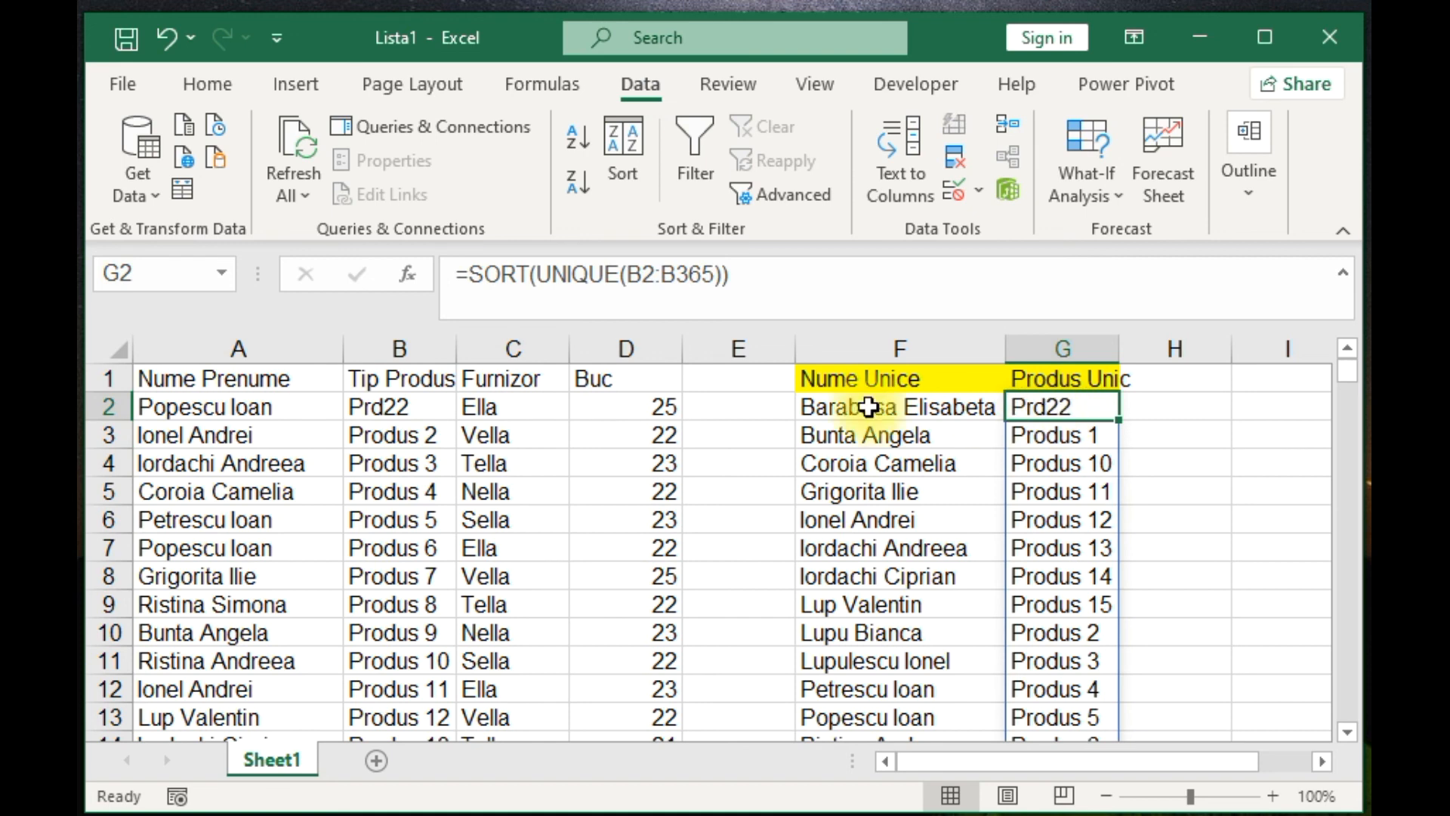
Choose the new product Prd22 for cell B3 from its drop-down list
left_click(412, 442)
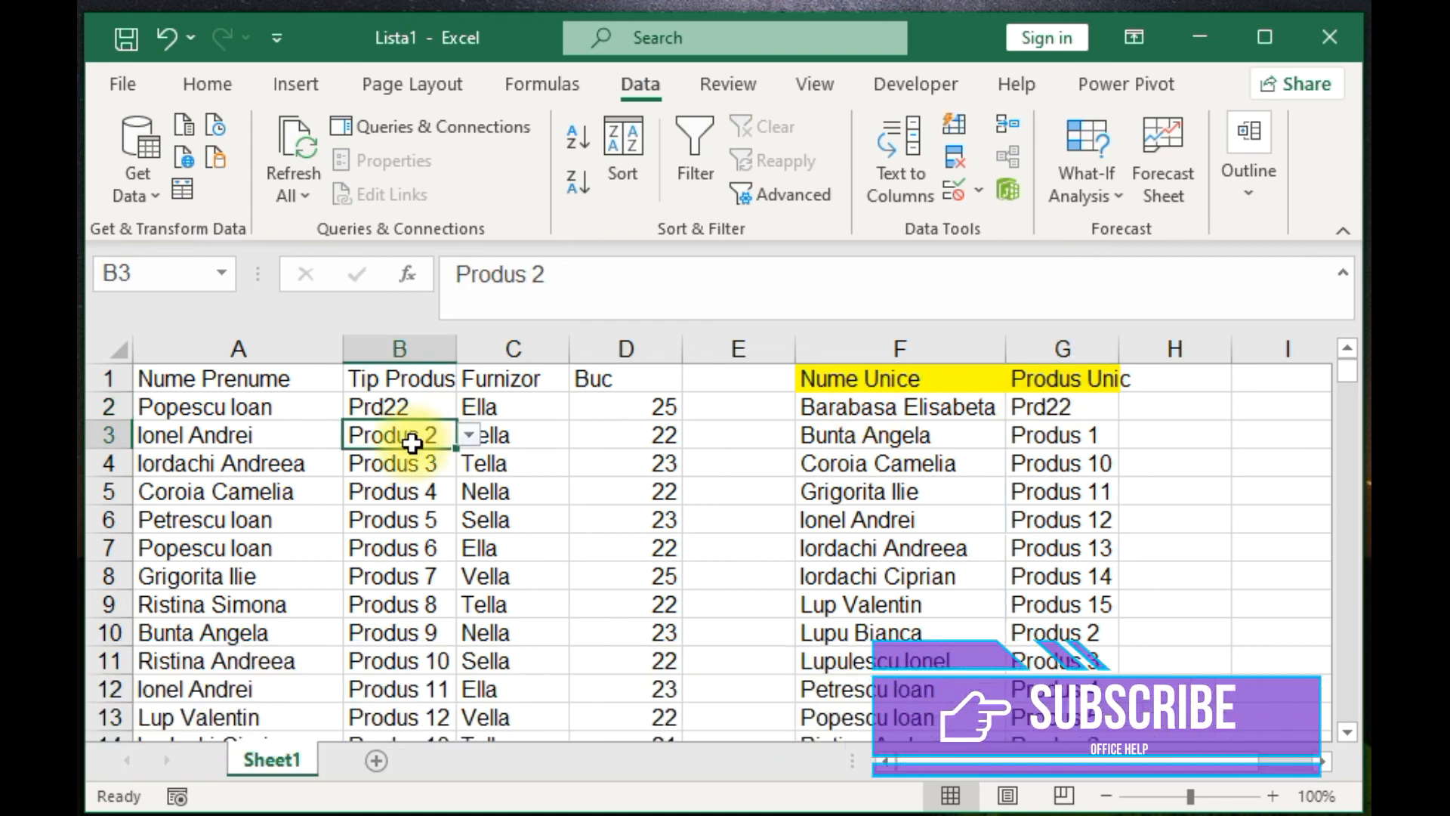
scroll(412, 446, "down", 1)
scroll(414, 451, "up", 1)
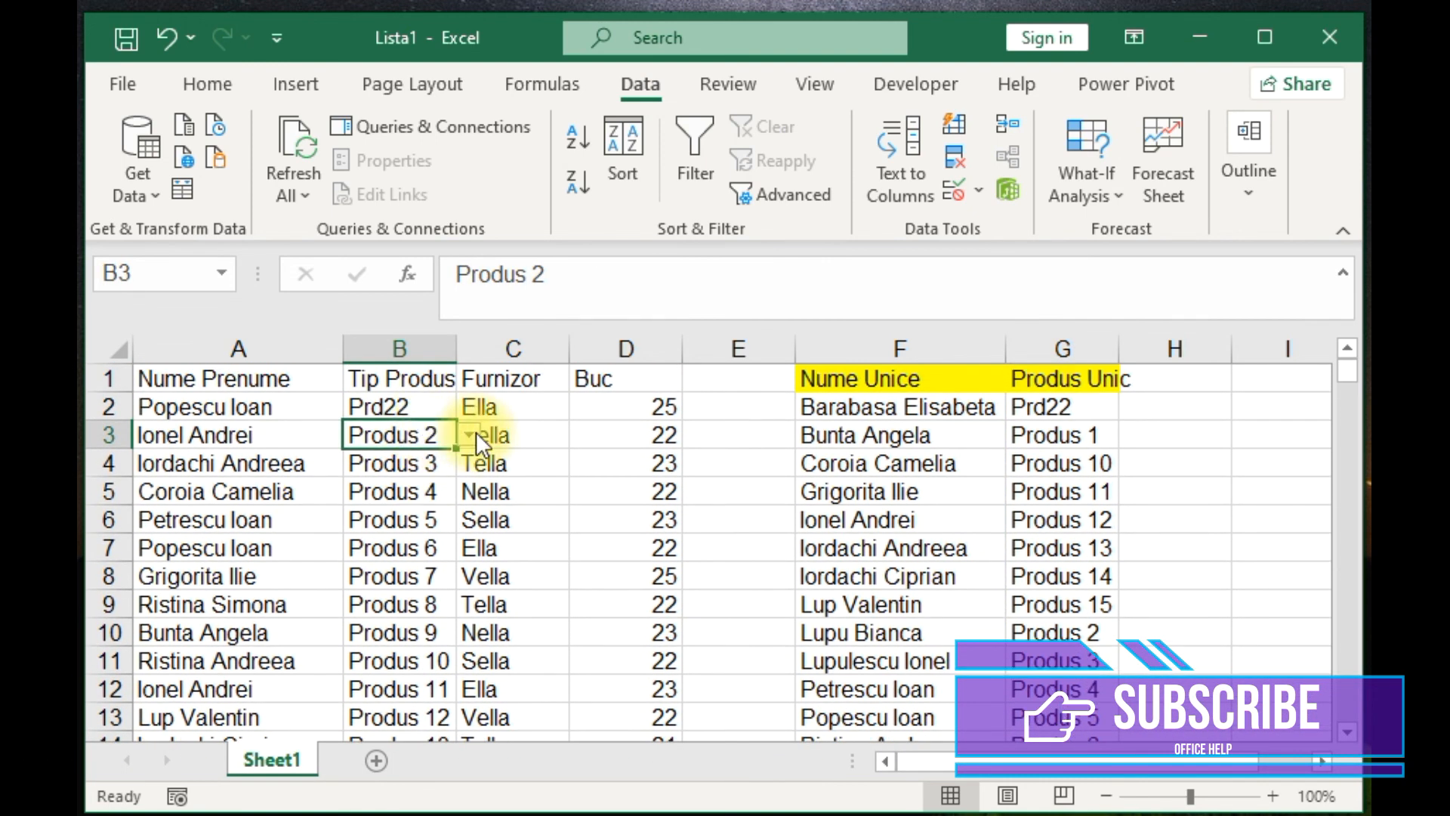
left_click(476, 434)
left_click(402, 546)
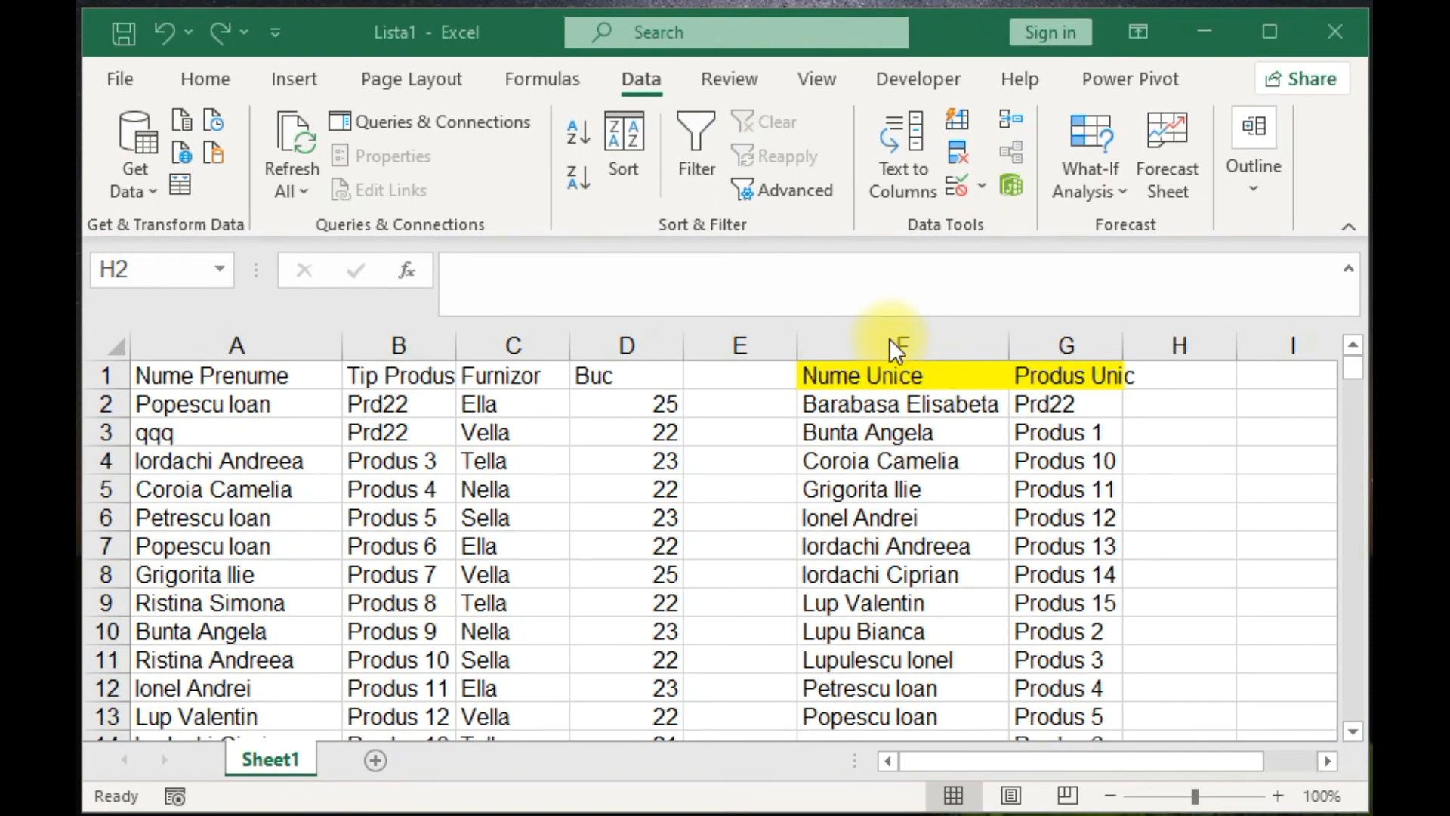
Hide columns F and G, which hold the Nume Unice and Produs Unic helper lists
left_click_drag(893, 344, 1060, 362)
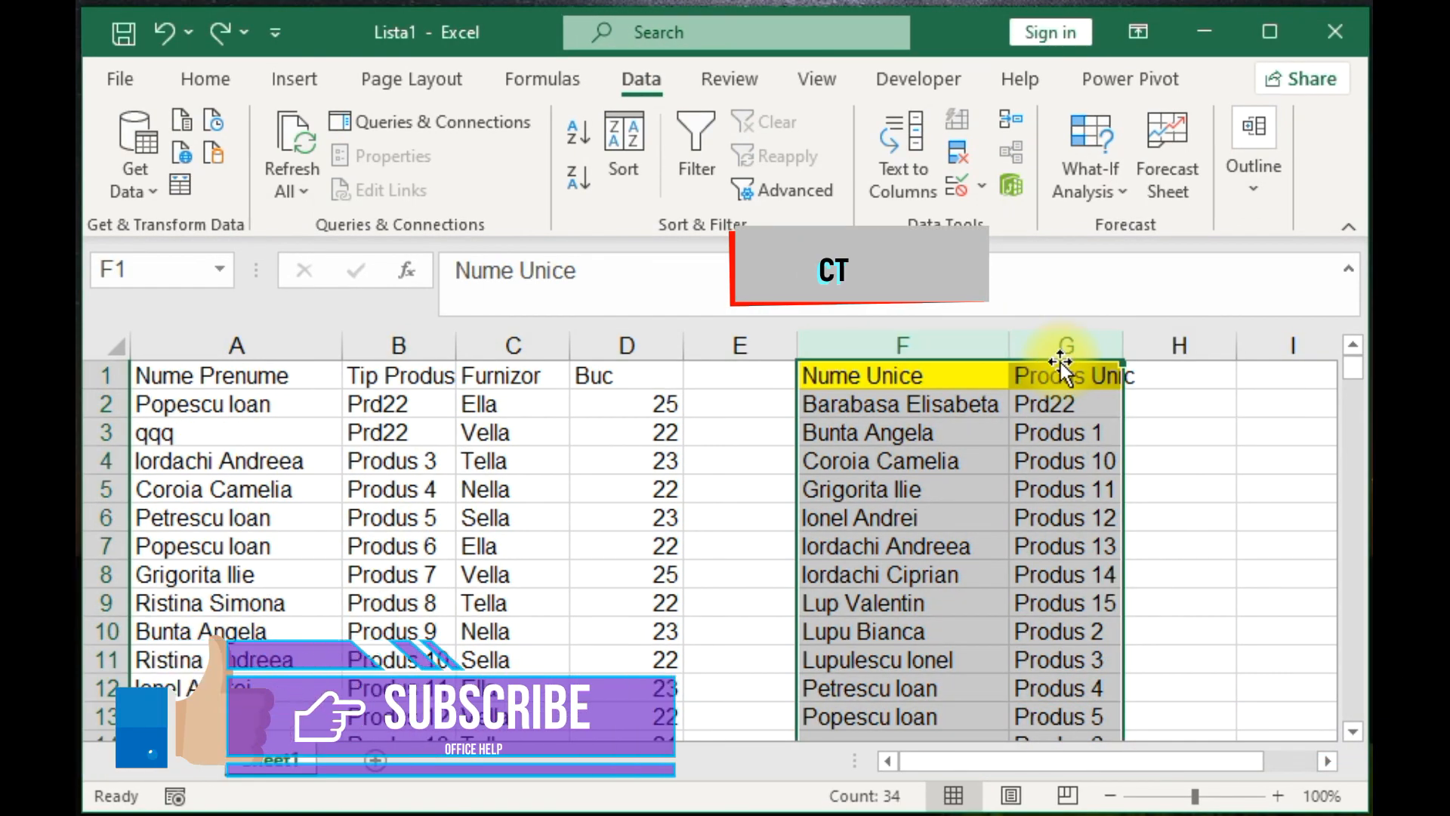
key("ctrl+0")
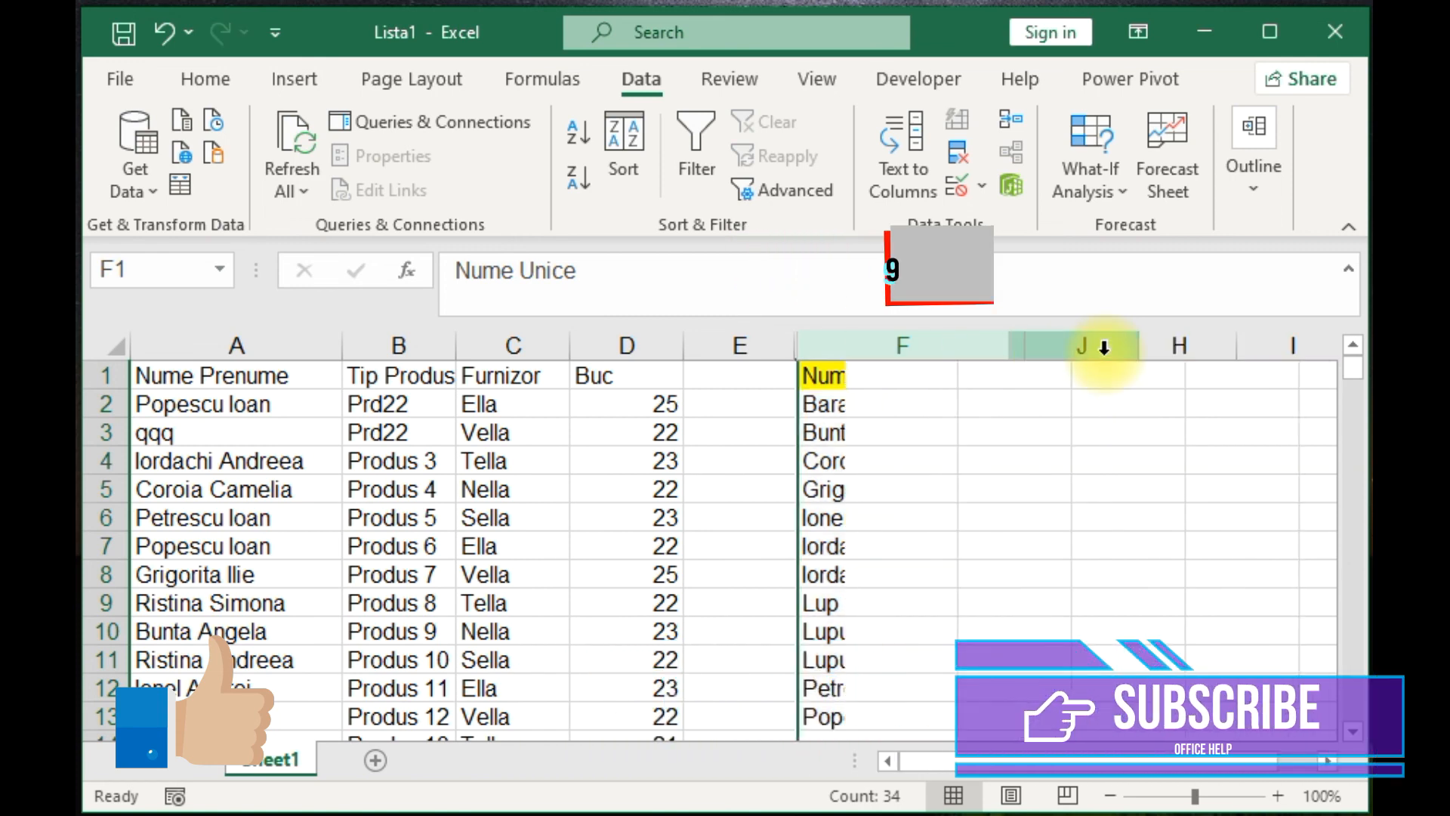
left_click(1013, 469)
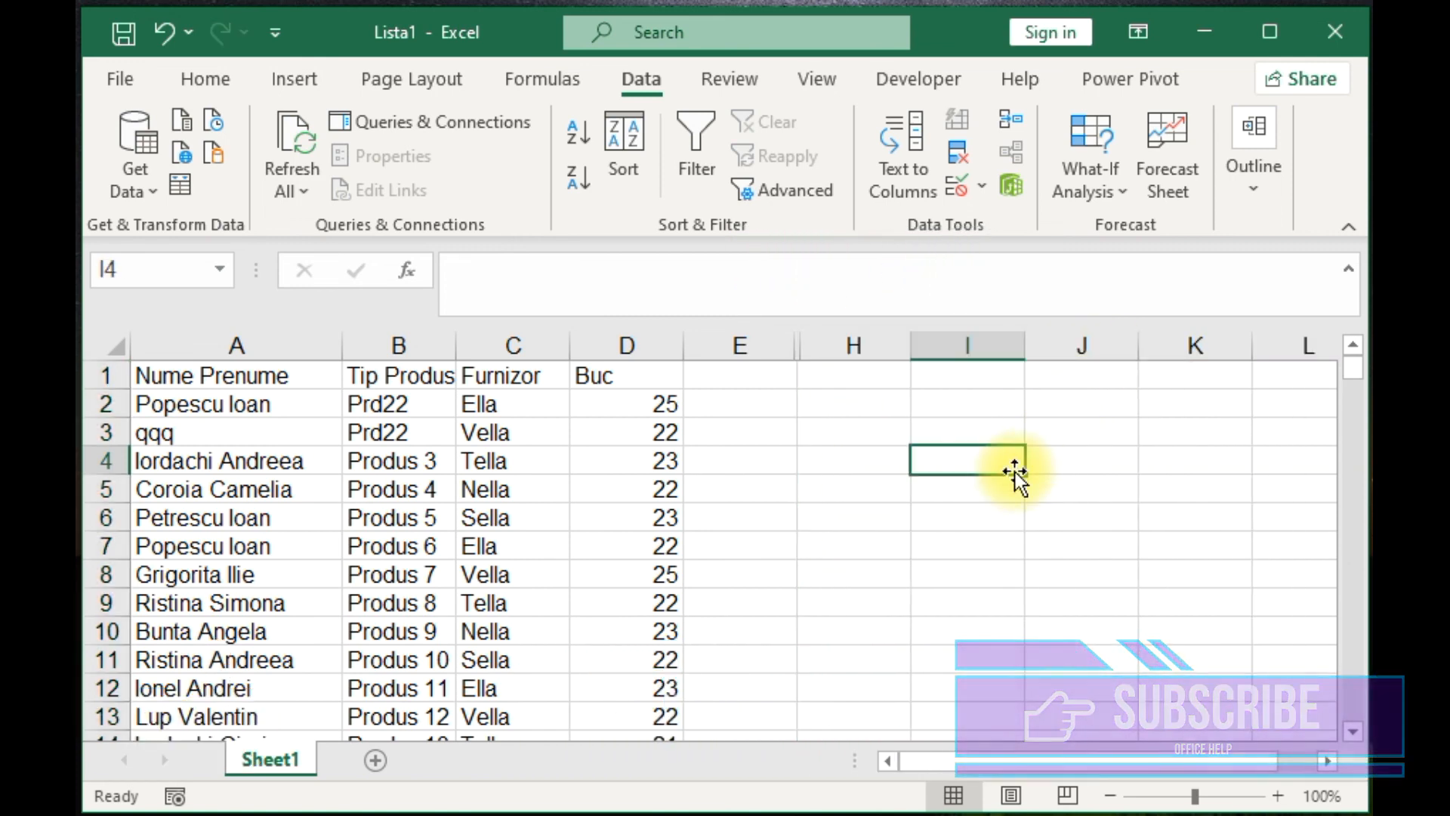